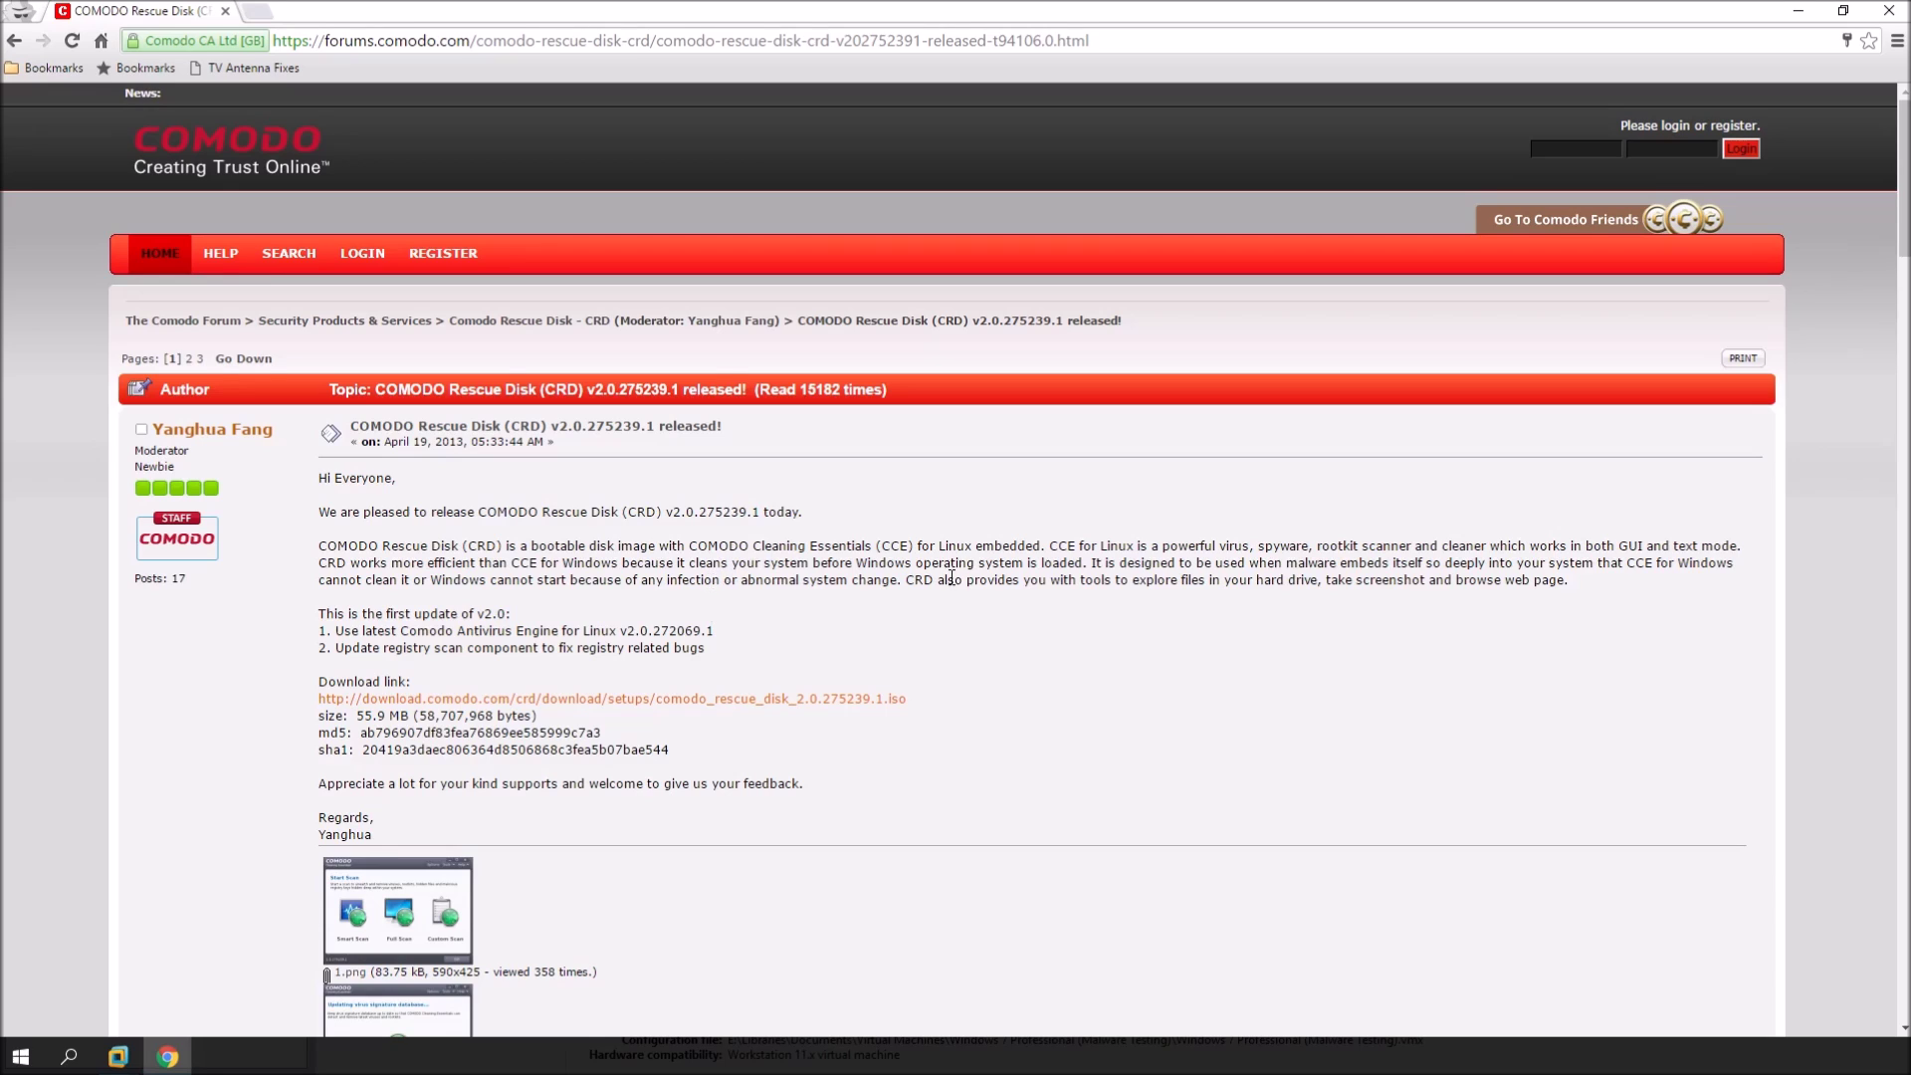
Step: Skim the Comodo Rescue Disk release post, then close Chrome to reveal the VMware window
scroll(941, 588, "down", 1)
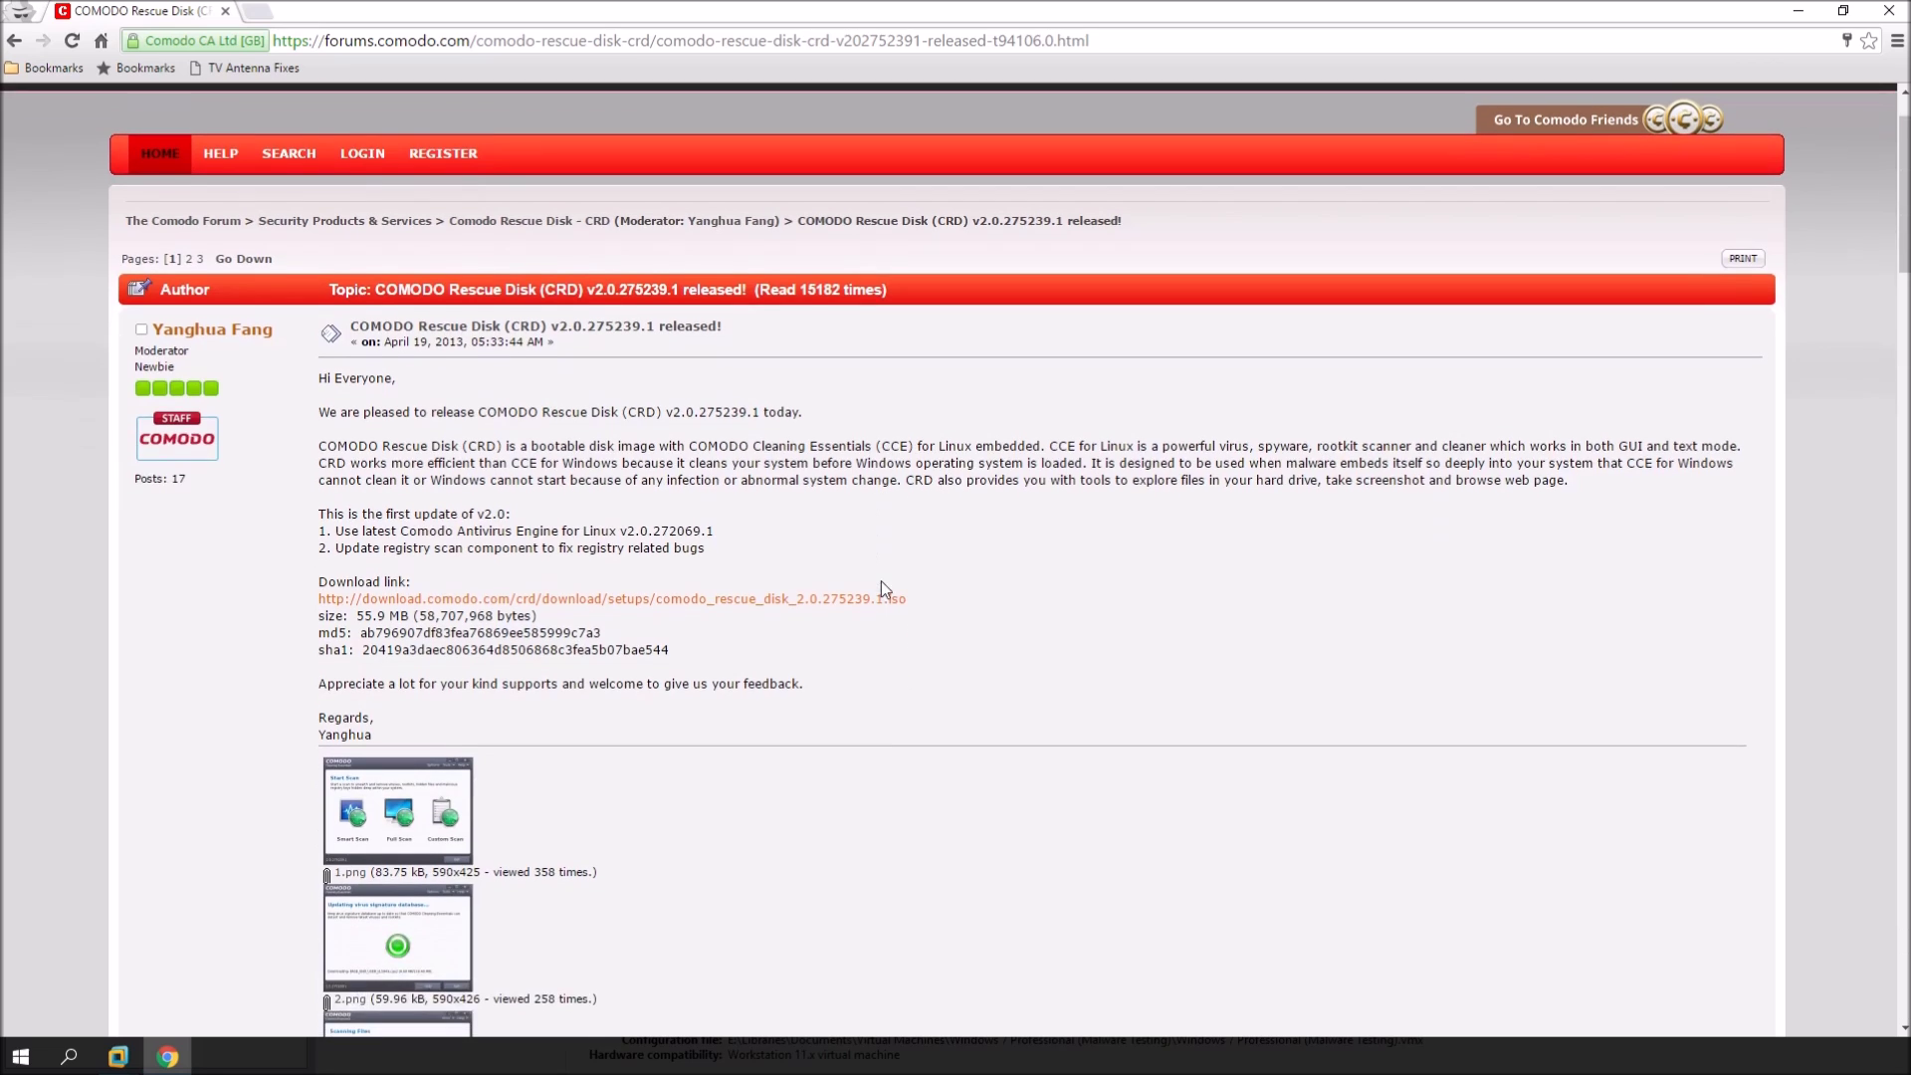
scroll(881, 583, "up", 1)
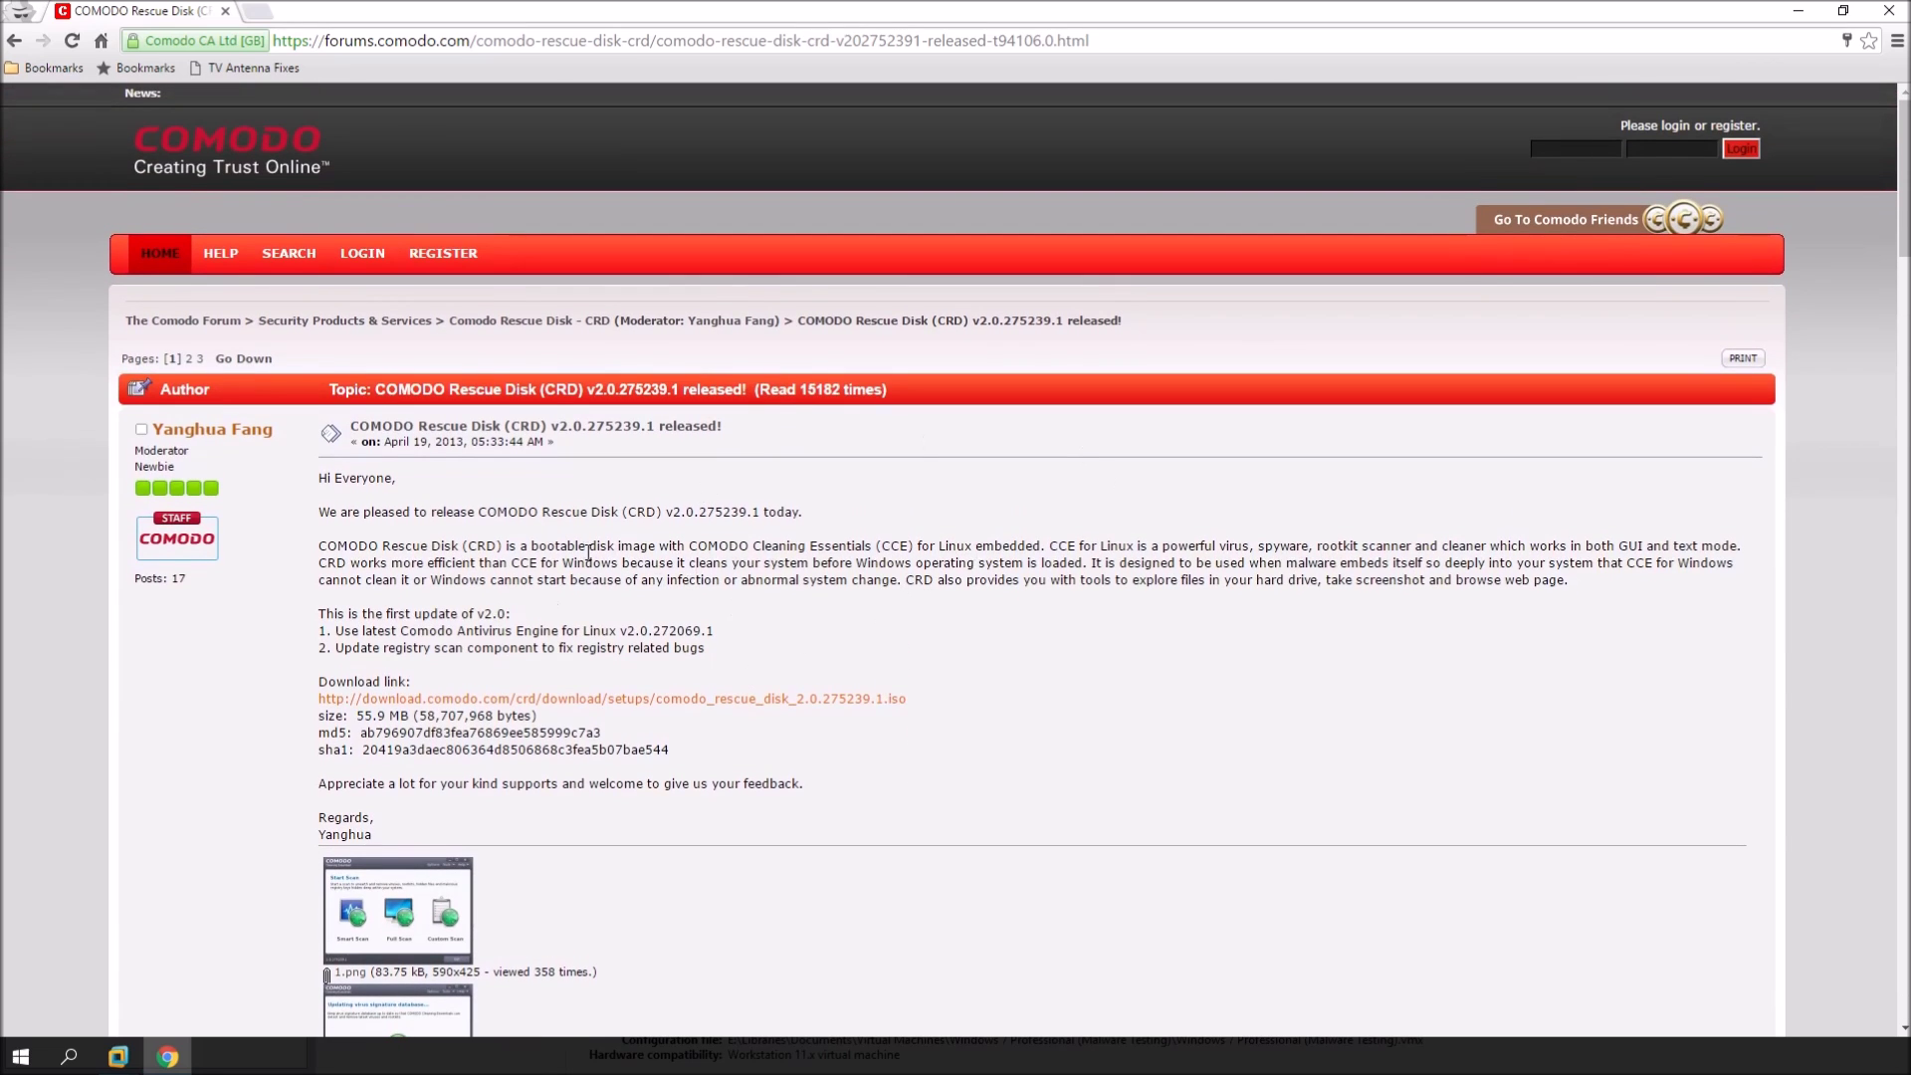
left_click_drag(479, 515, 687, 518)
left_click(911, 528)
left_click(1888, 10)
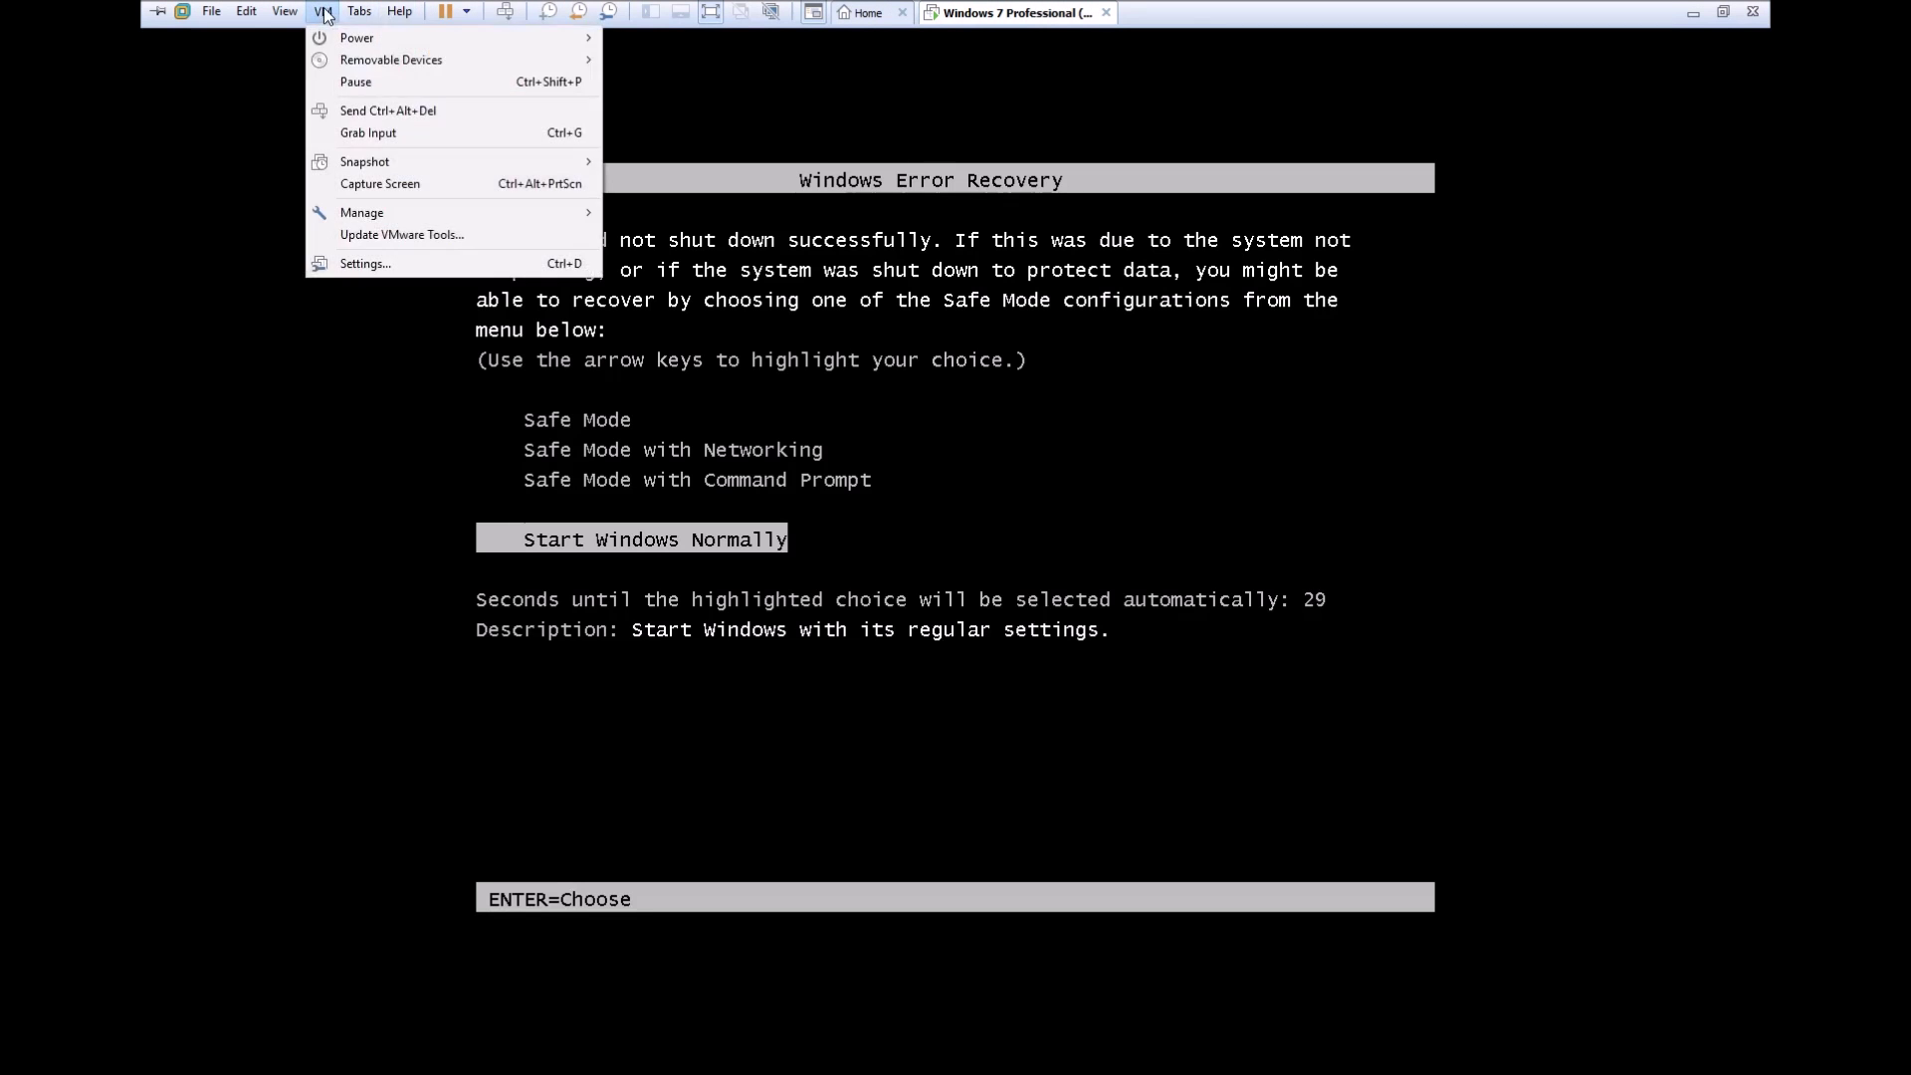
Step: Power off the running Windows 7 Professional (Malware Testing) VM from VM > Power and confirm
mouse_move(368, 39)
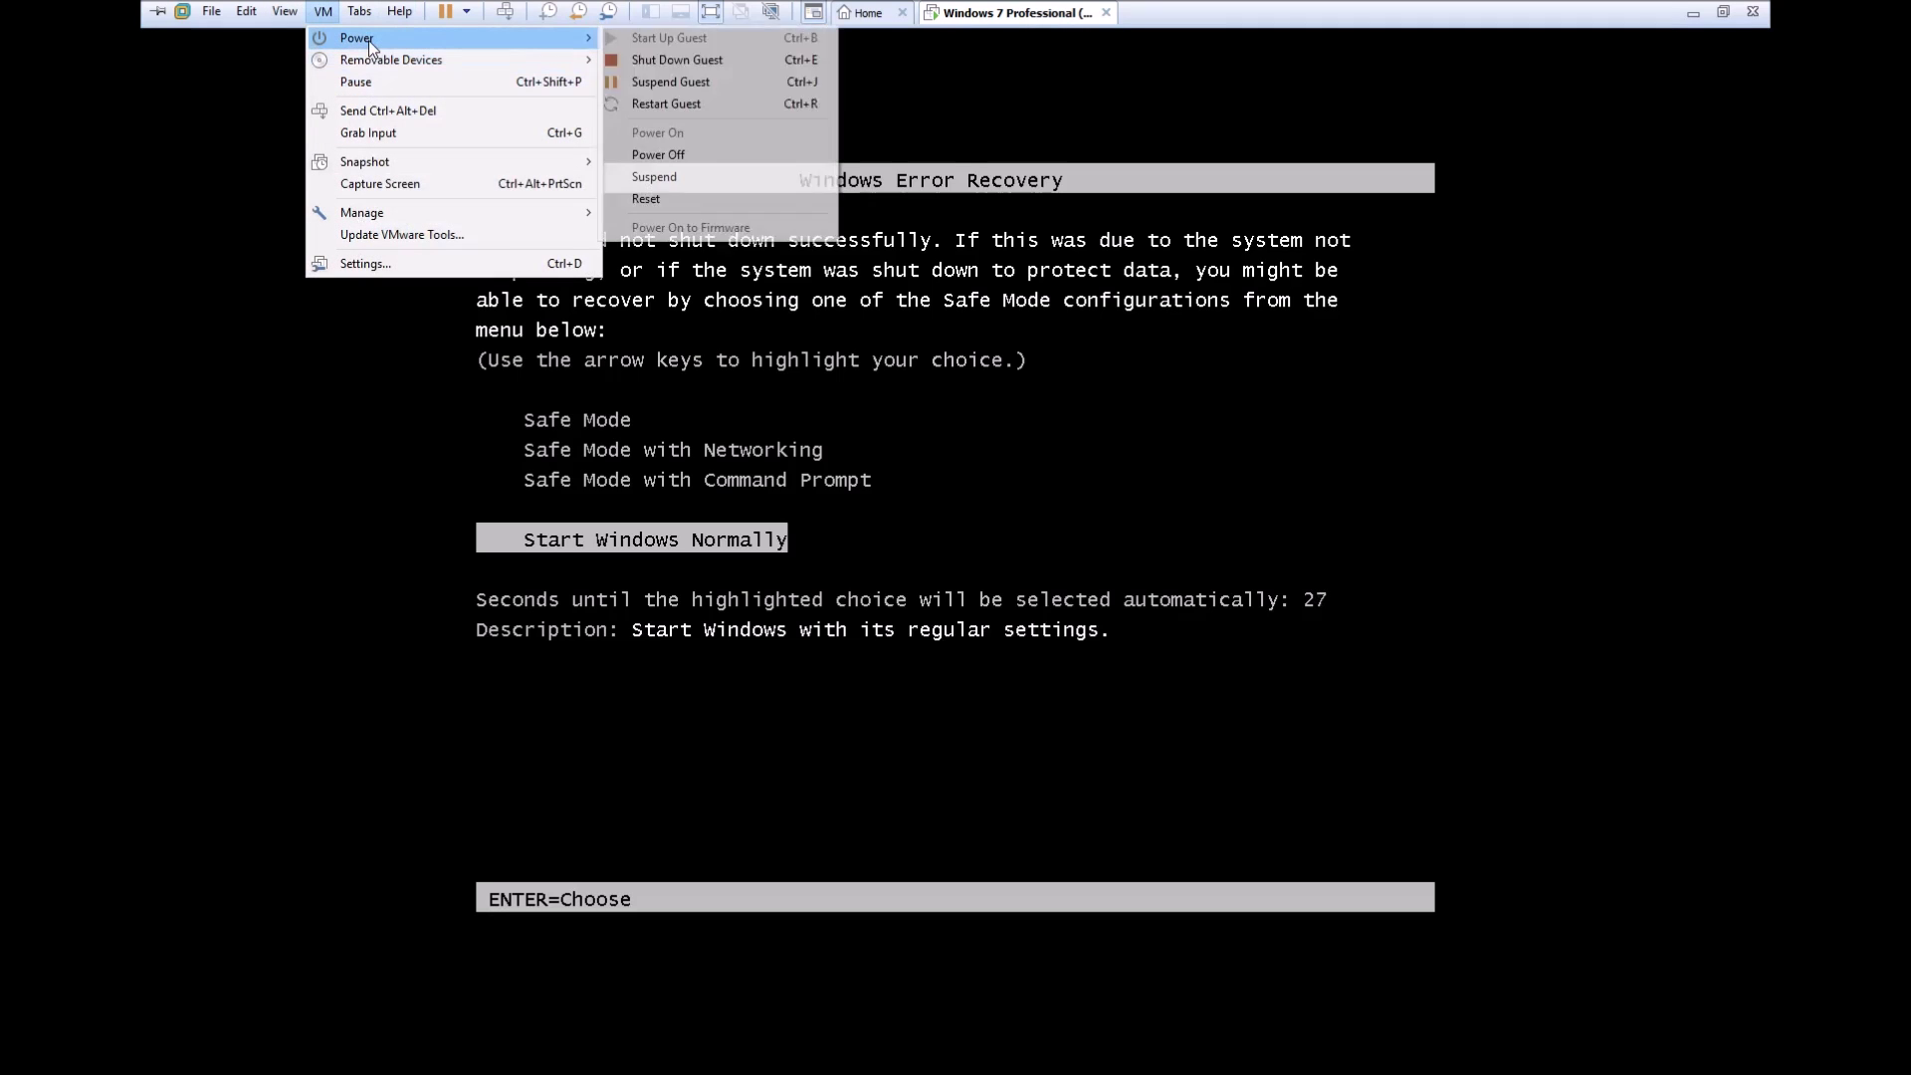
left_click(678, 156)
left_click(995, 600)
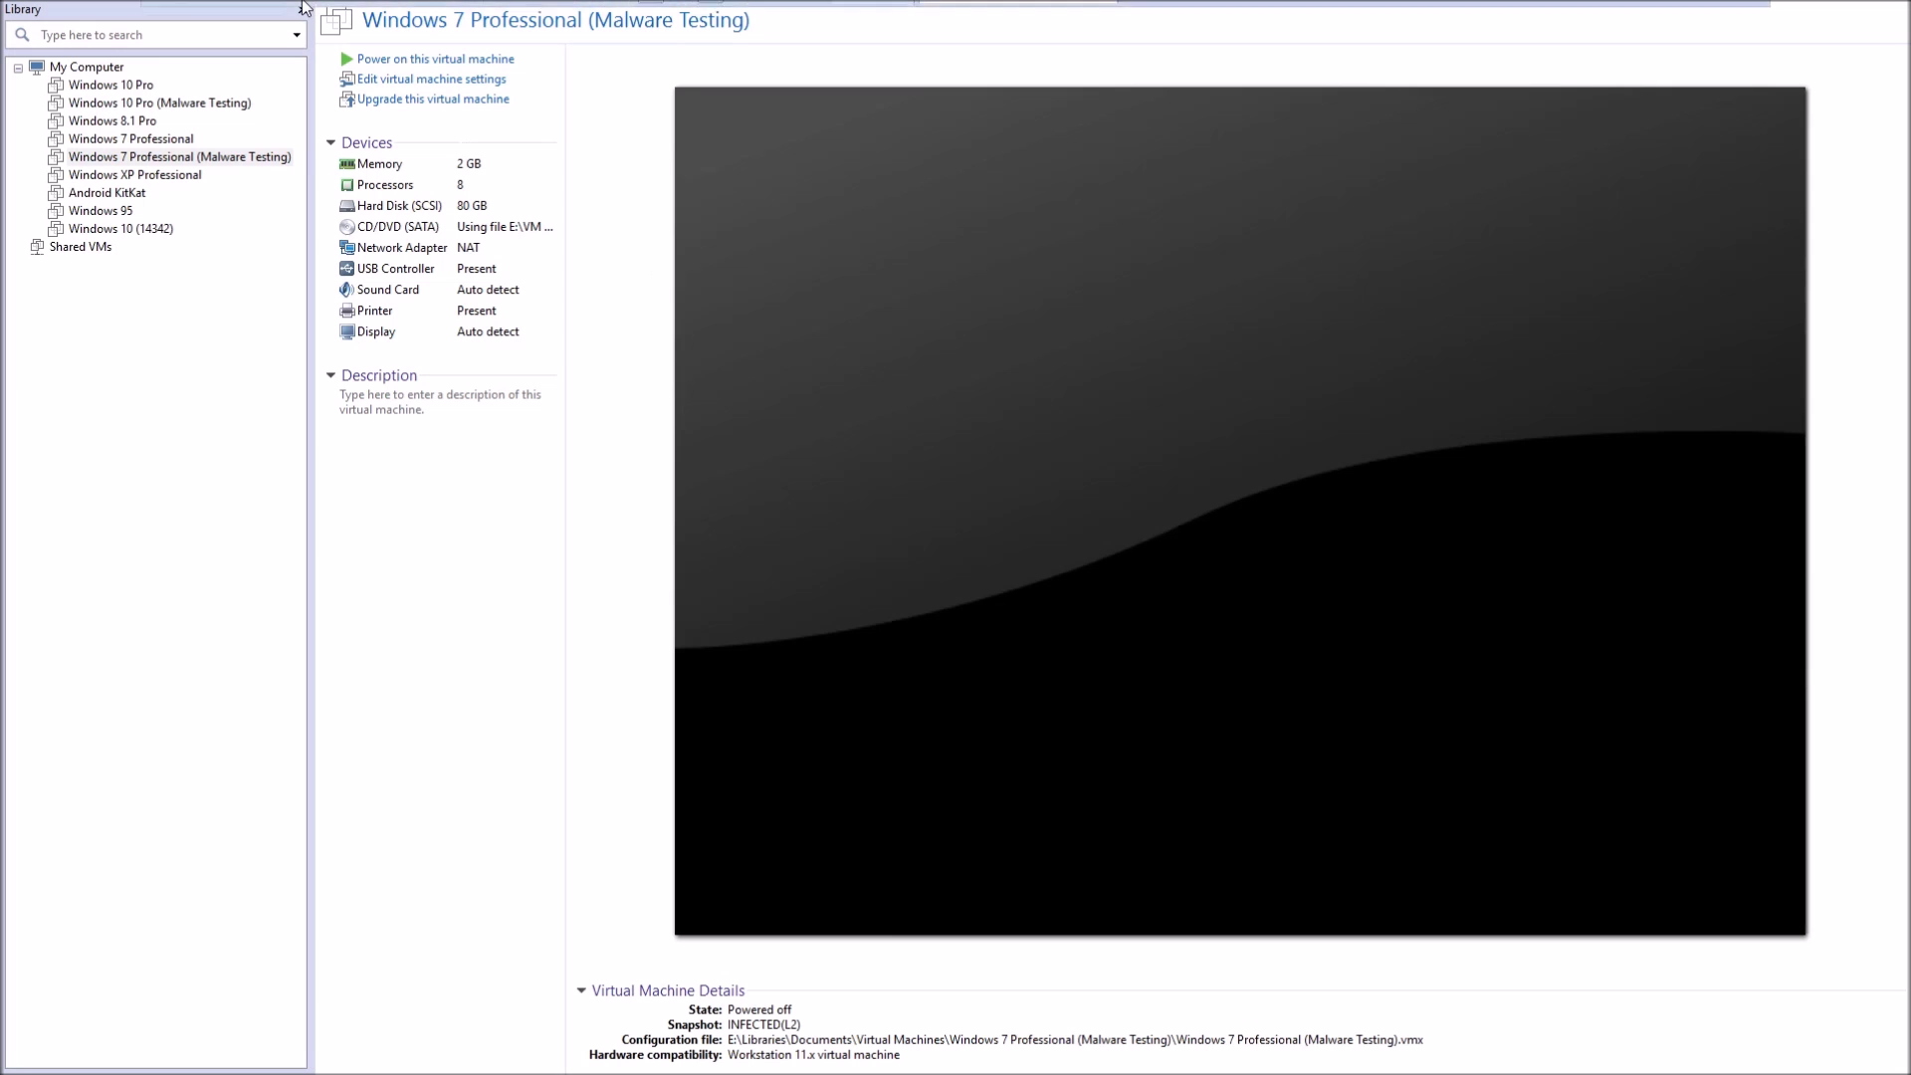
Step: Power on to firmware and move CD-ROM Drive to the top of the BIOS boot order
left_click(322, 11)
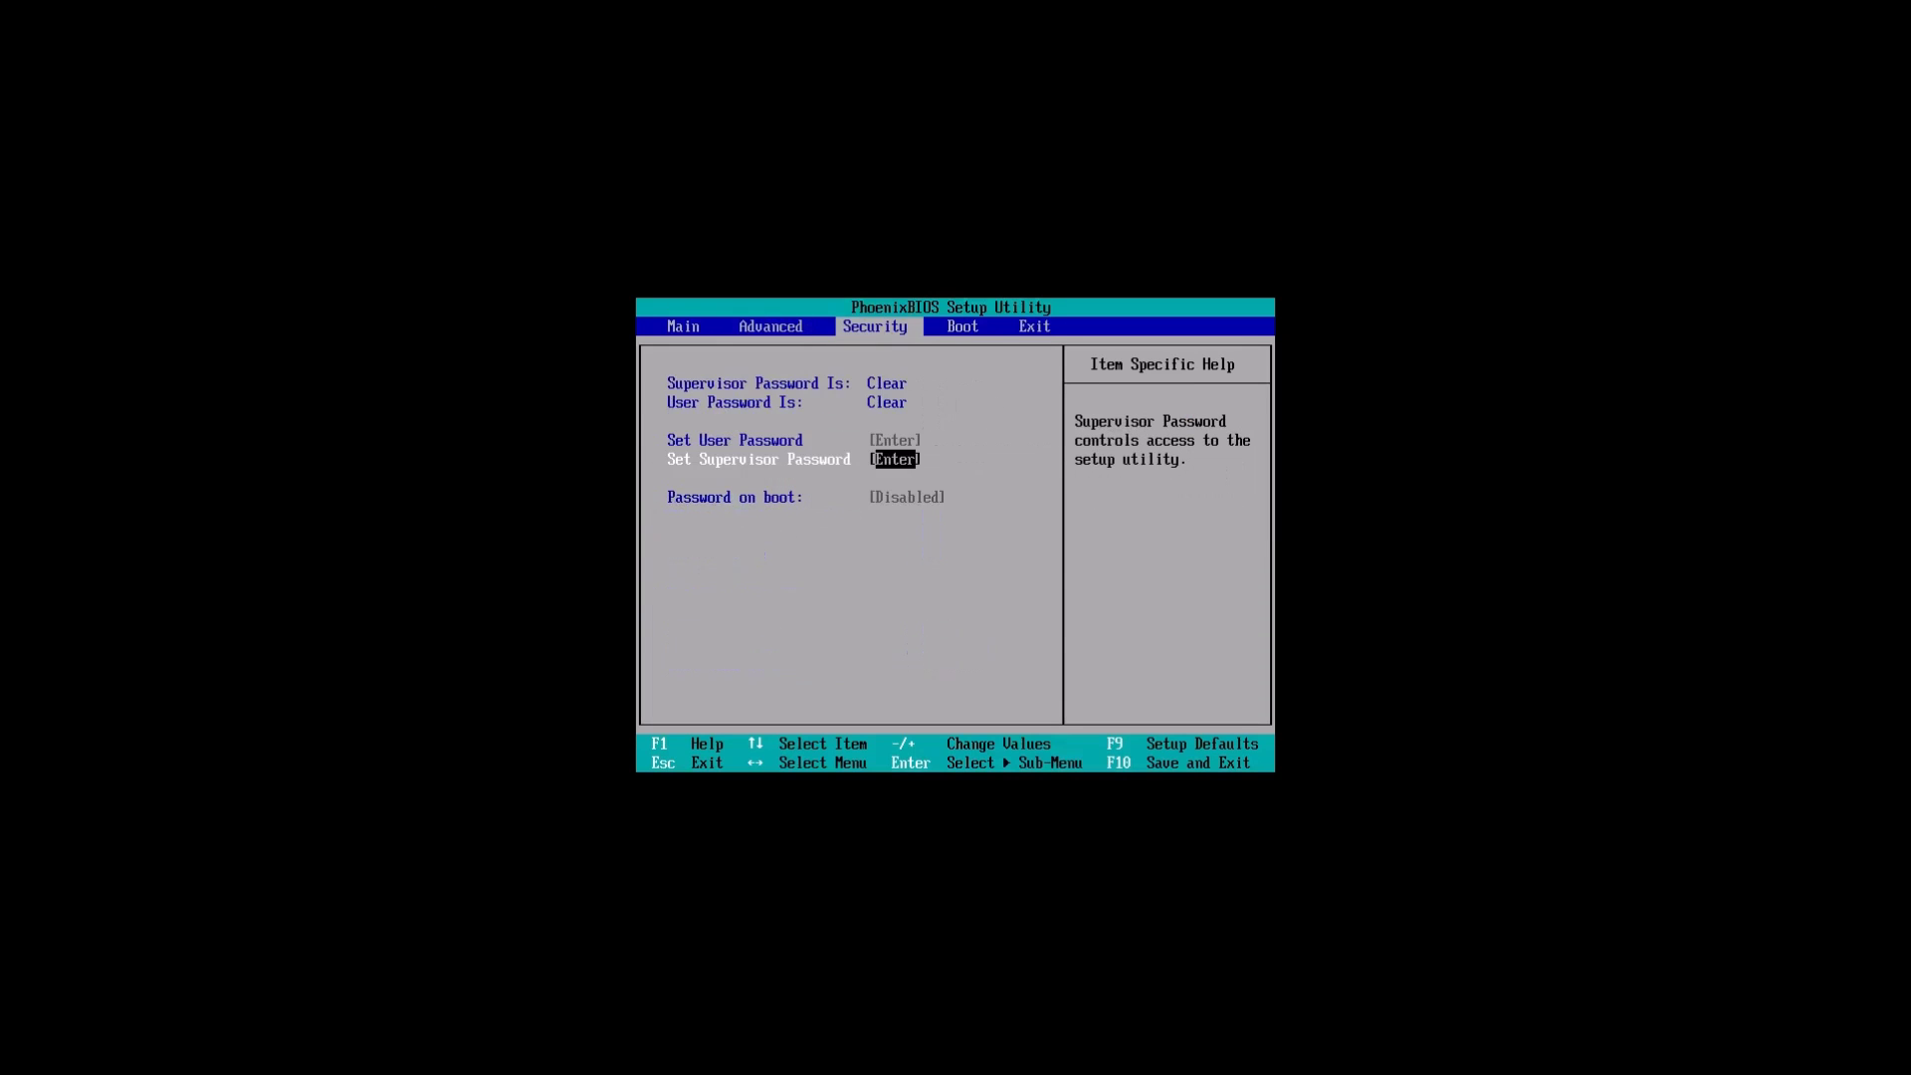
key("Right")
key("Down")
key("Down")
key("plus")
key("plus")
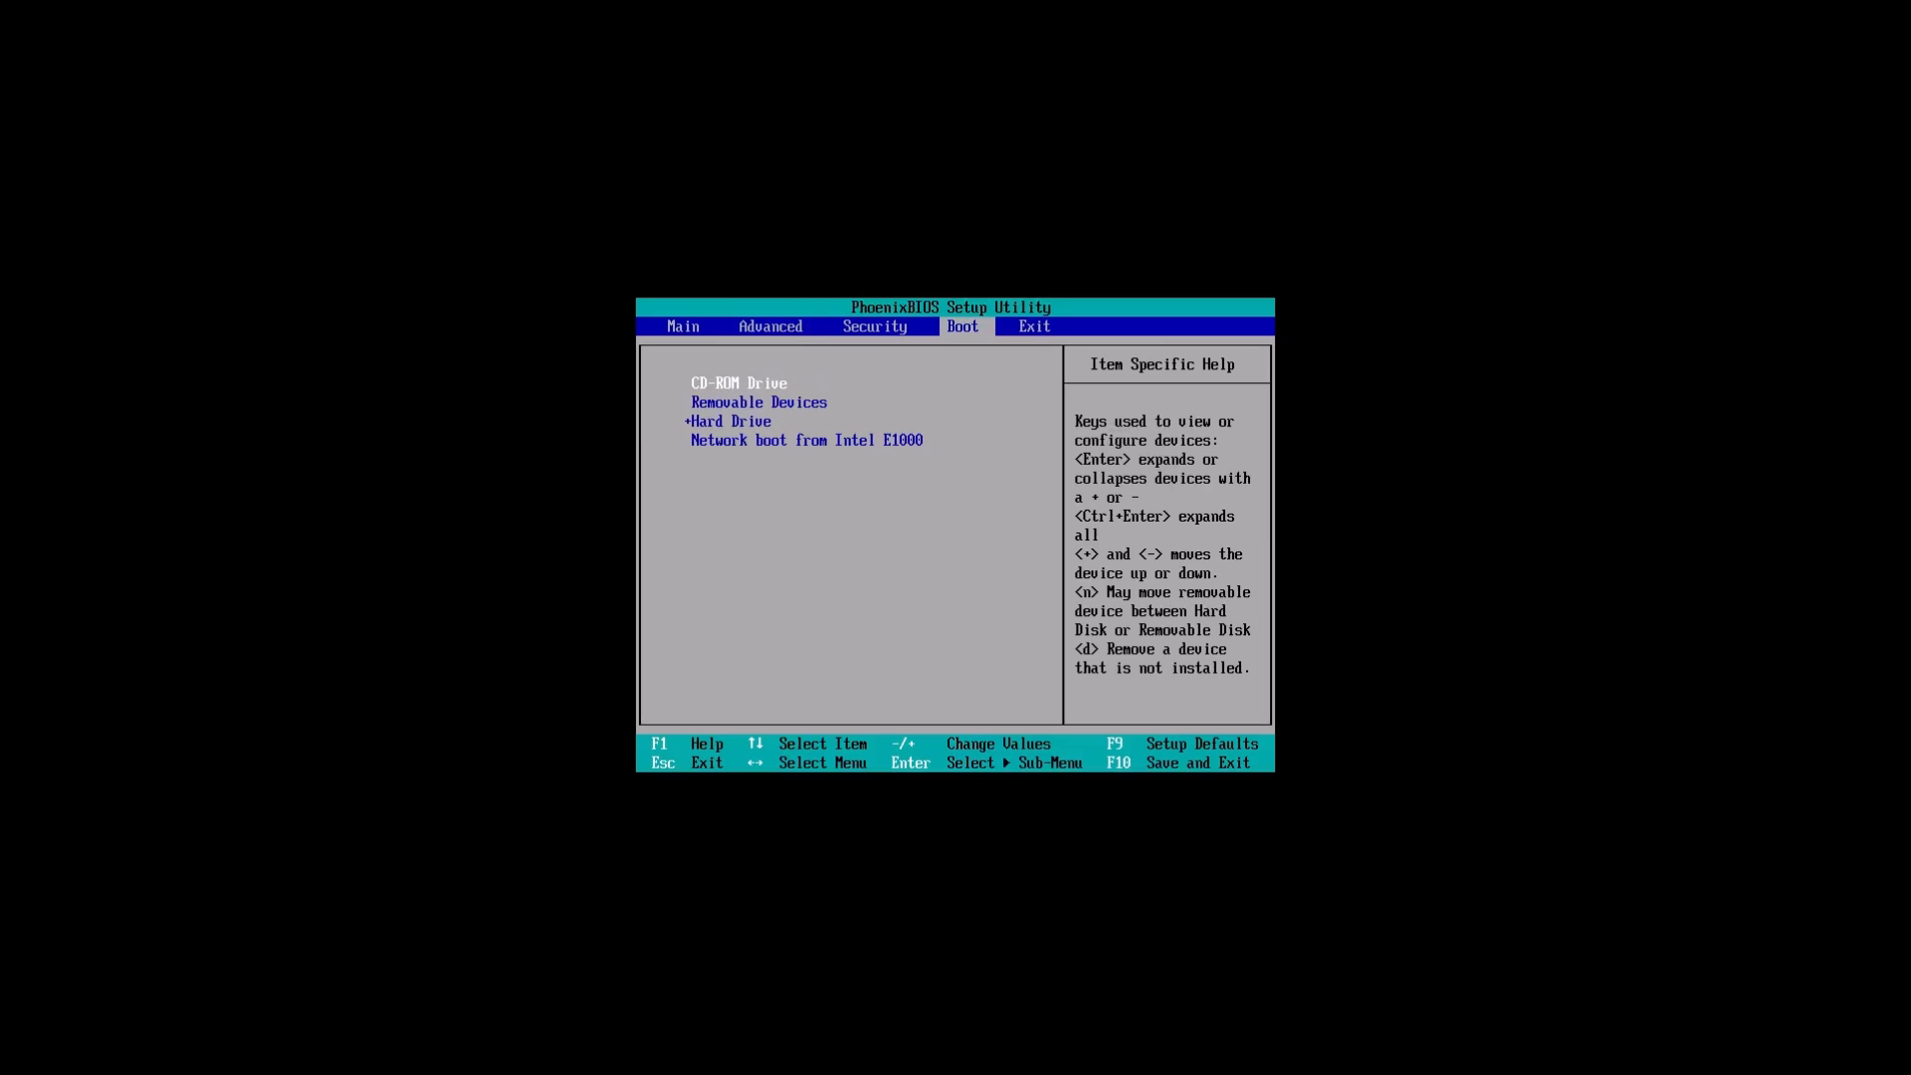
key("Right")
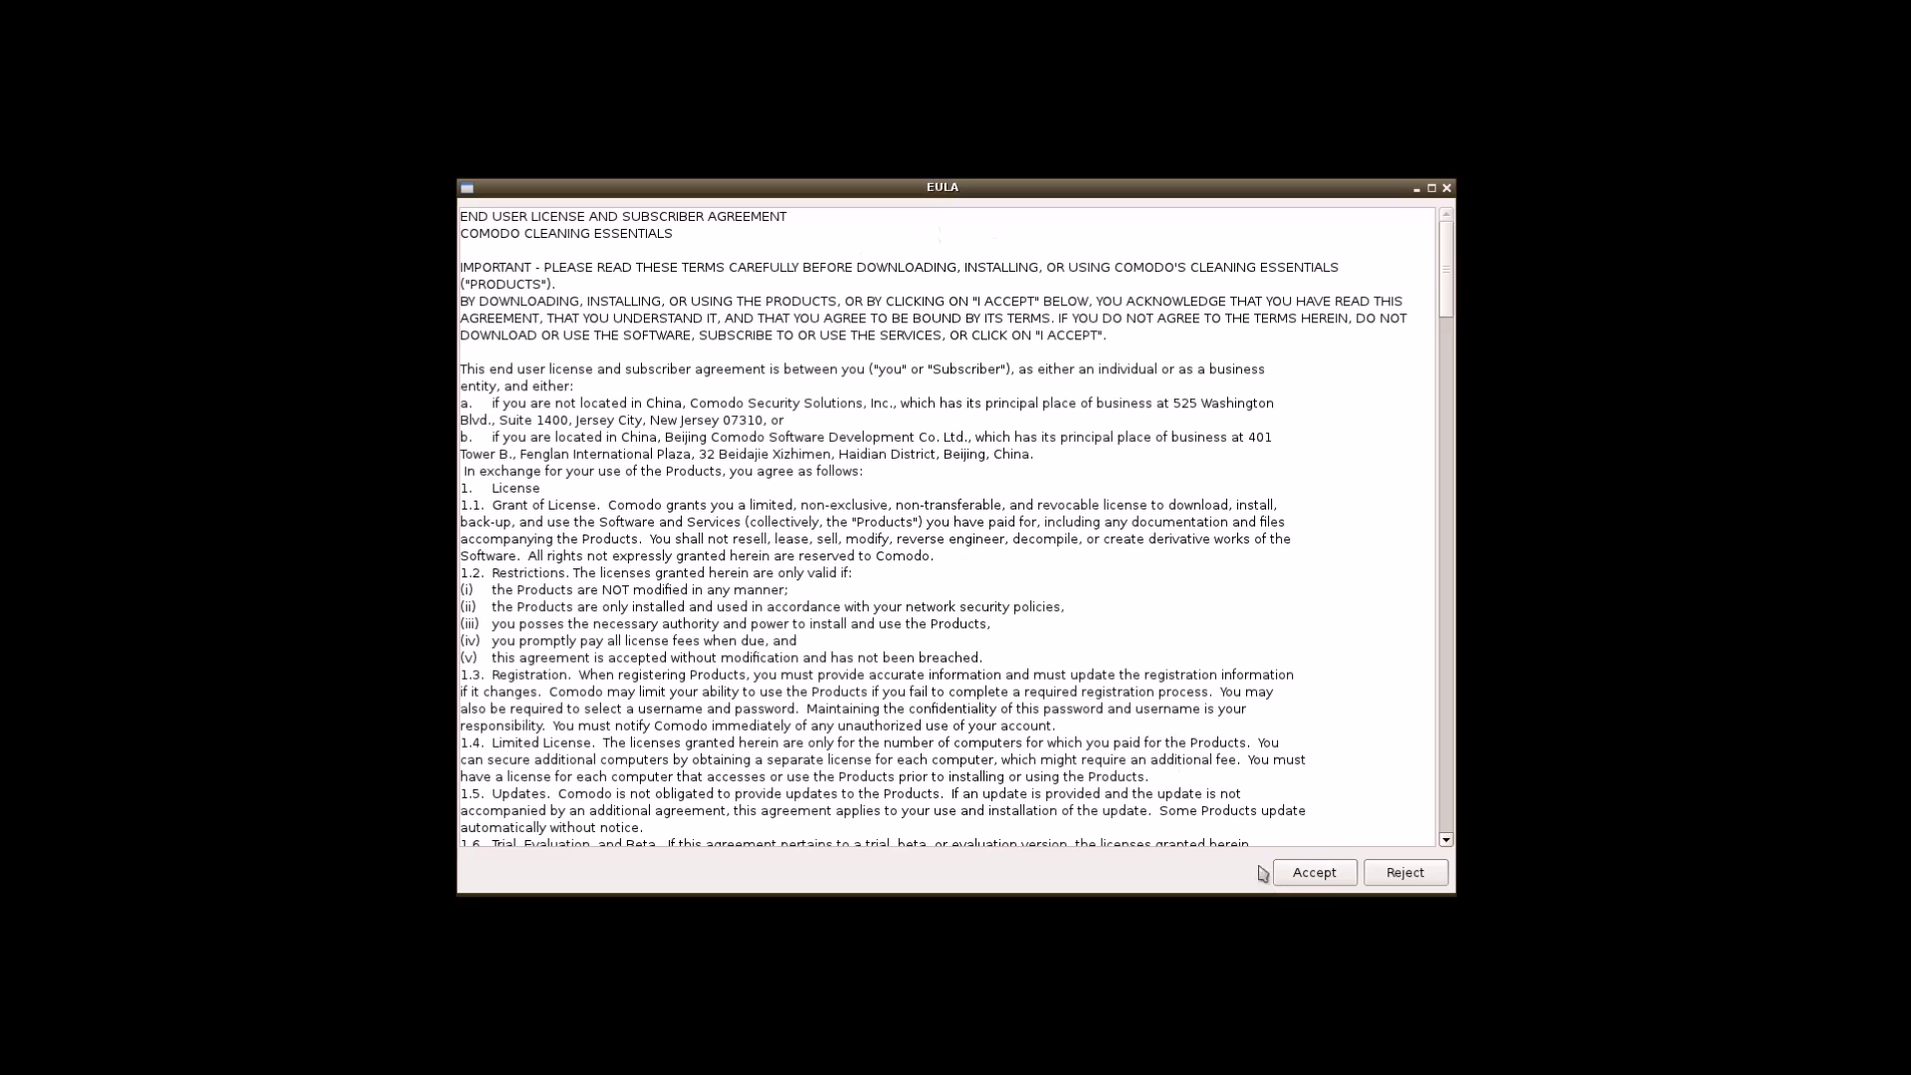
Step: Accept the Comodo Cleaning Essentials EULA and wait for the Start Scan page to load
left_click(1285, 880)
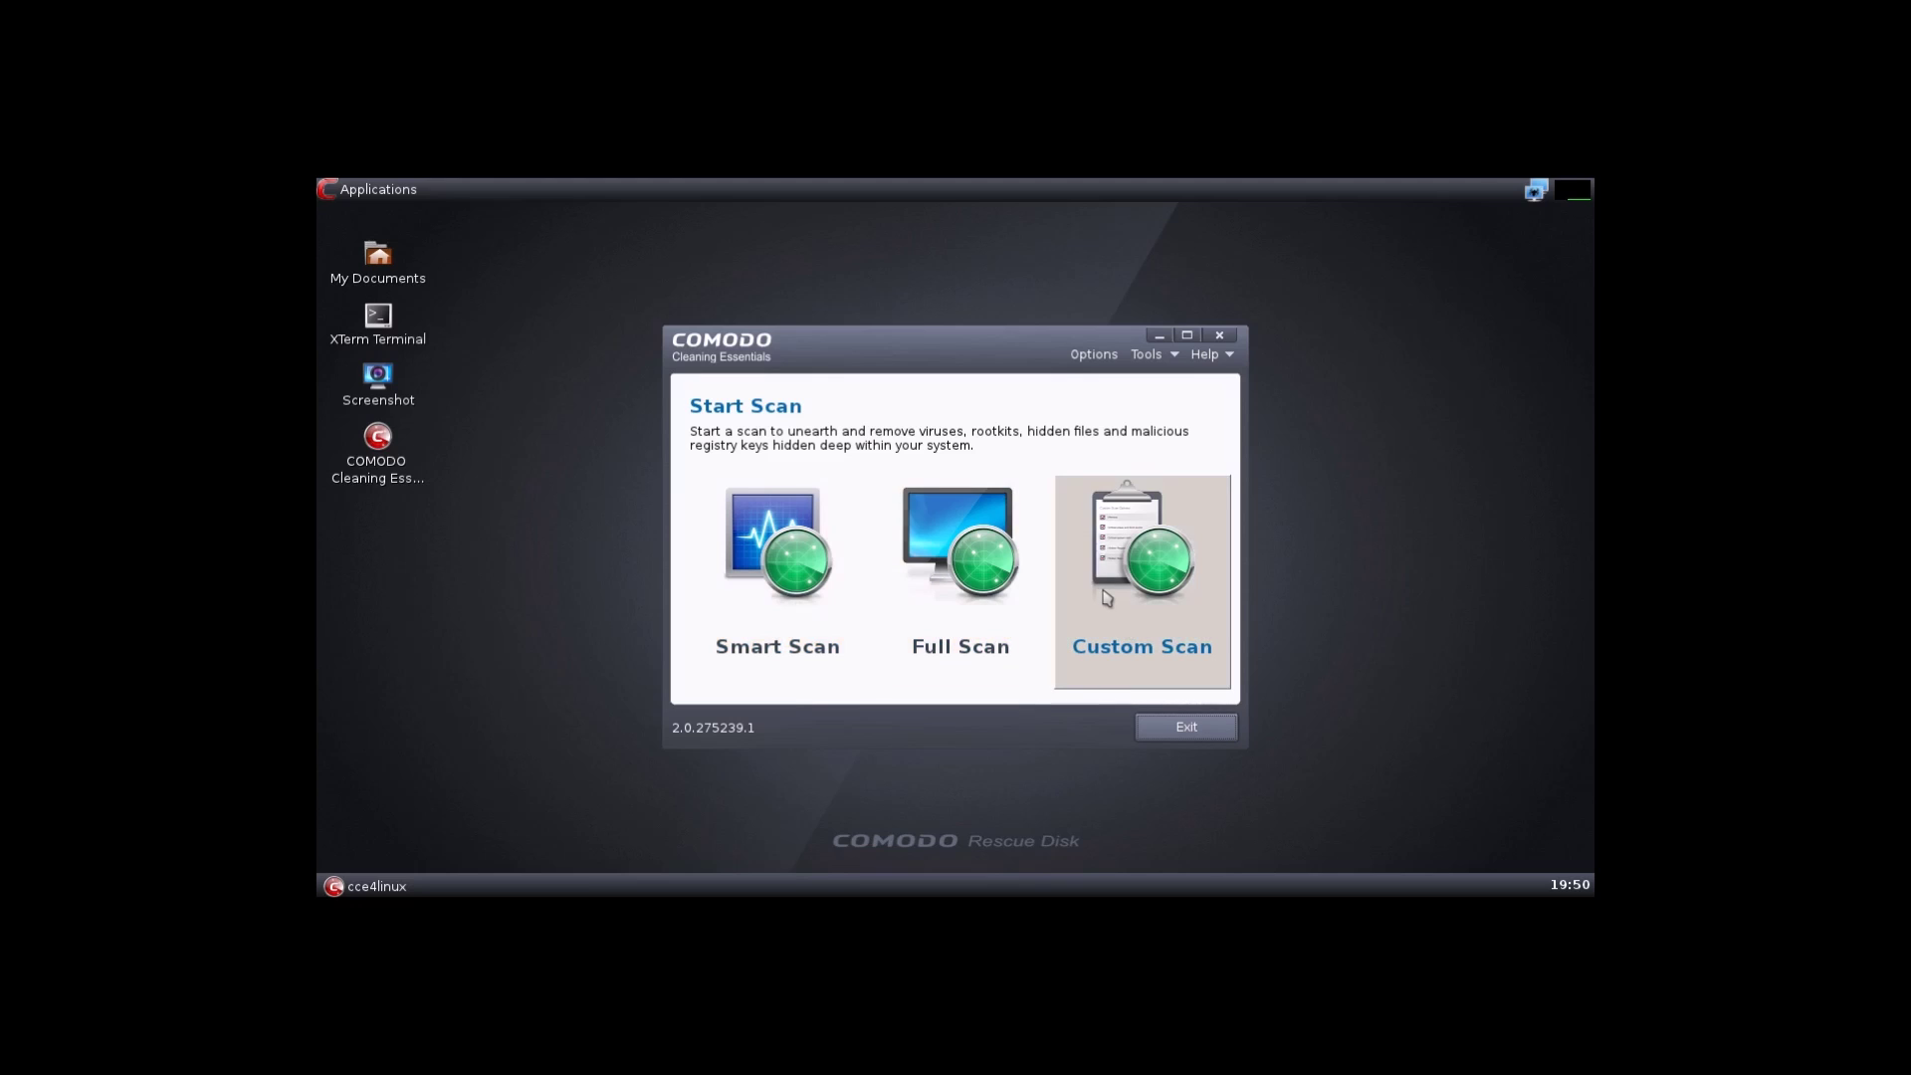
Step: In scan Options, enable suspicious MBR modification scanning, keep heuristics at Low, and save
left_click(1094, 356)
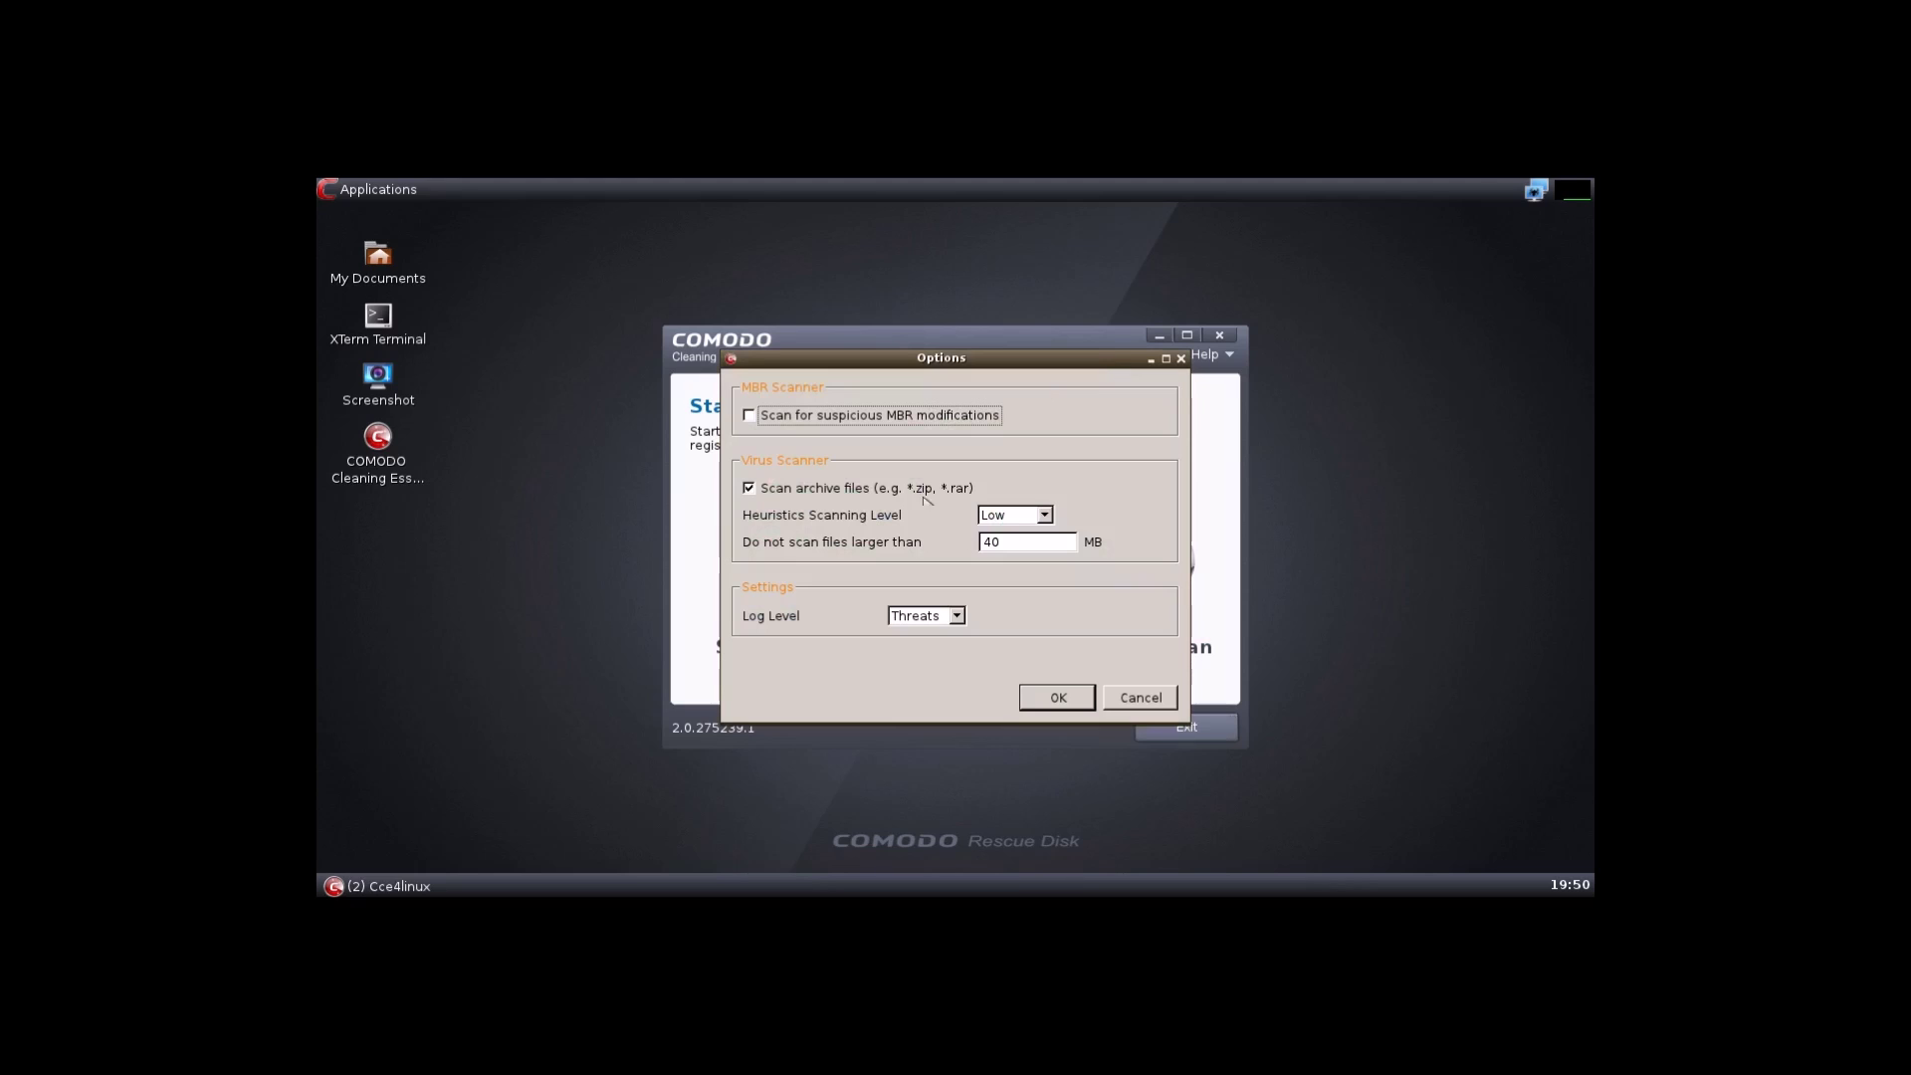
left_click(895, 418)
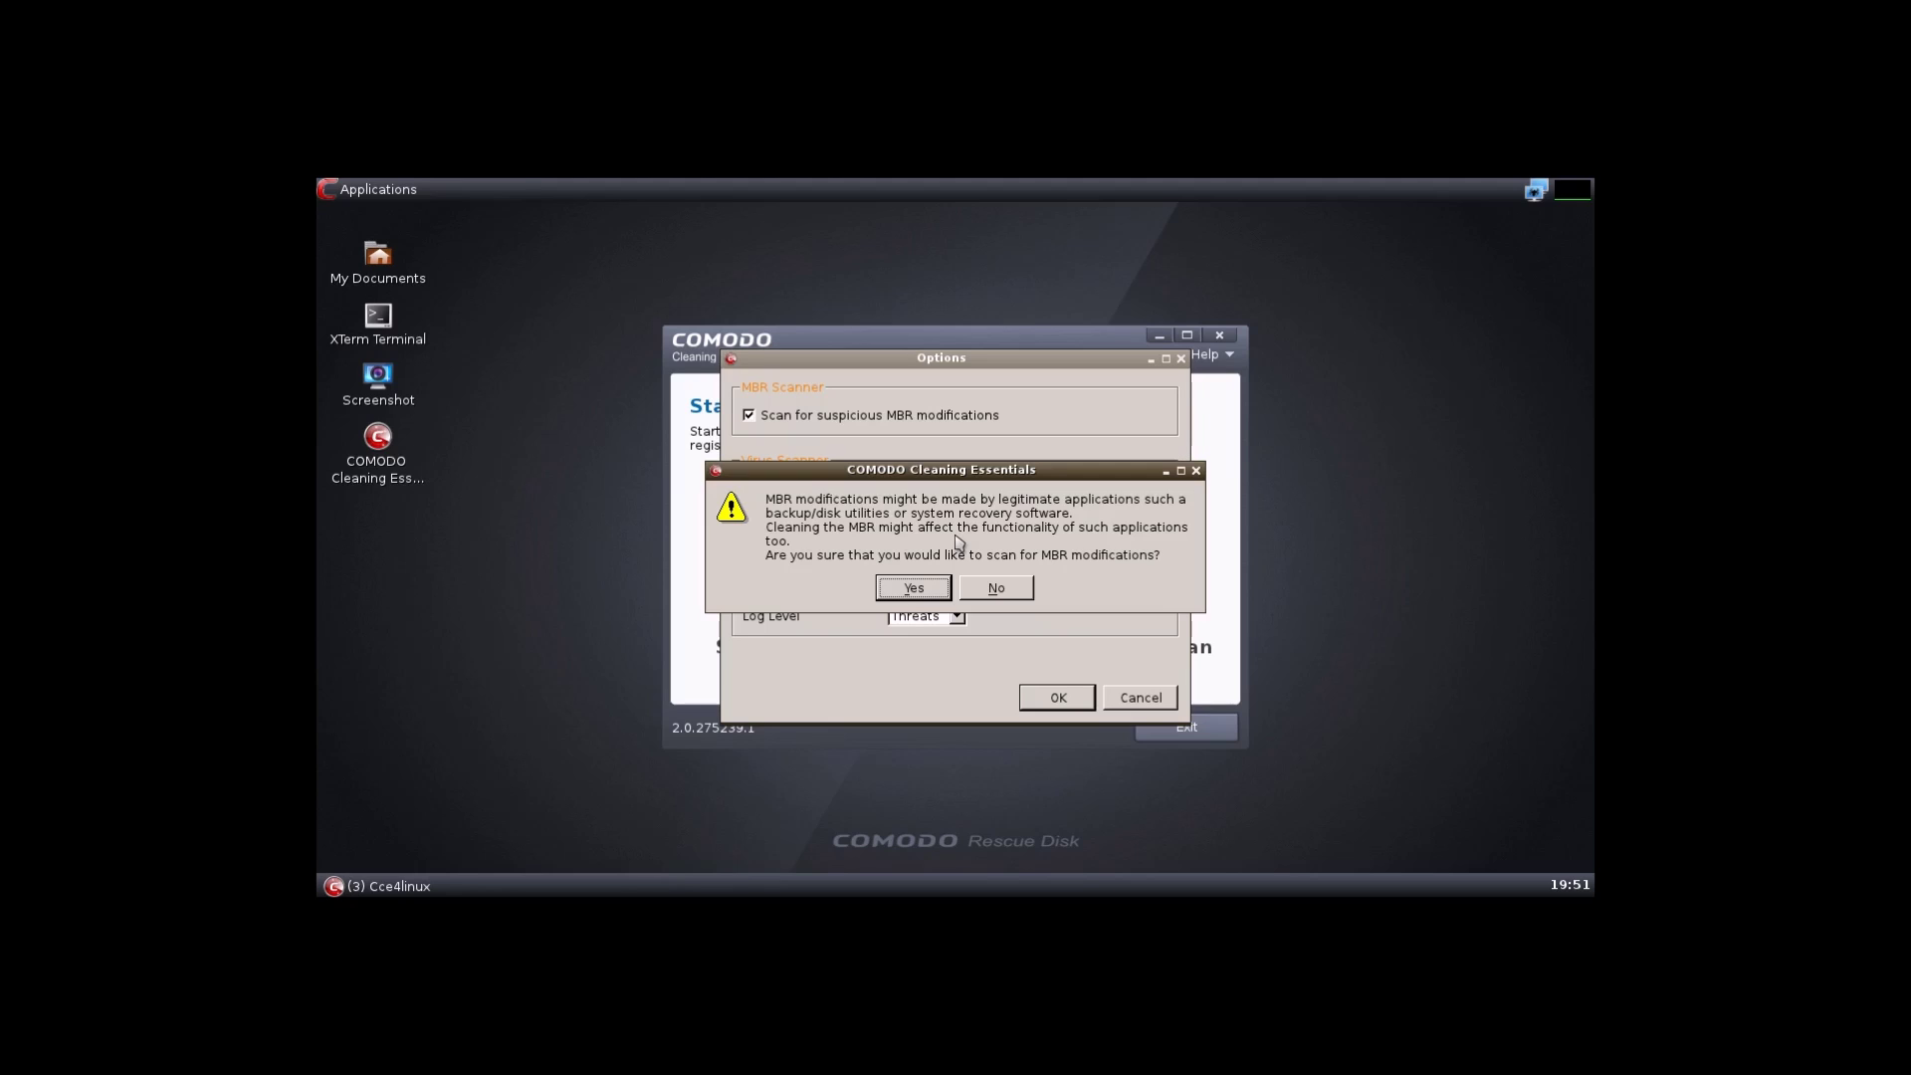
left_click(912, 588)
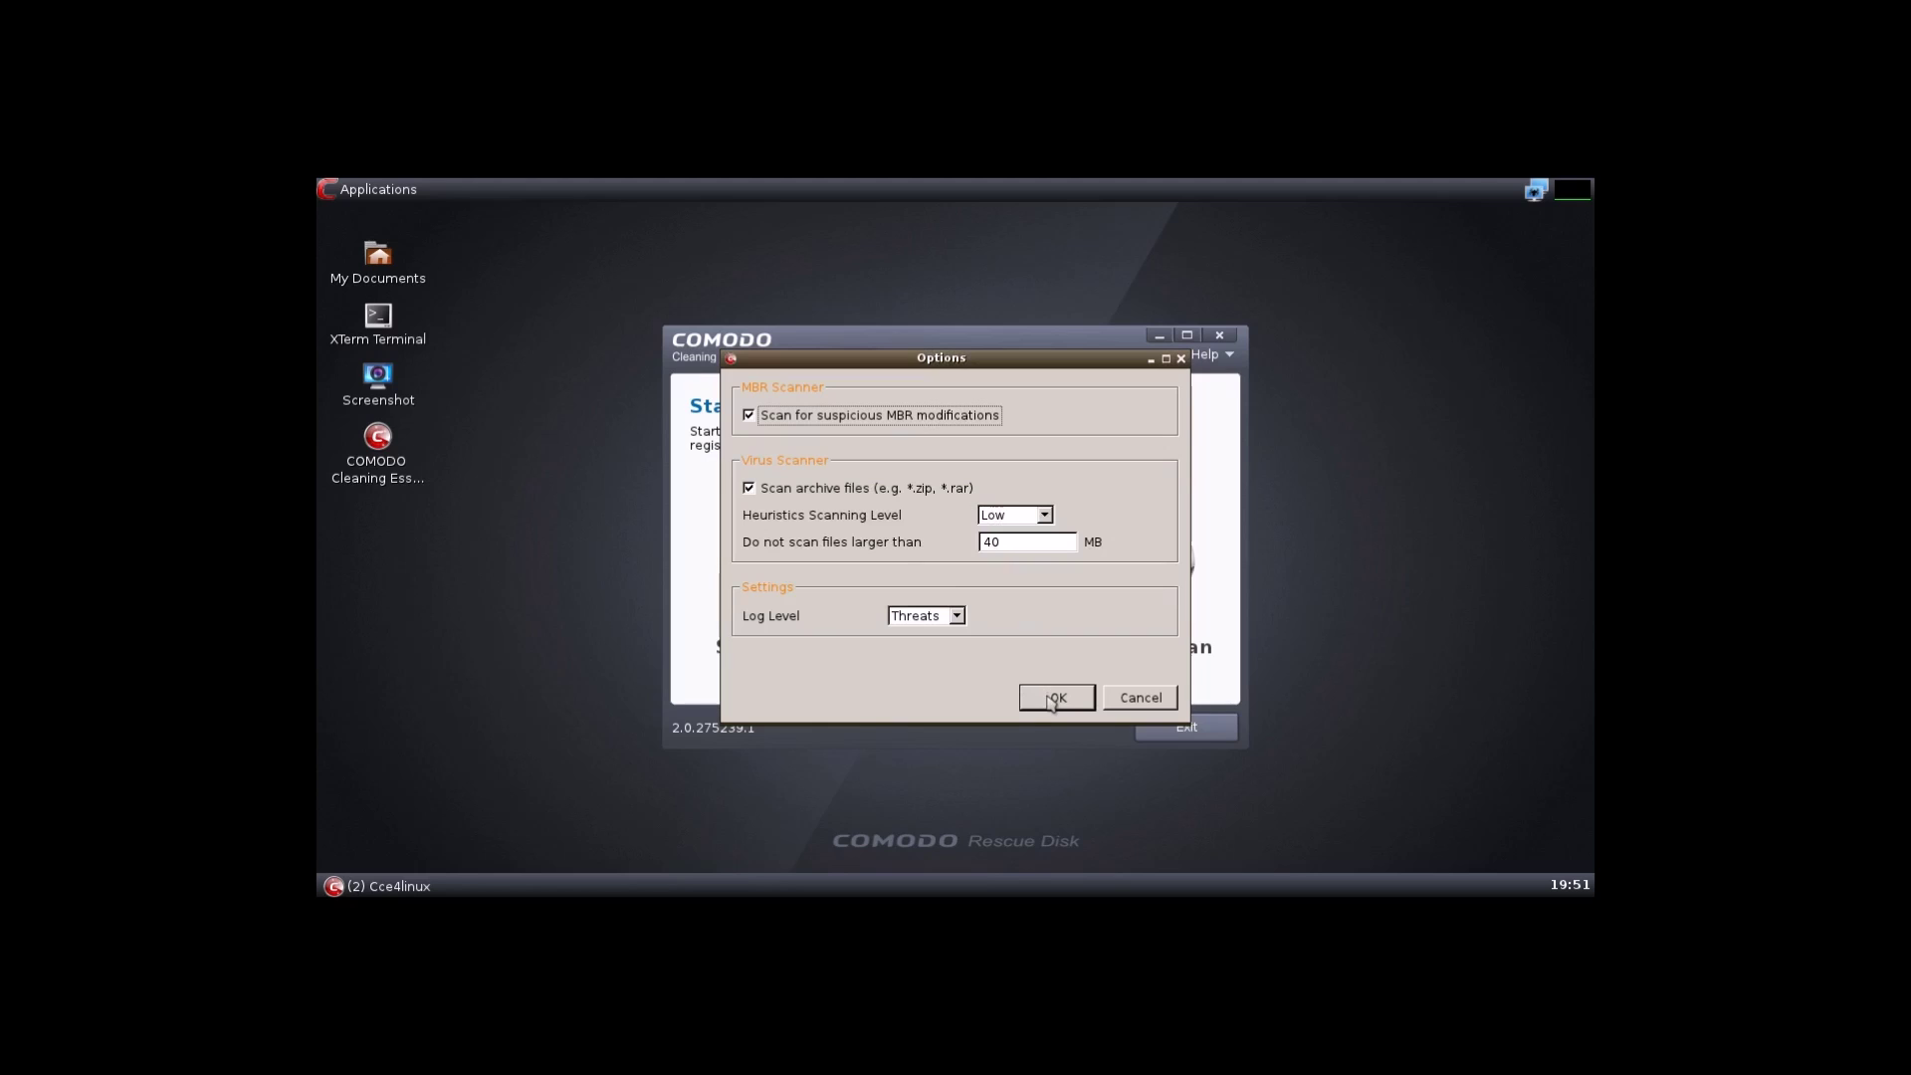
left_click(991, 516)
left_click(1095, 522)
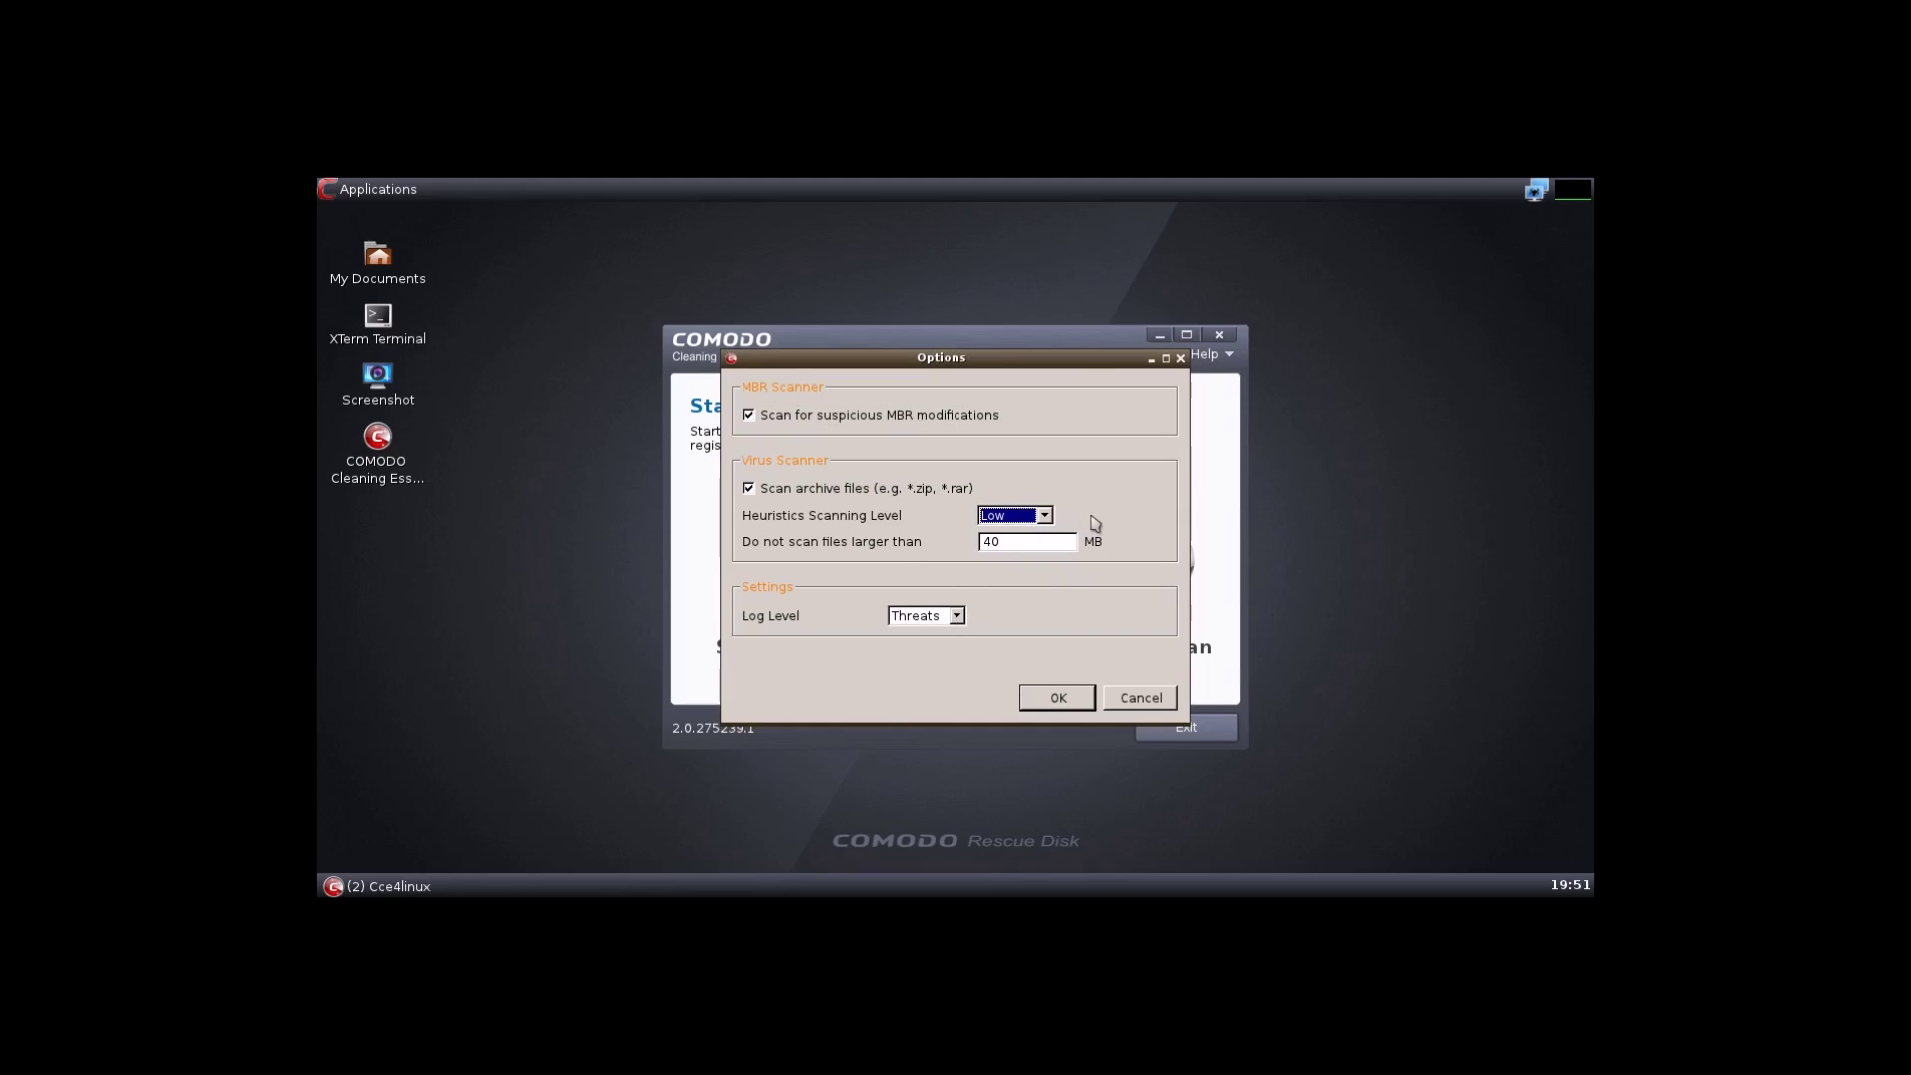
left_click(1081, 703)
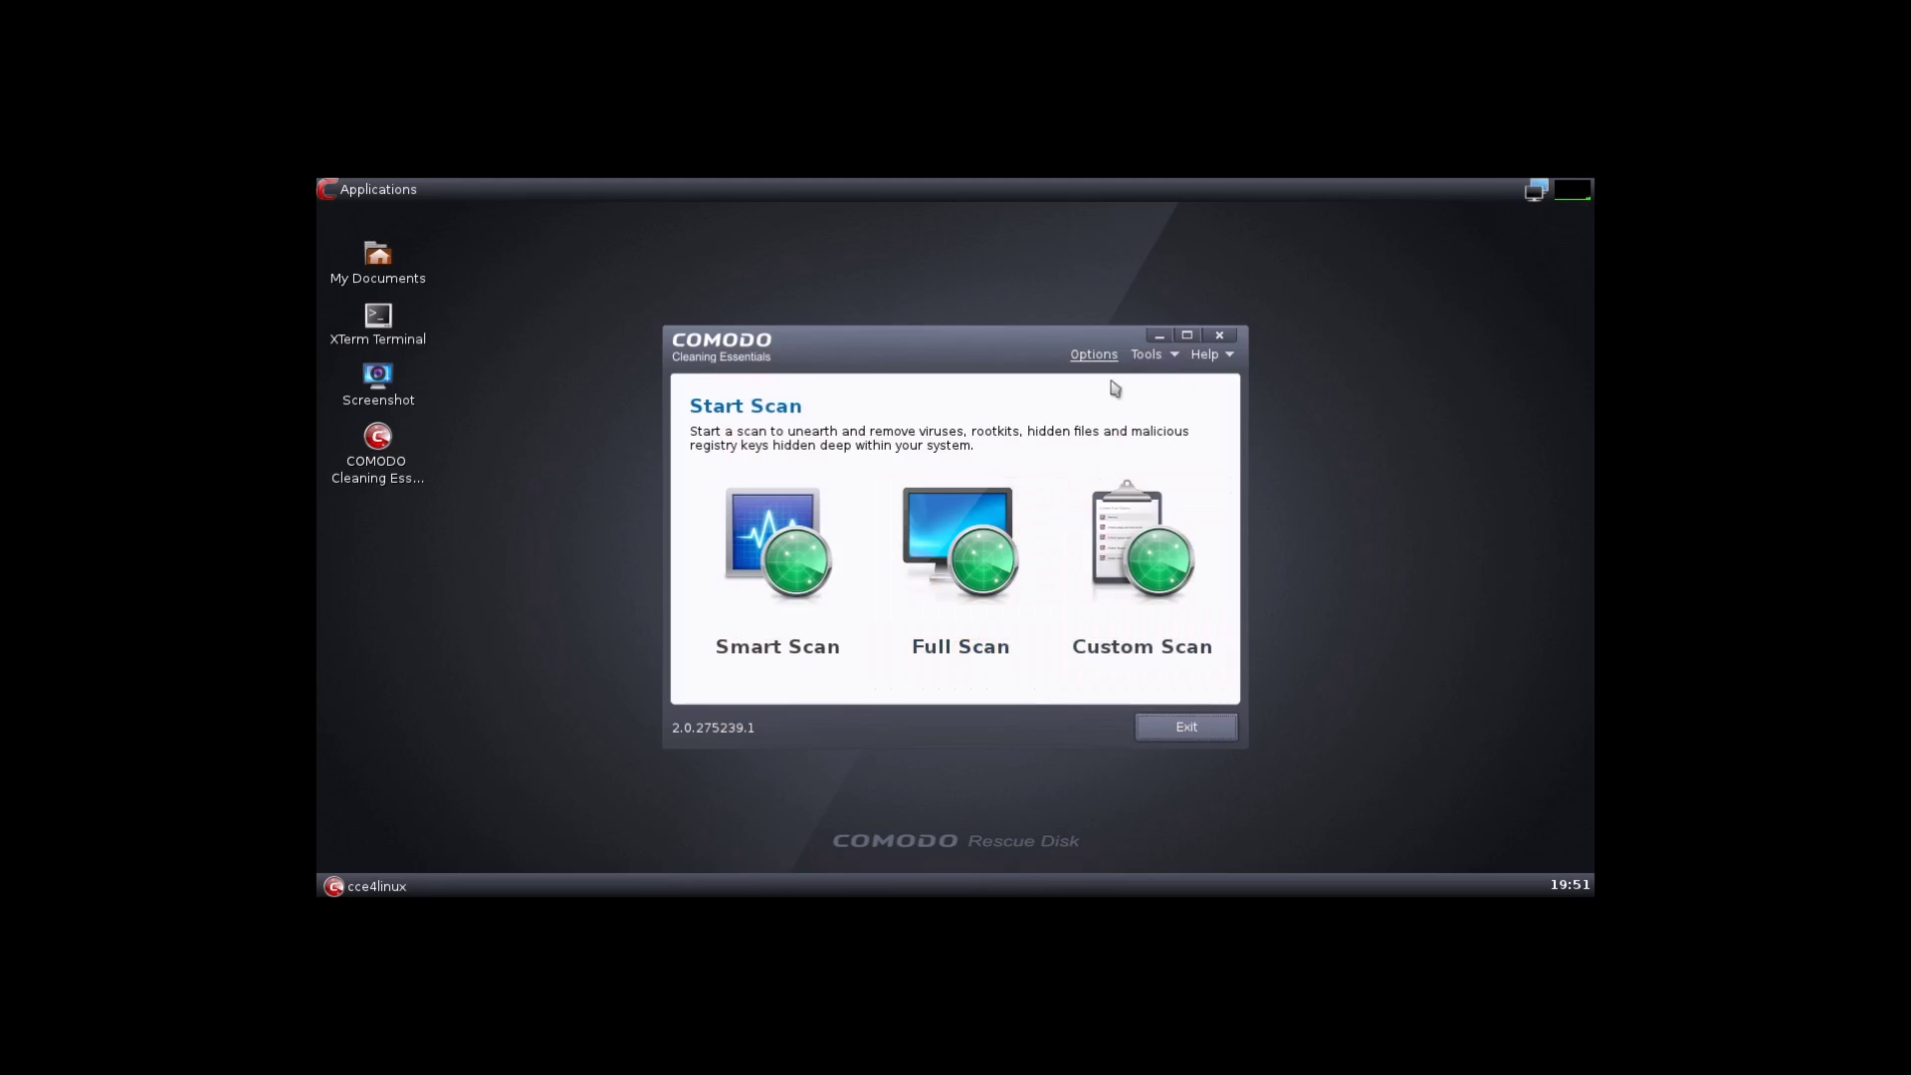
Step: Glance at the Tools menu and Help > About, then launch a Full Scan of the system
left_click(1149, 355)
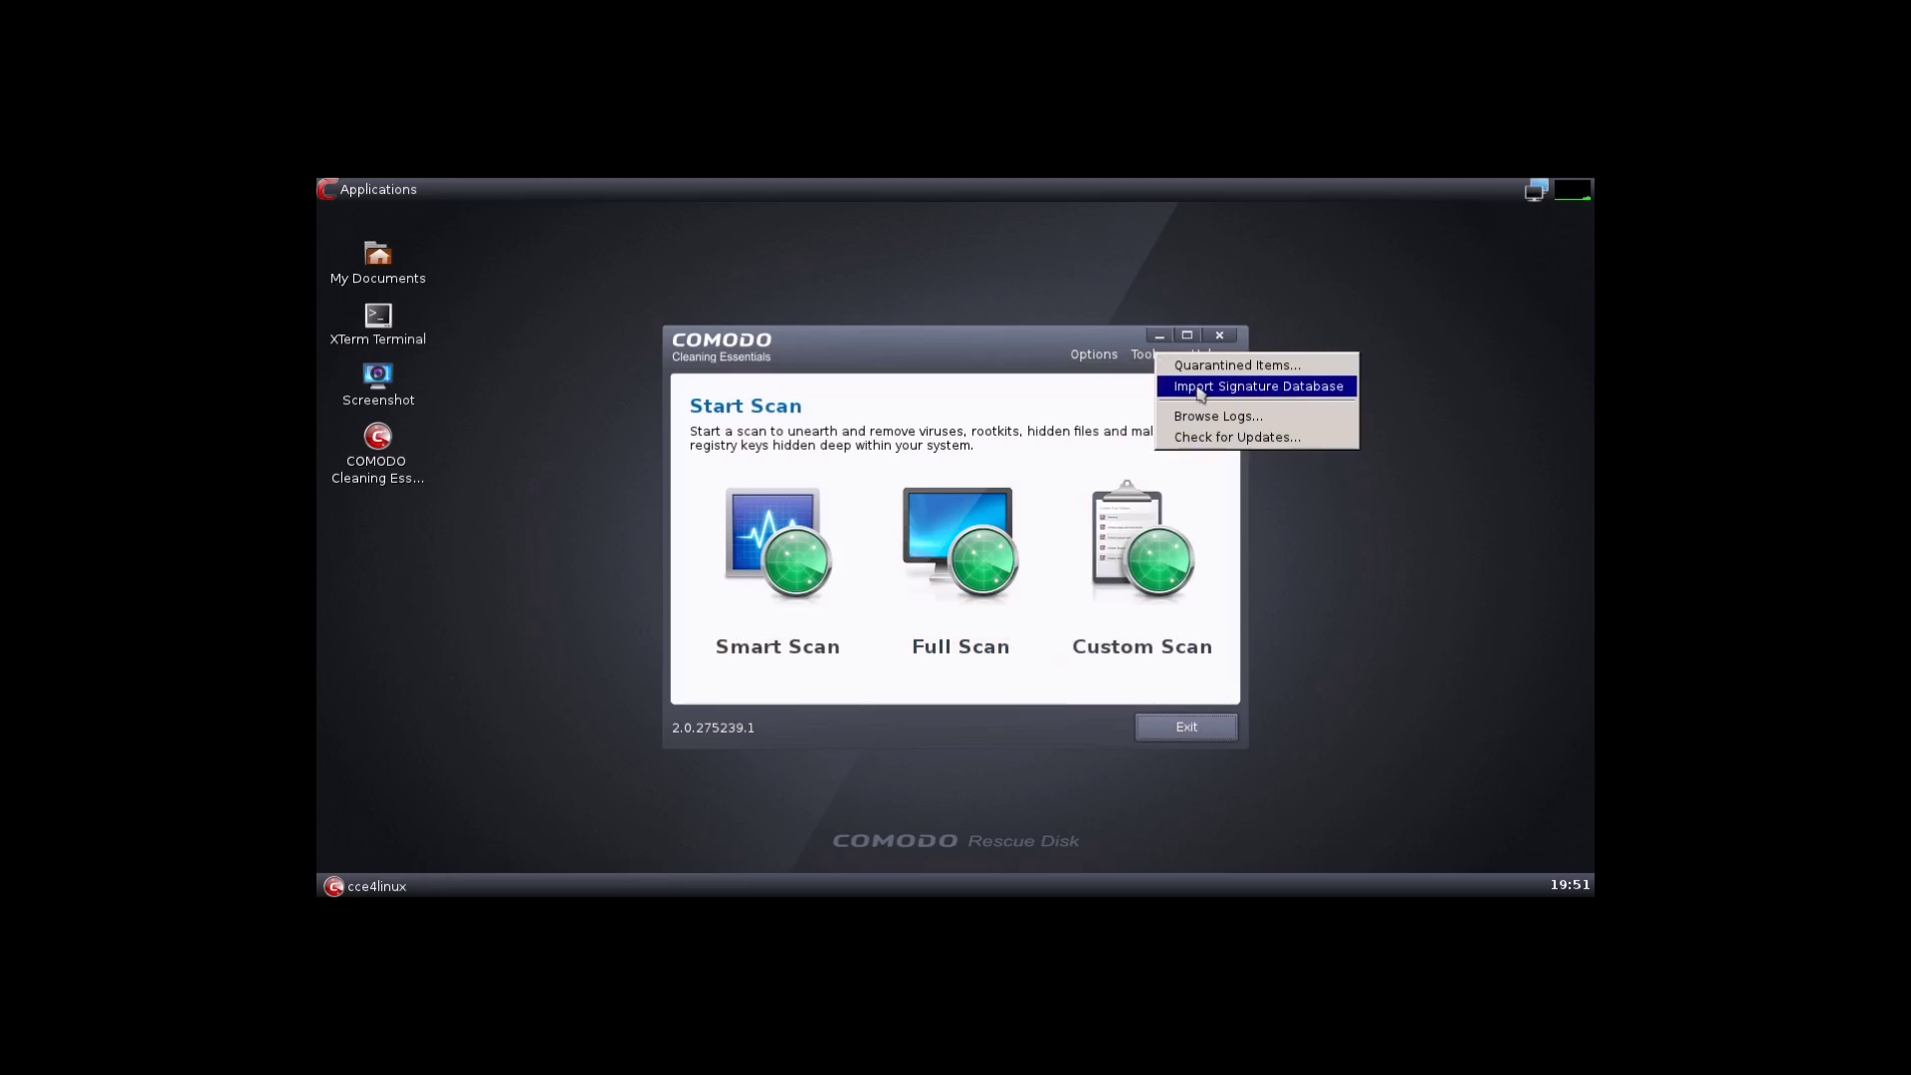
left_click(1145, 402)
left_click(1213, 356)
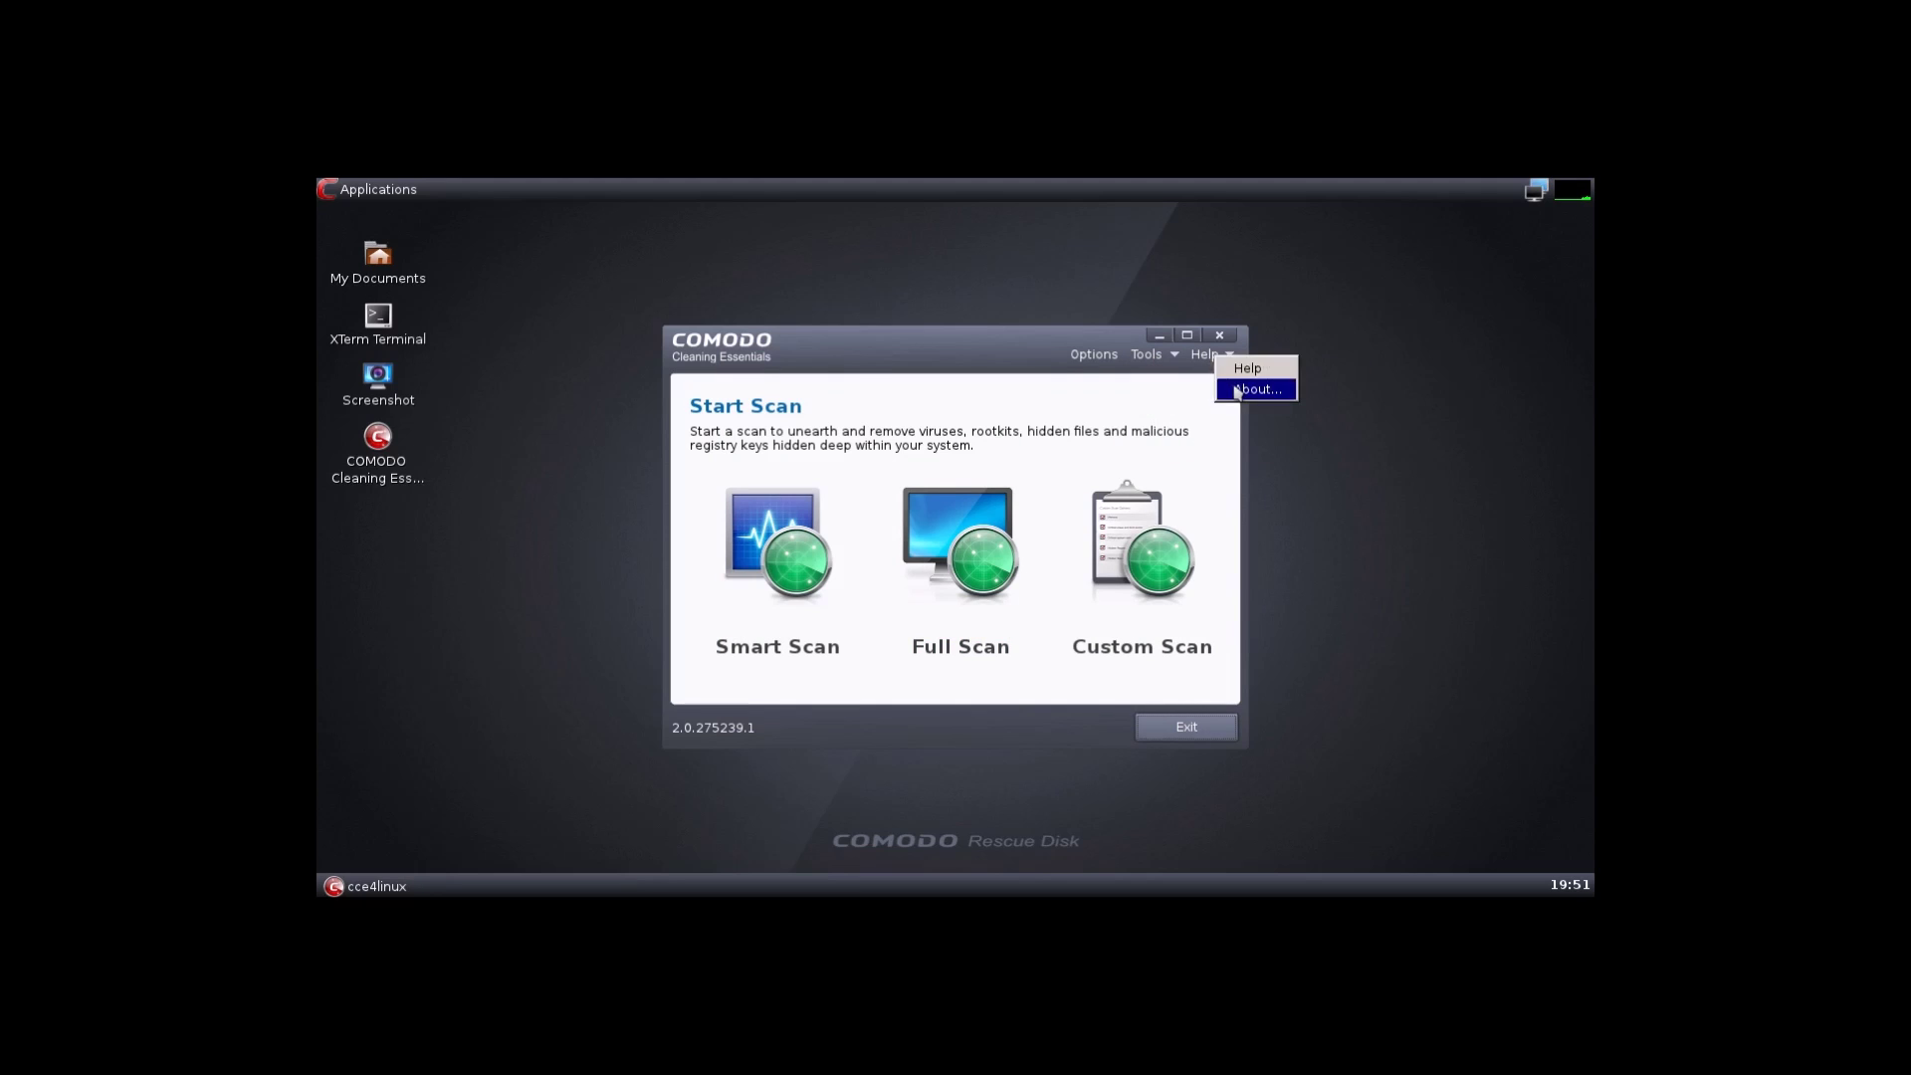
left_click(1239, 391)
left_click(1174, 426)
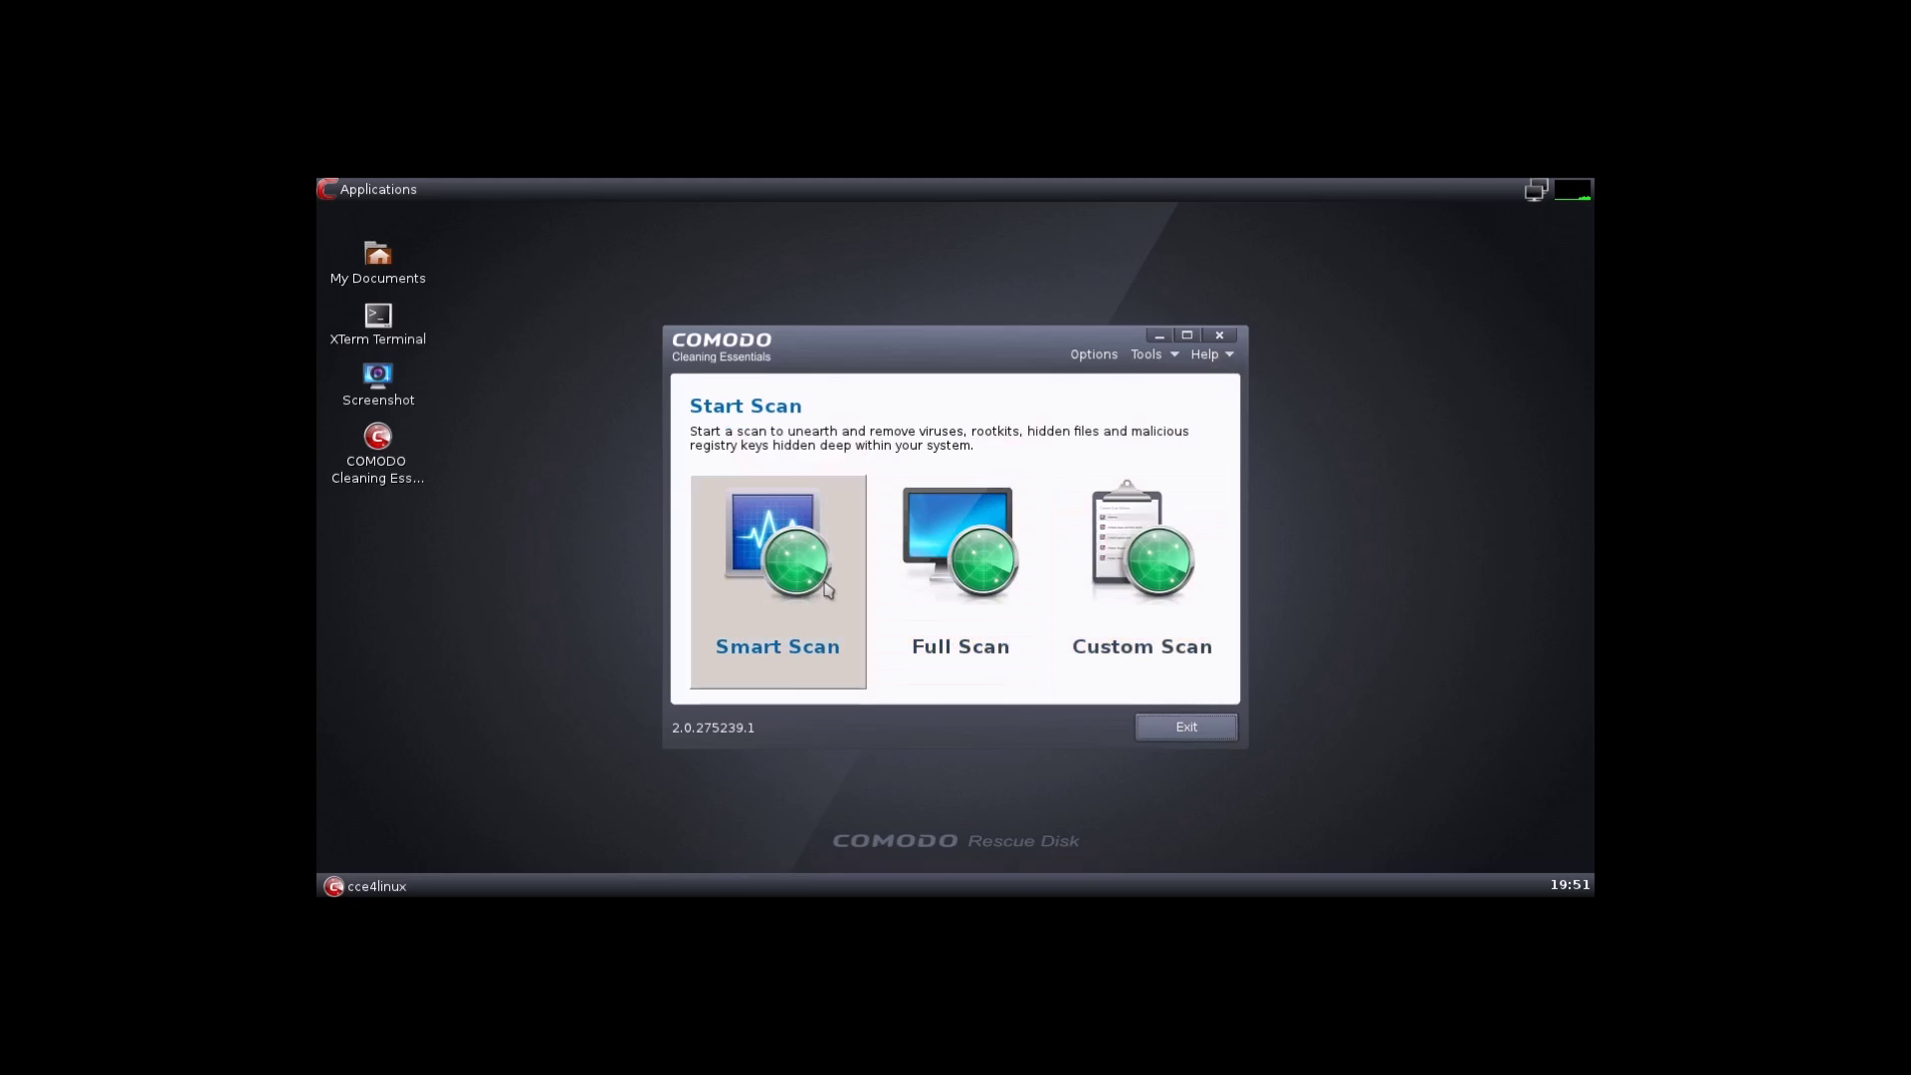
left_click(1002, 600)
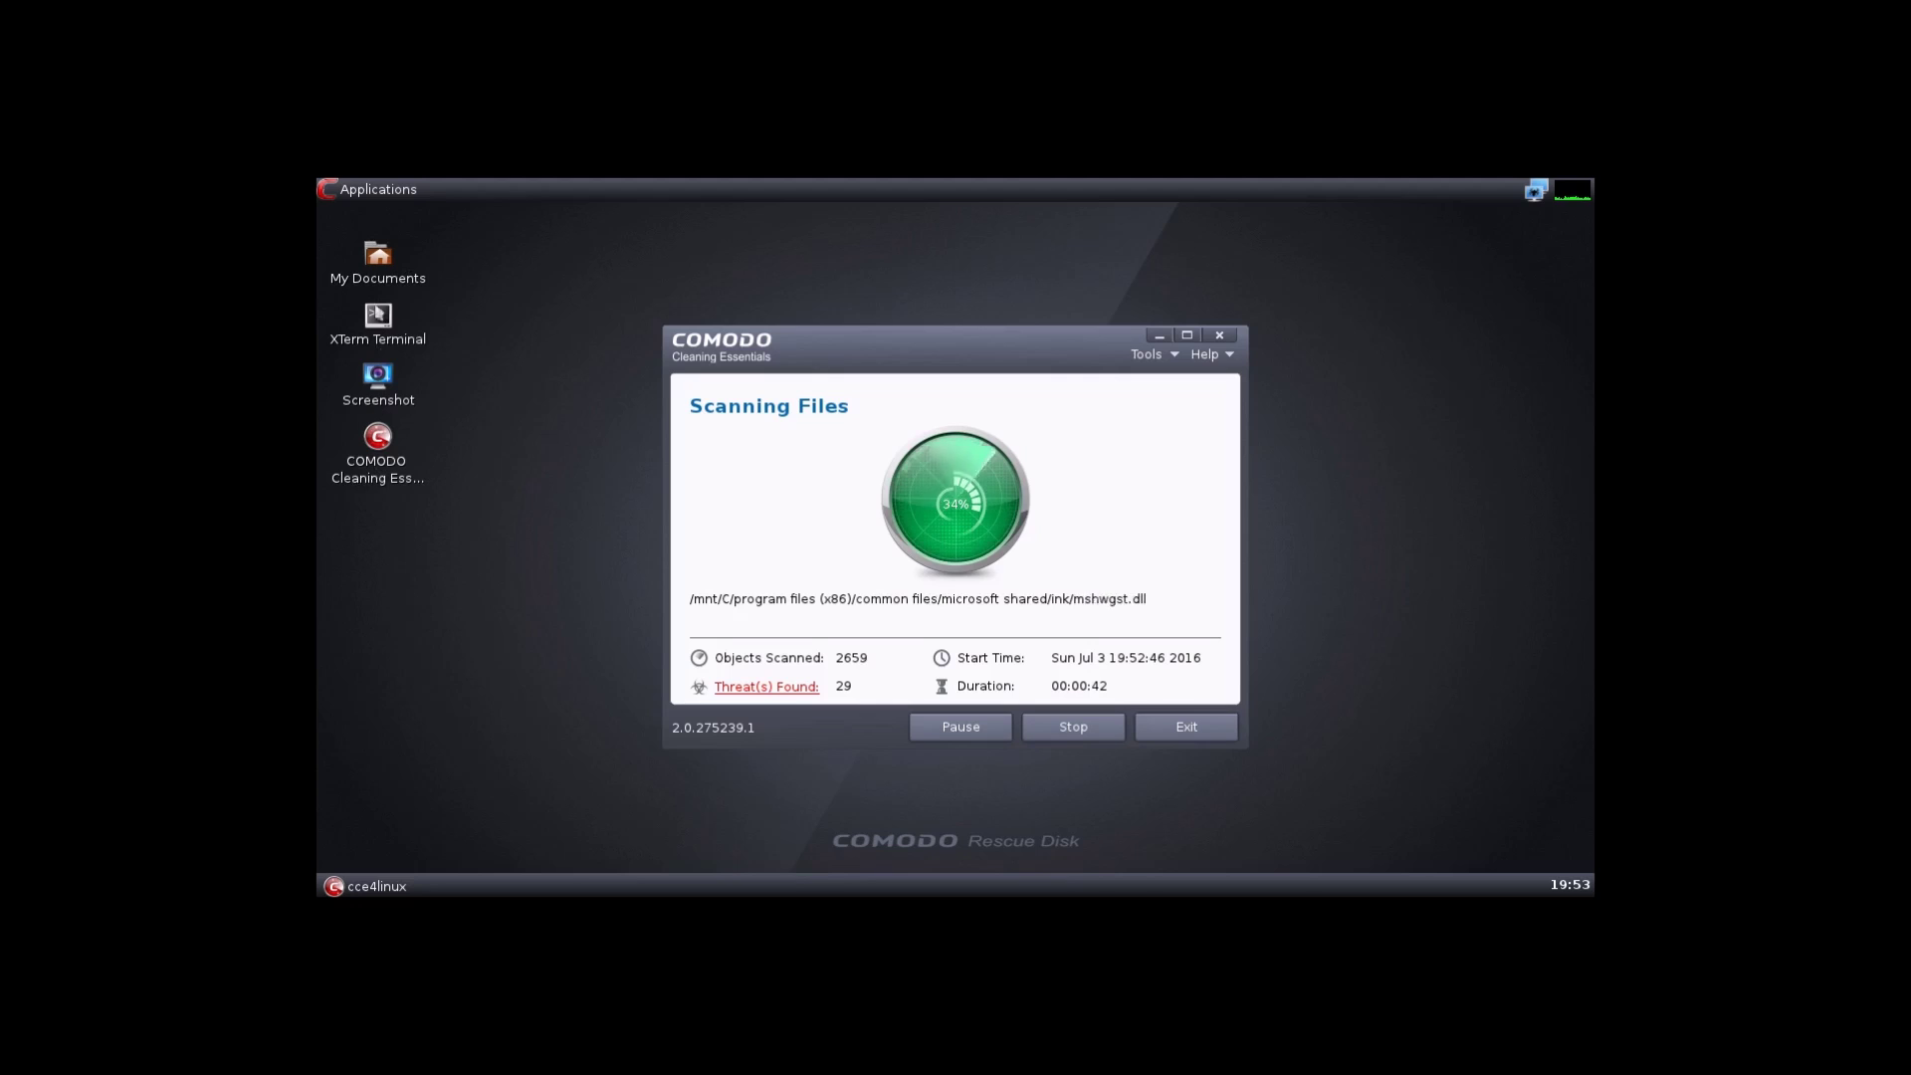
double_click(378, 277)
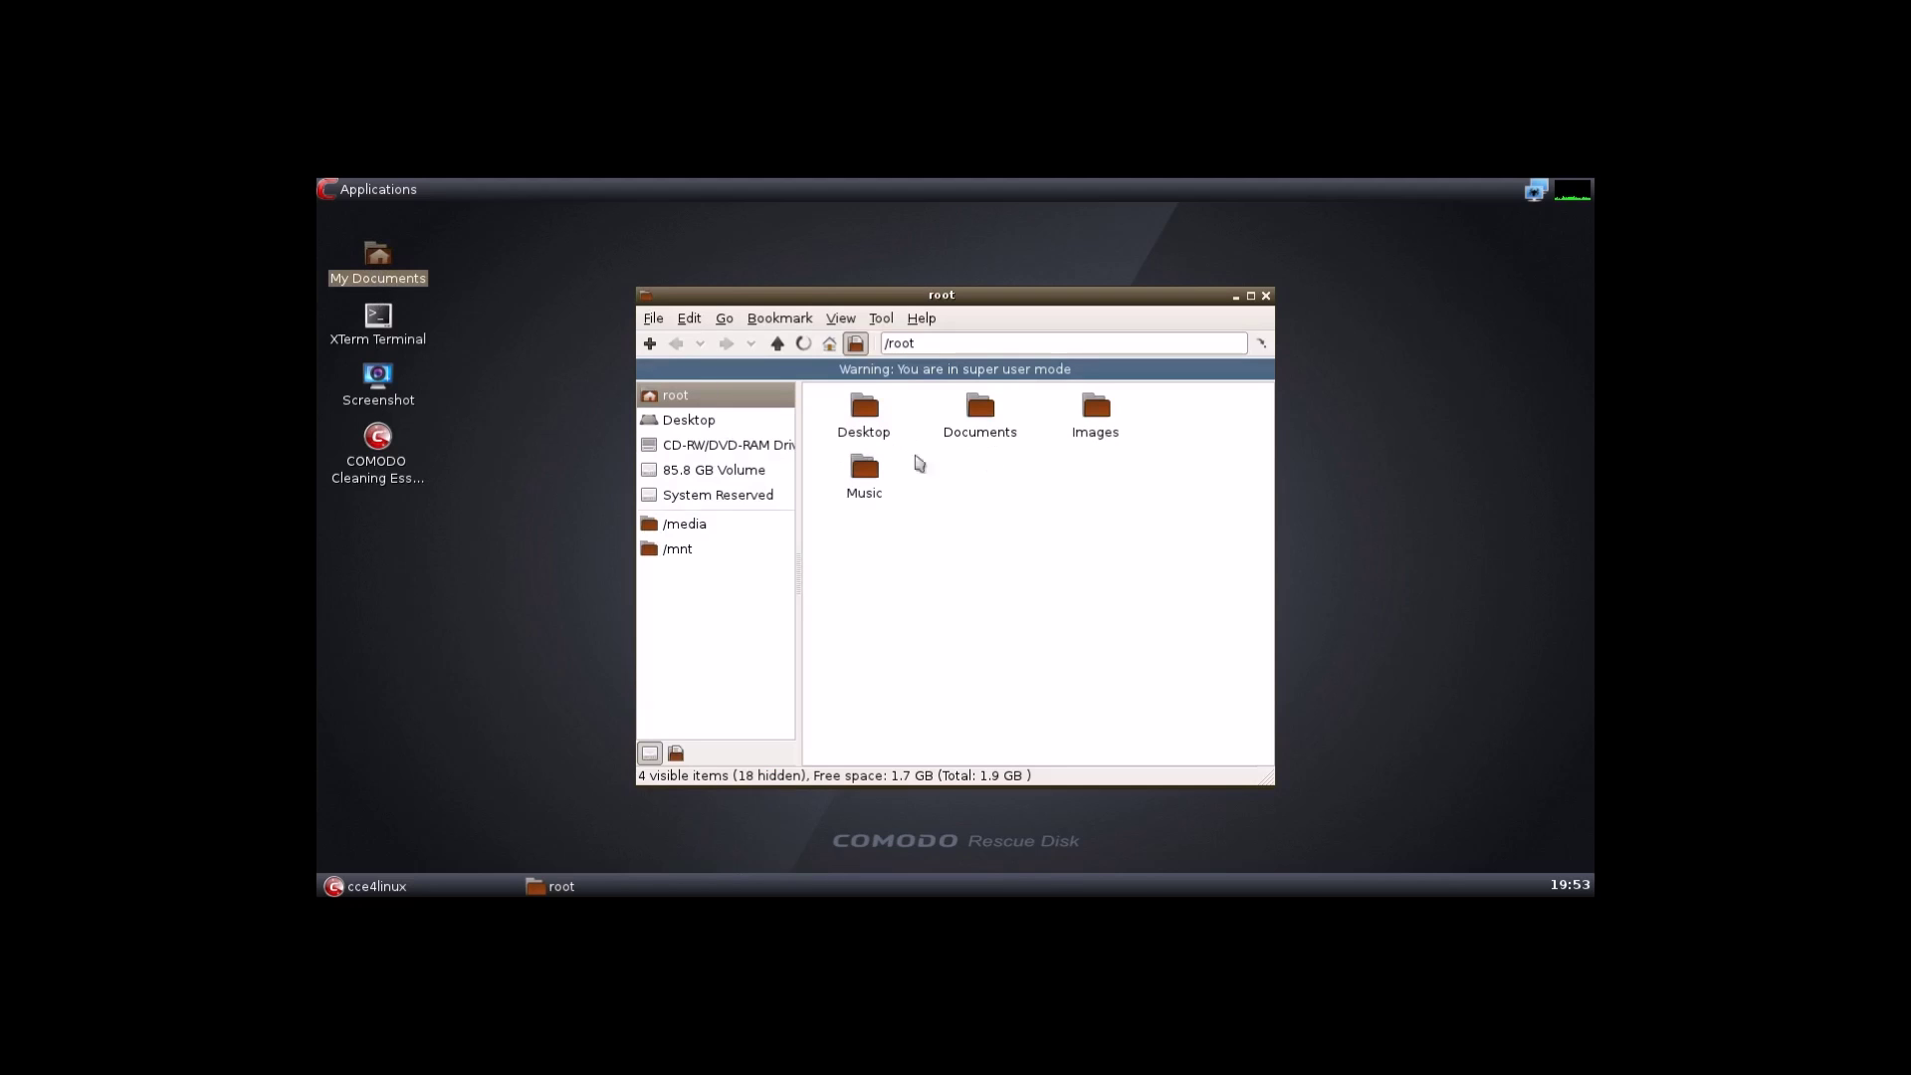
left_click(748, 472)
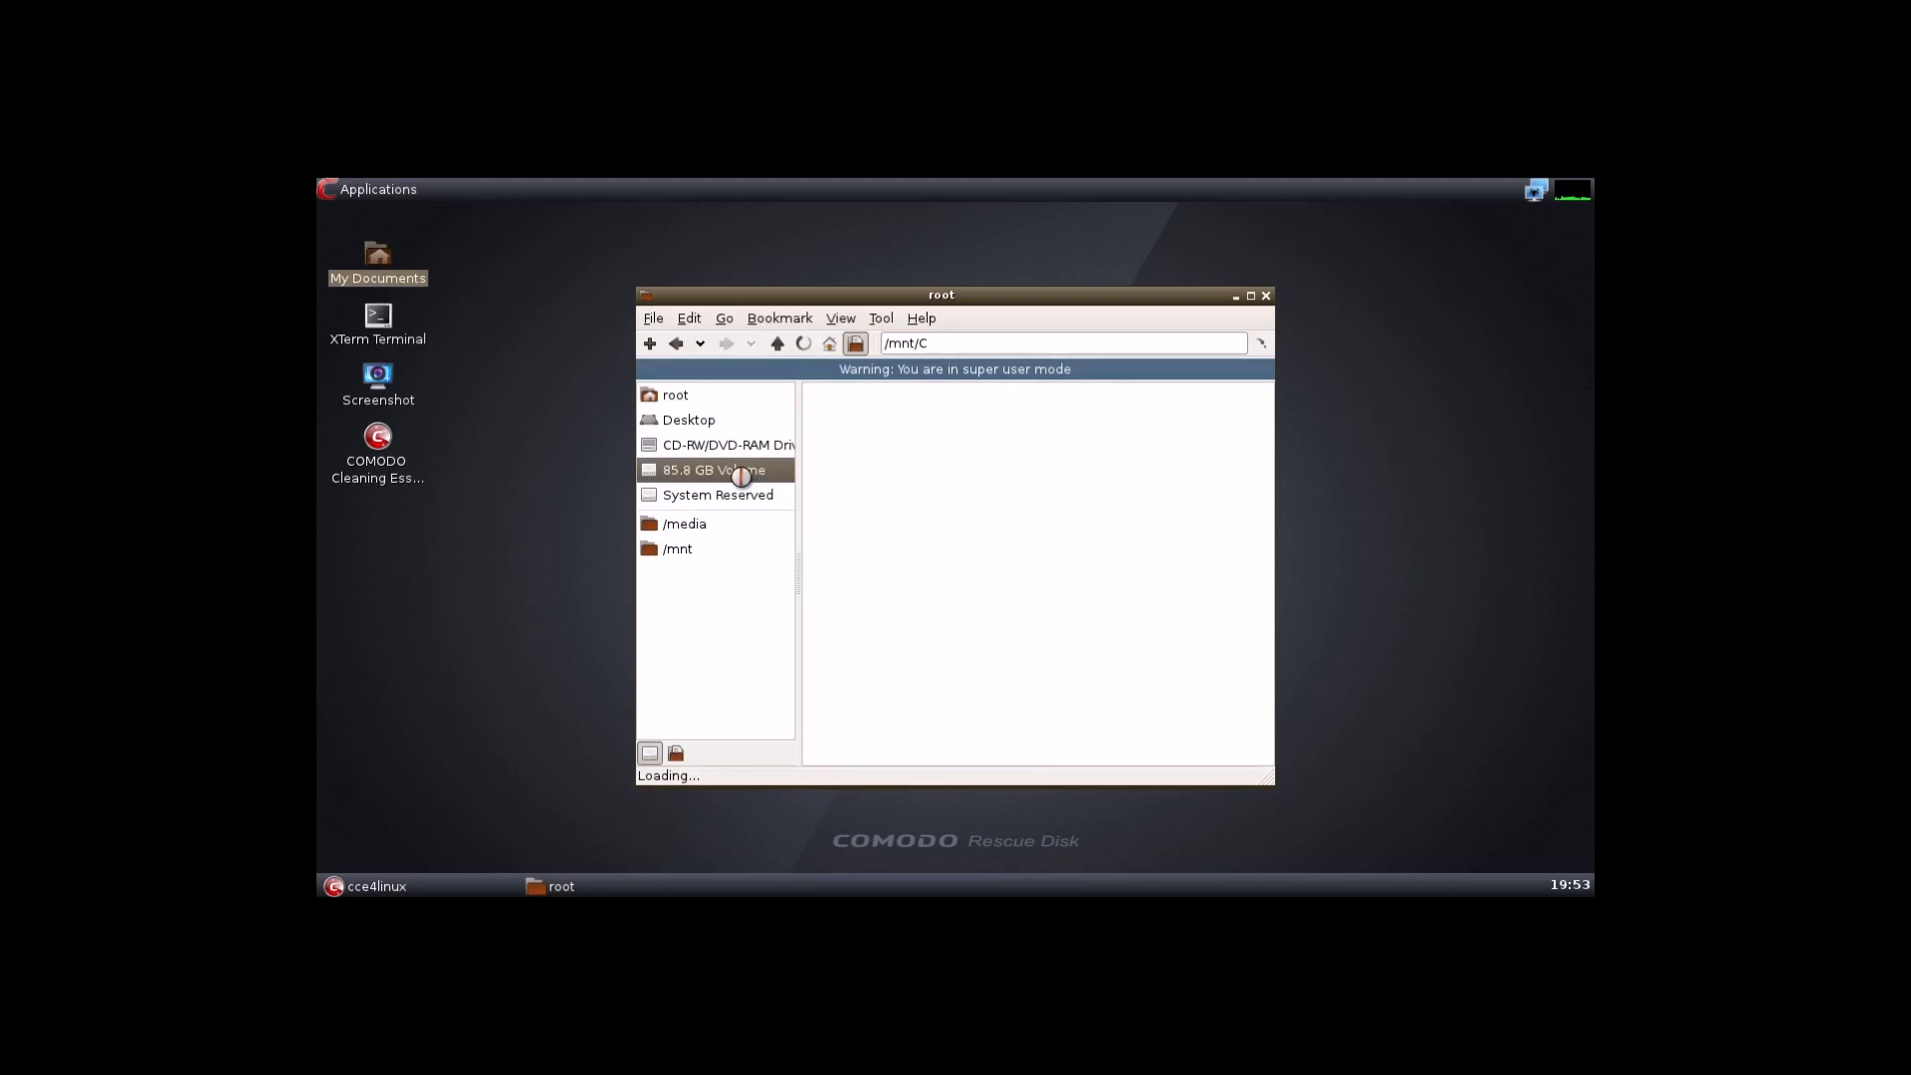
left_click_drag(1266, 478, 1252, 634)
left_click(1265, 296)
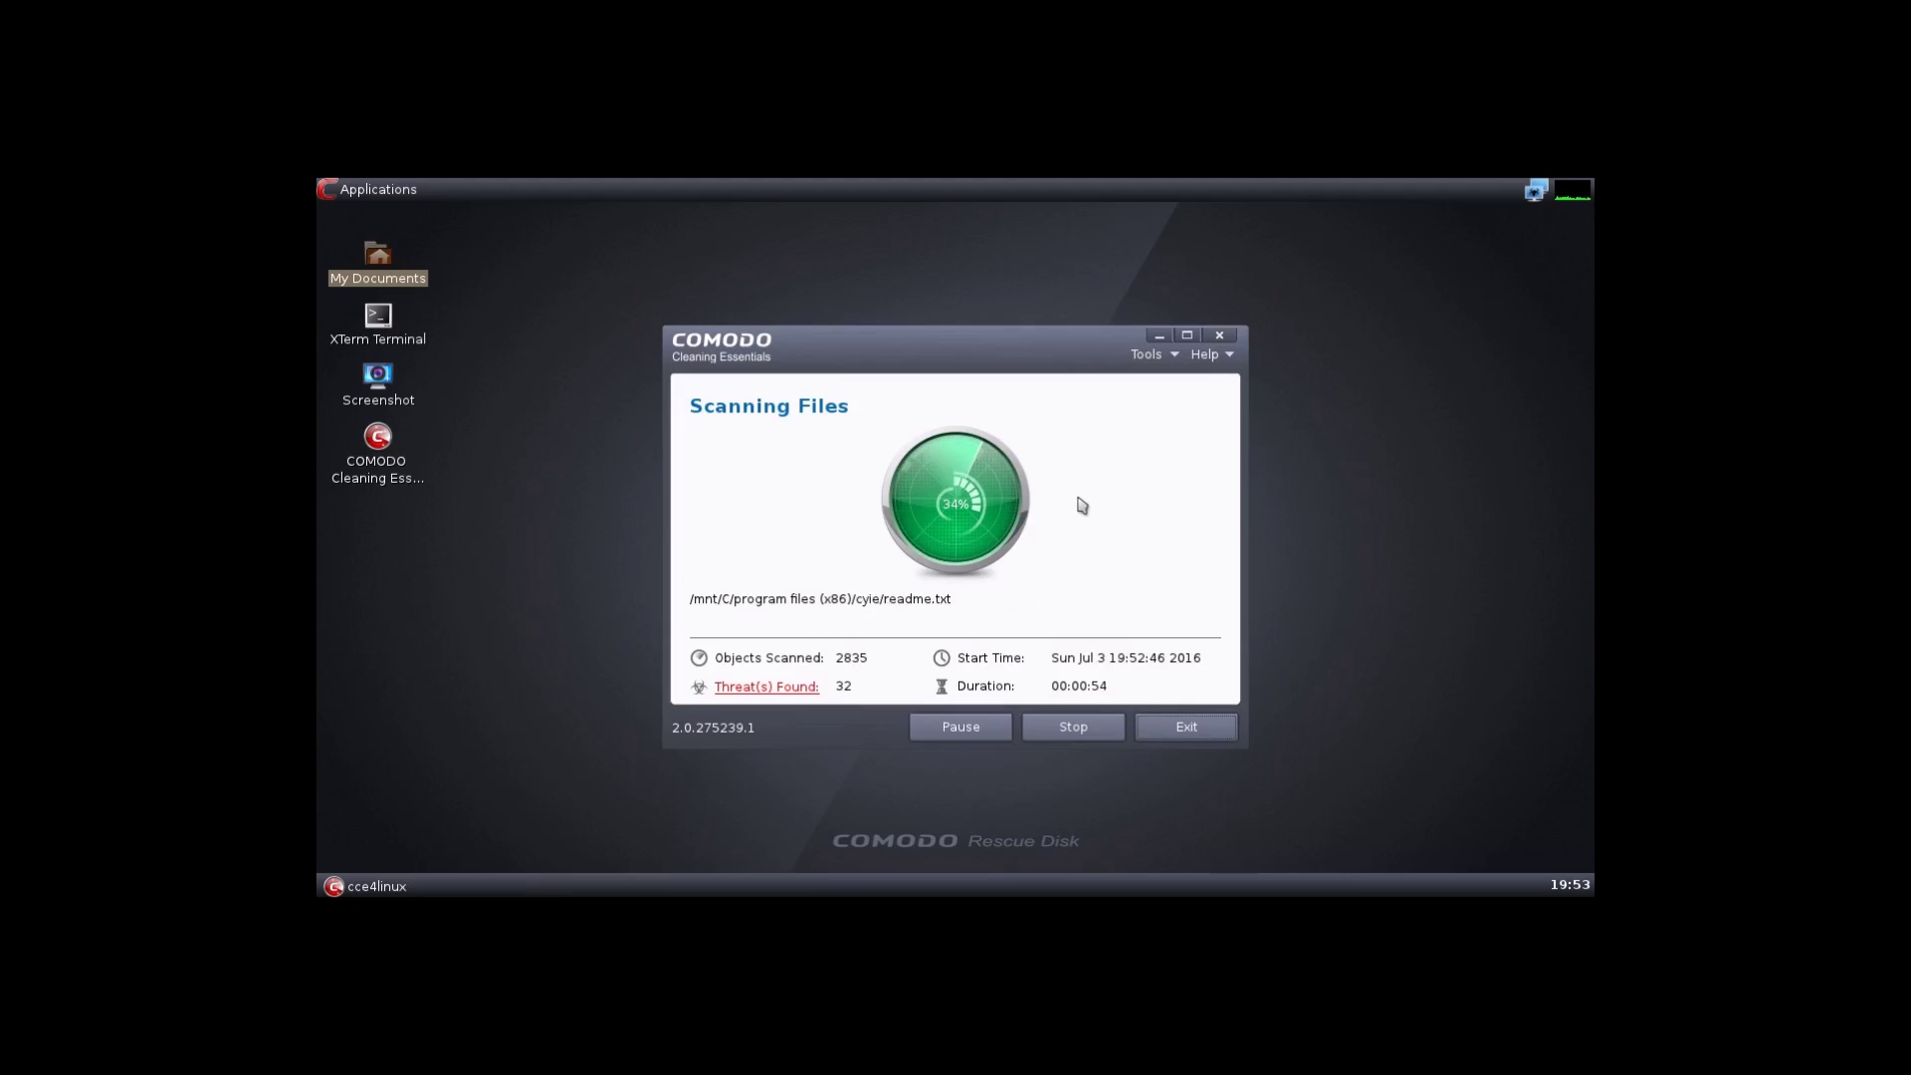
left_click(324, 192)
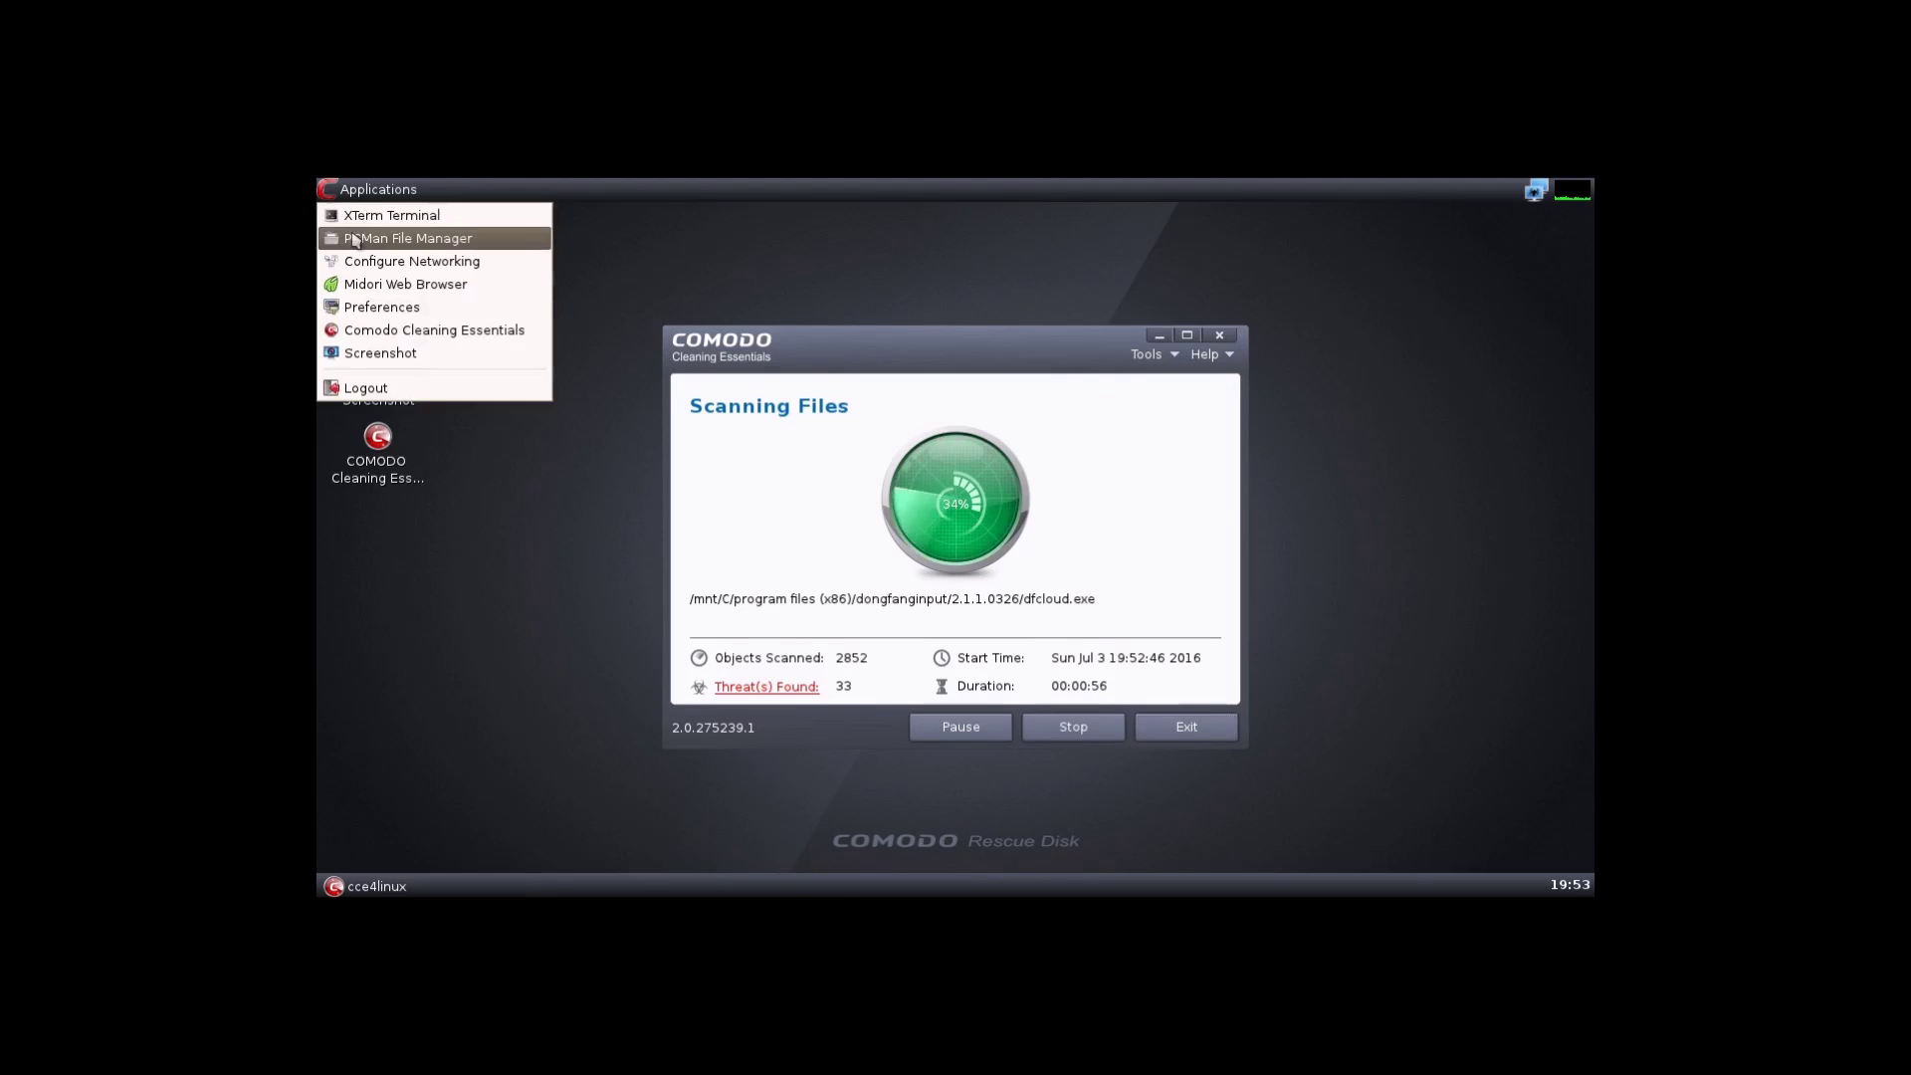
left_click(396, 308)
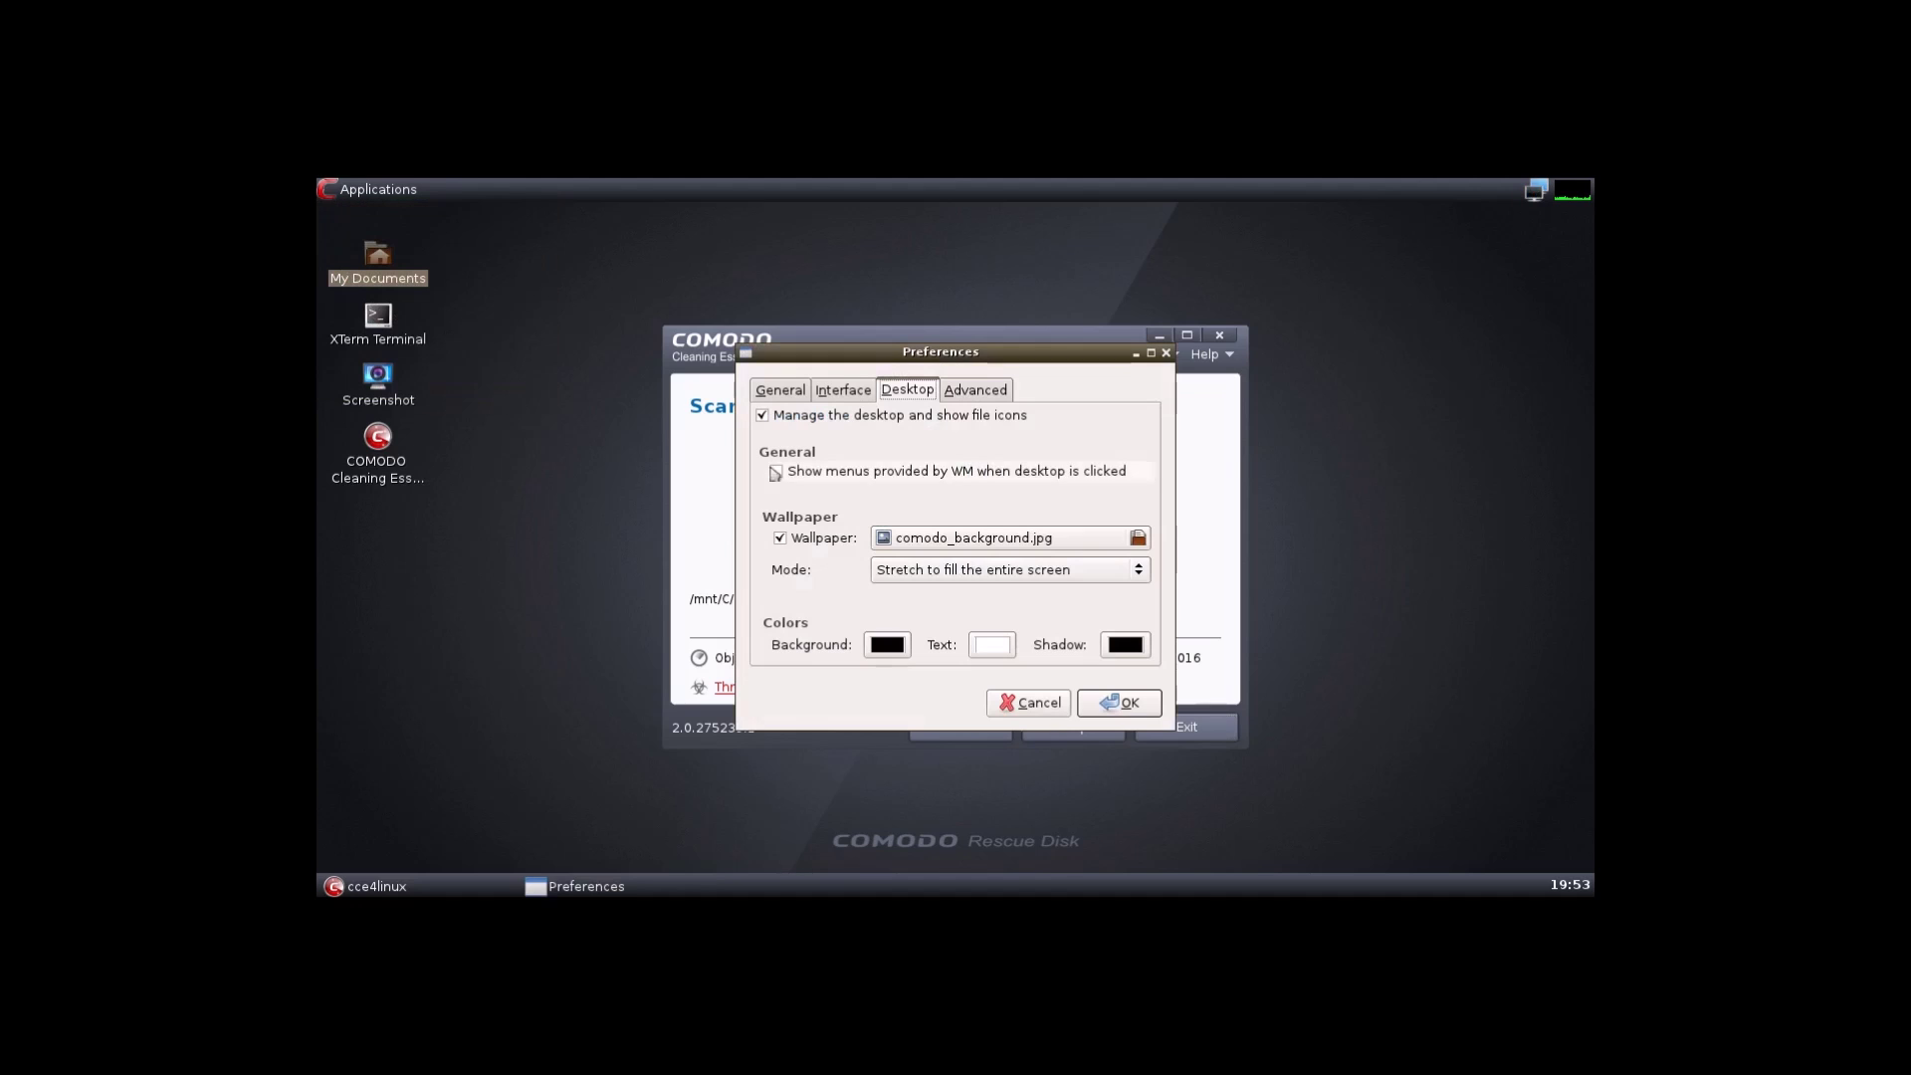
left_click(1166, 353)
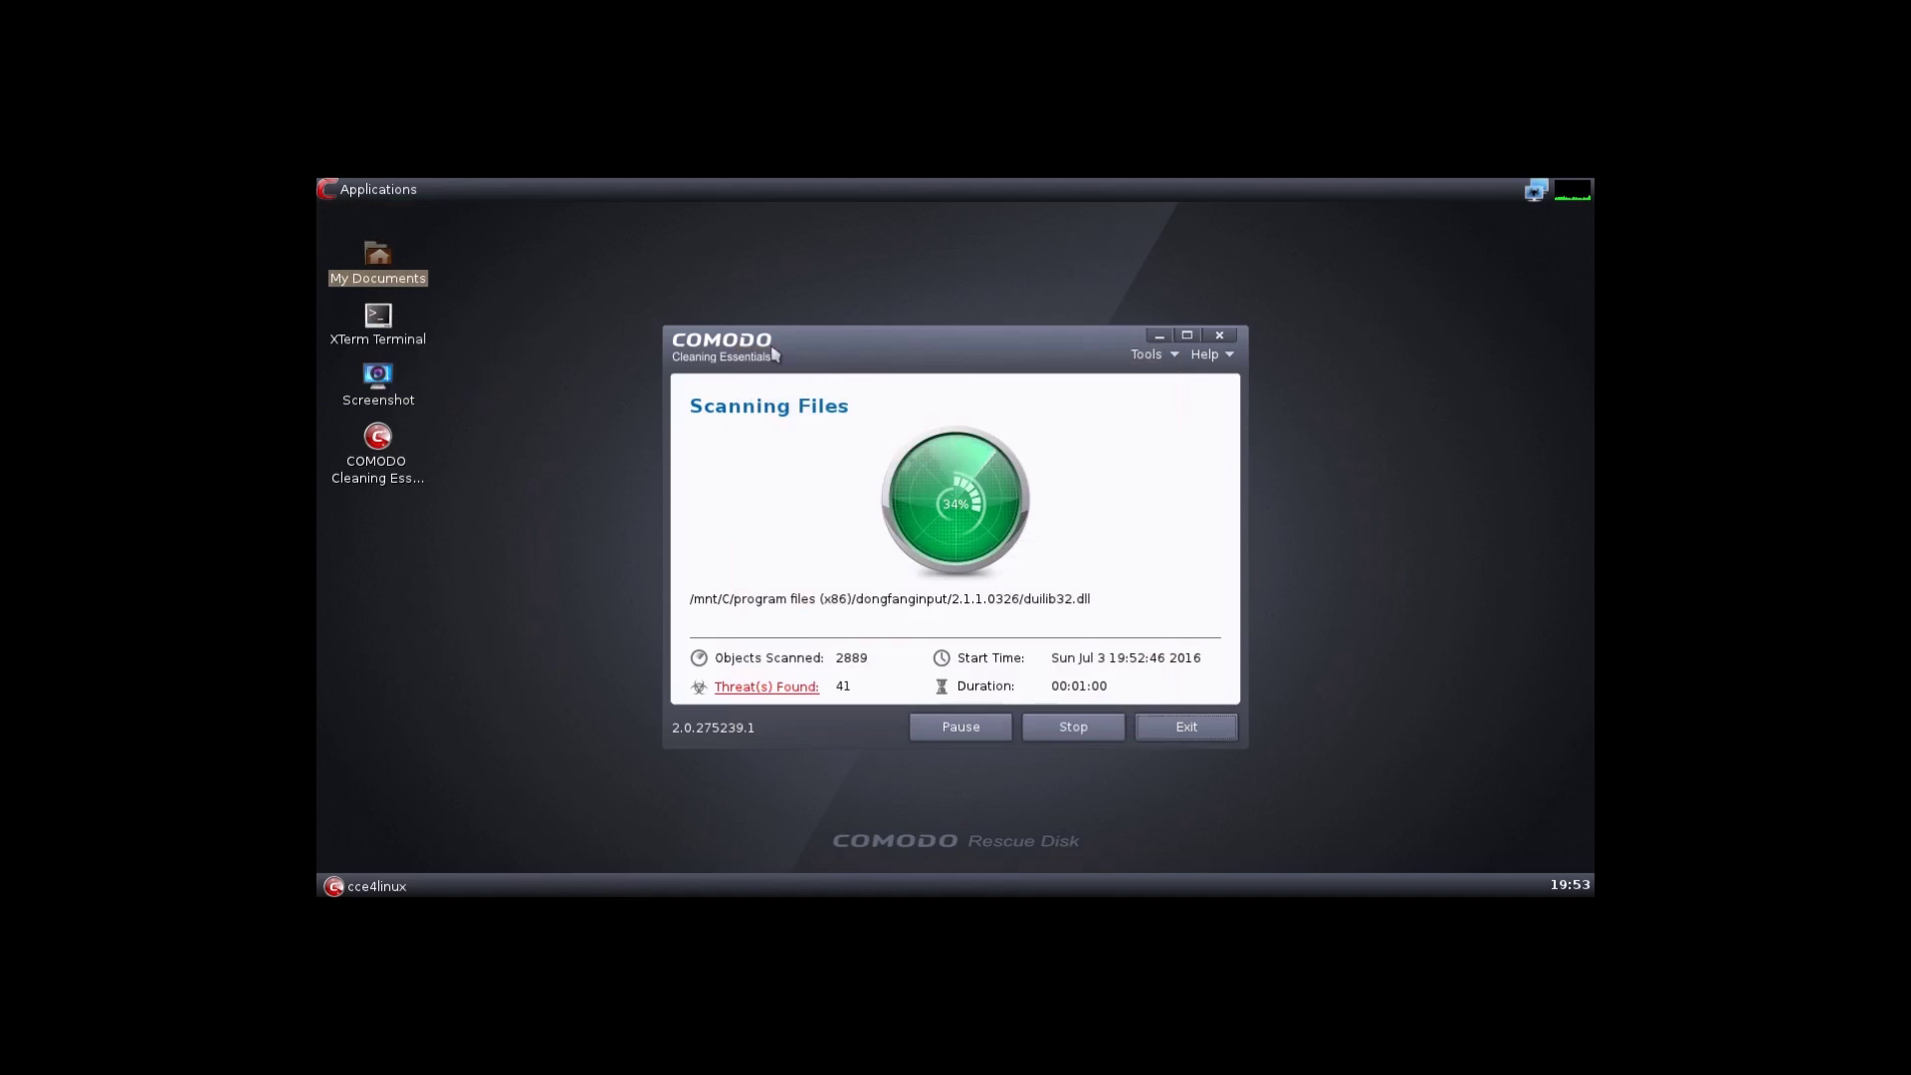
left_click(338, 189)
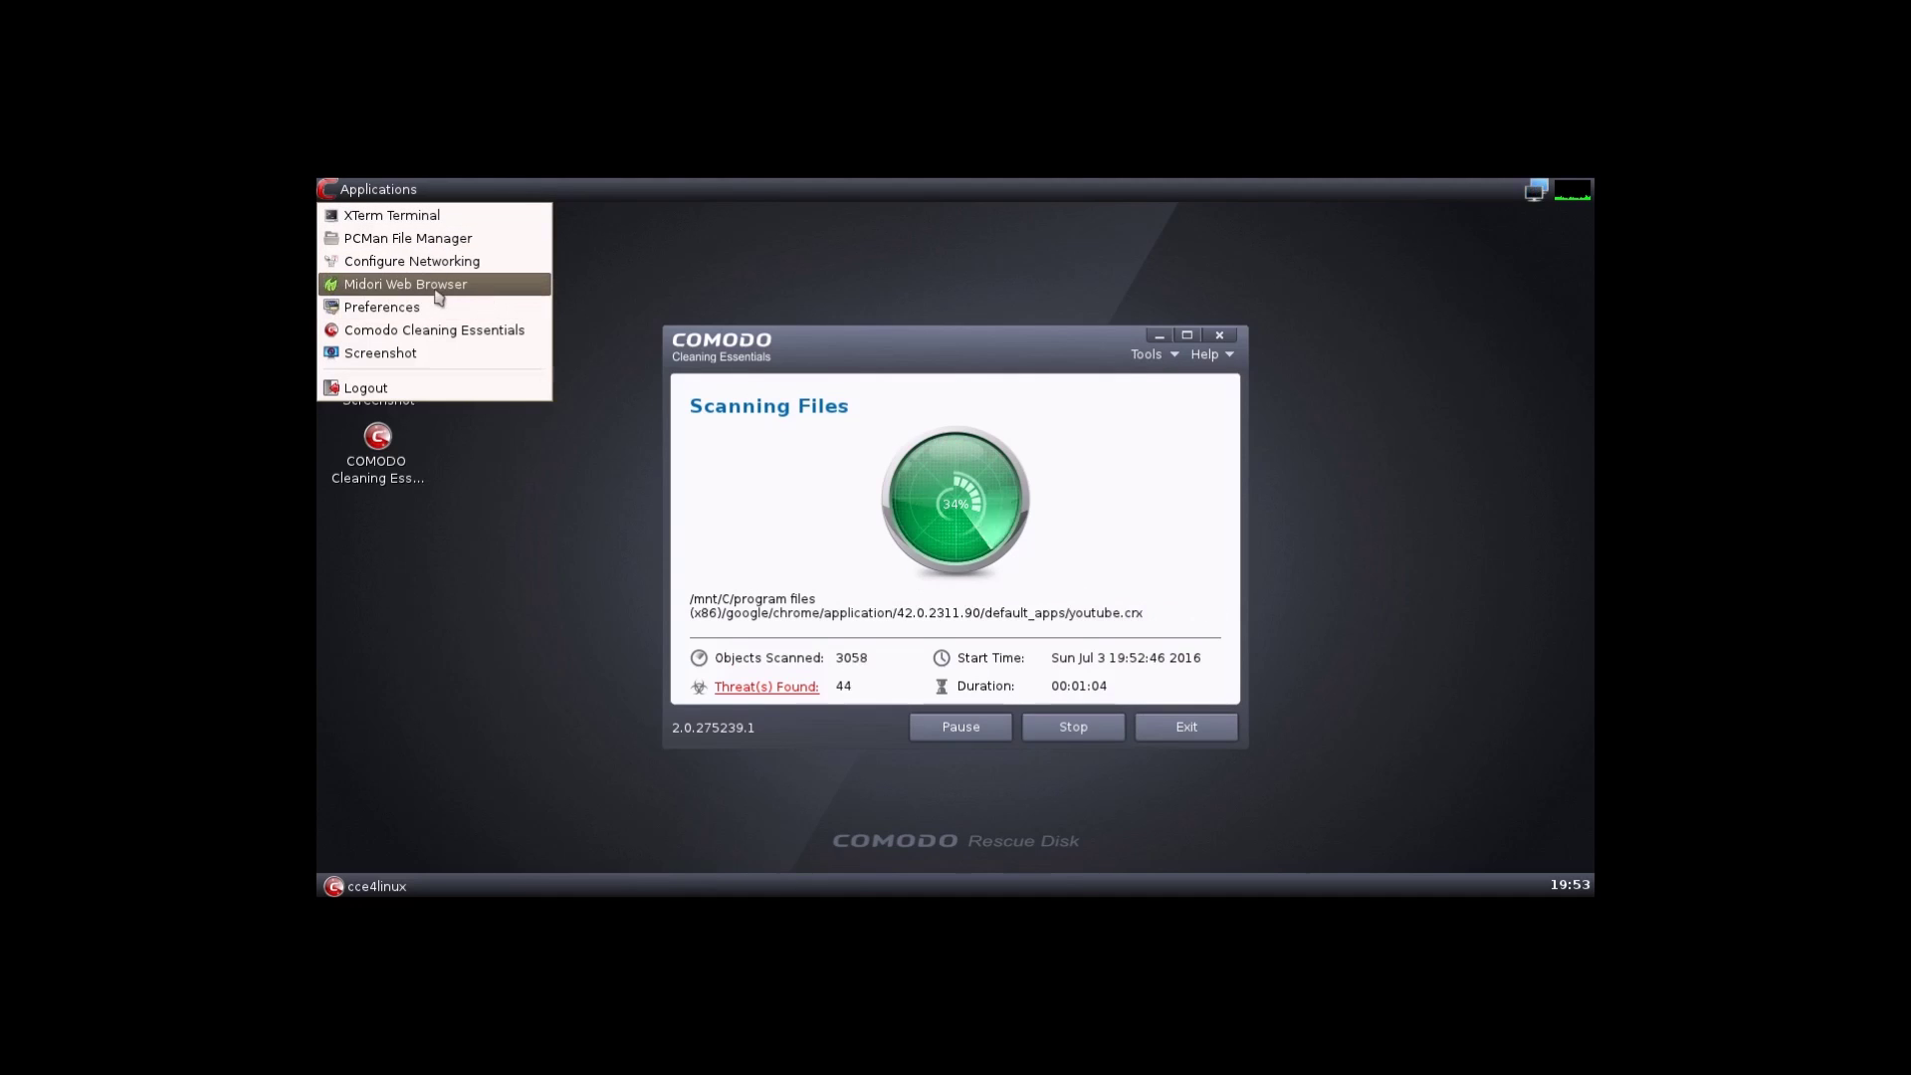
left_click(388, 272)
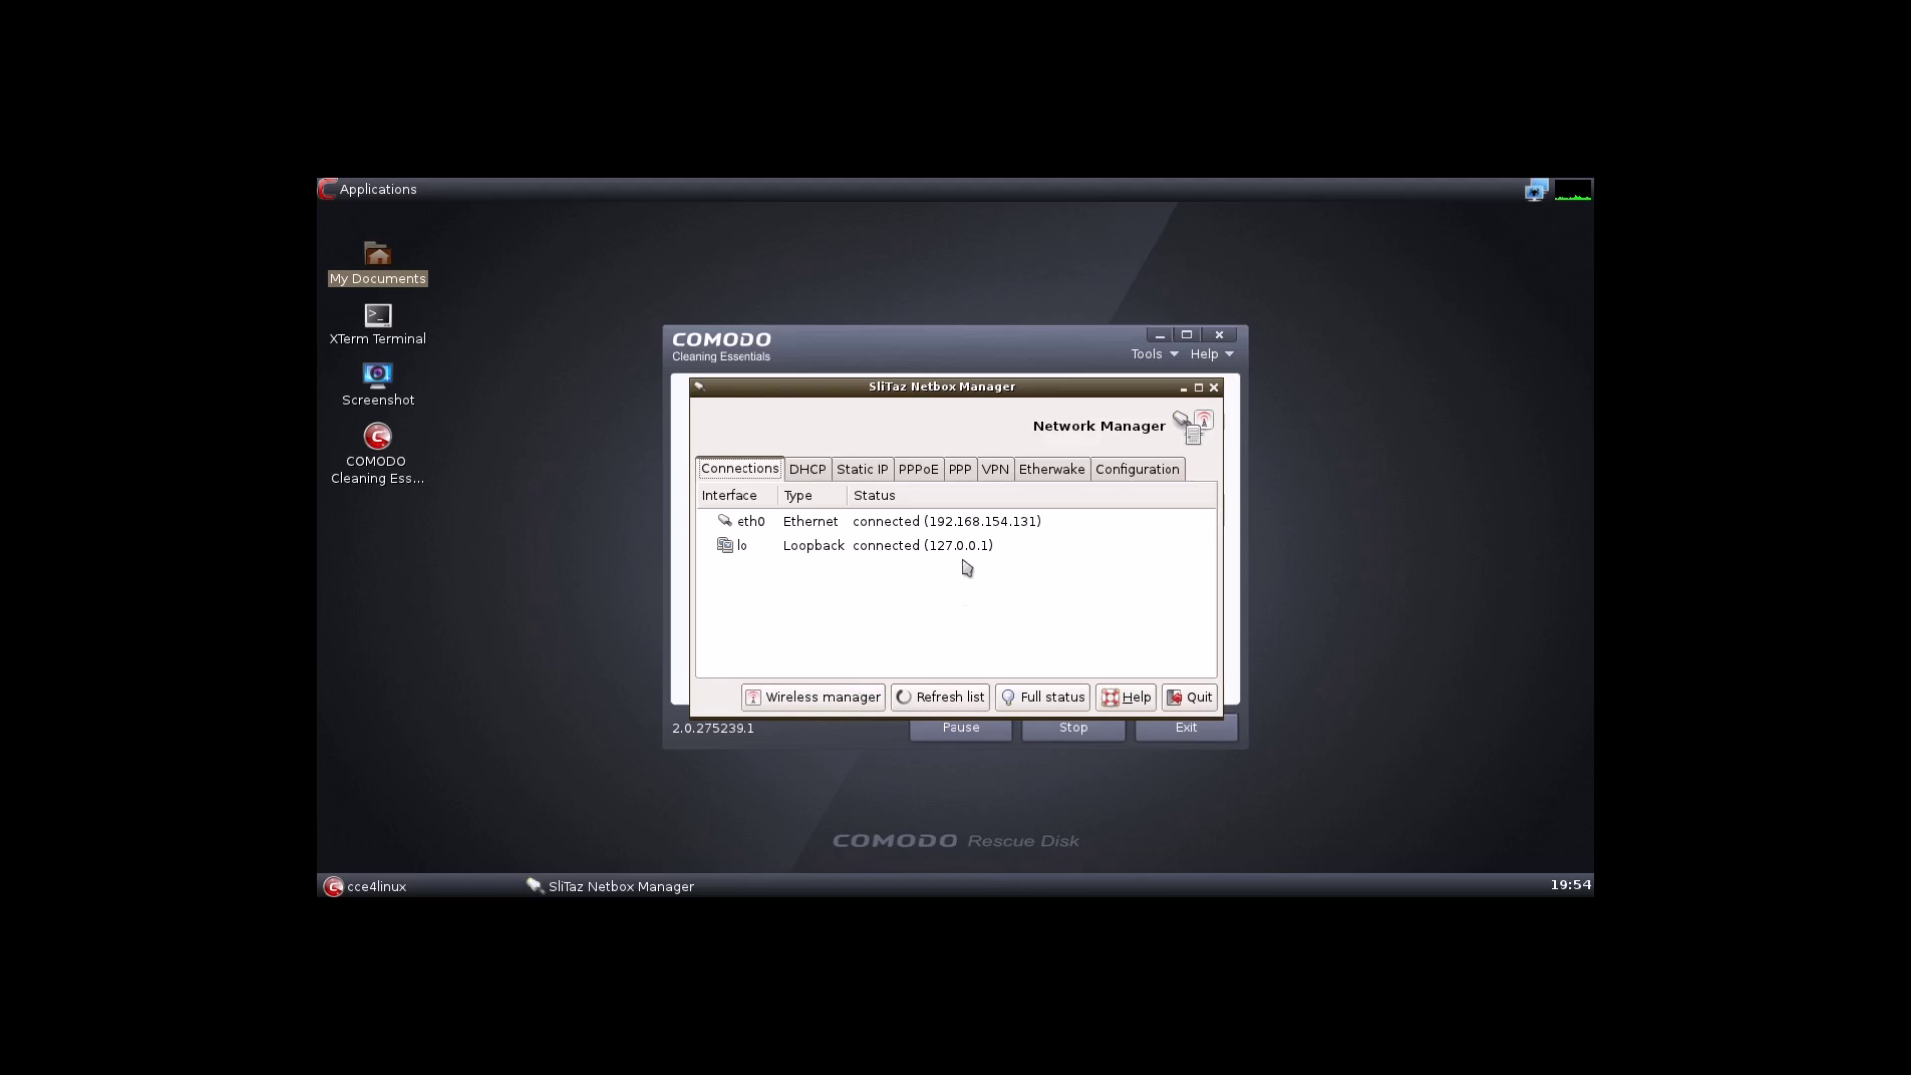
left_click(1214, 389)
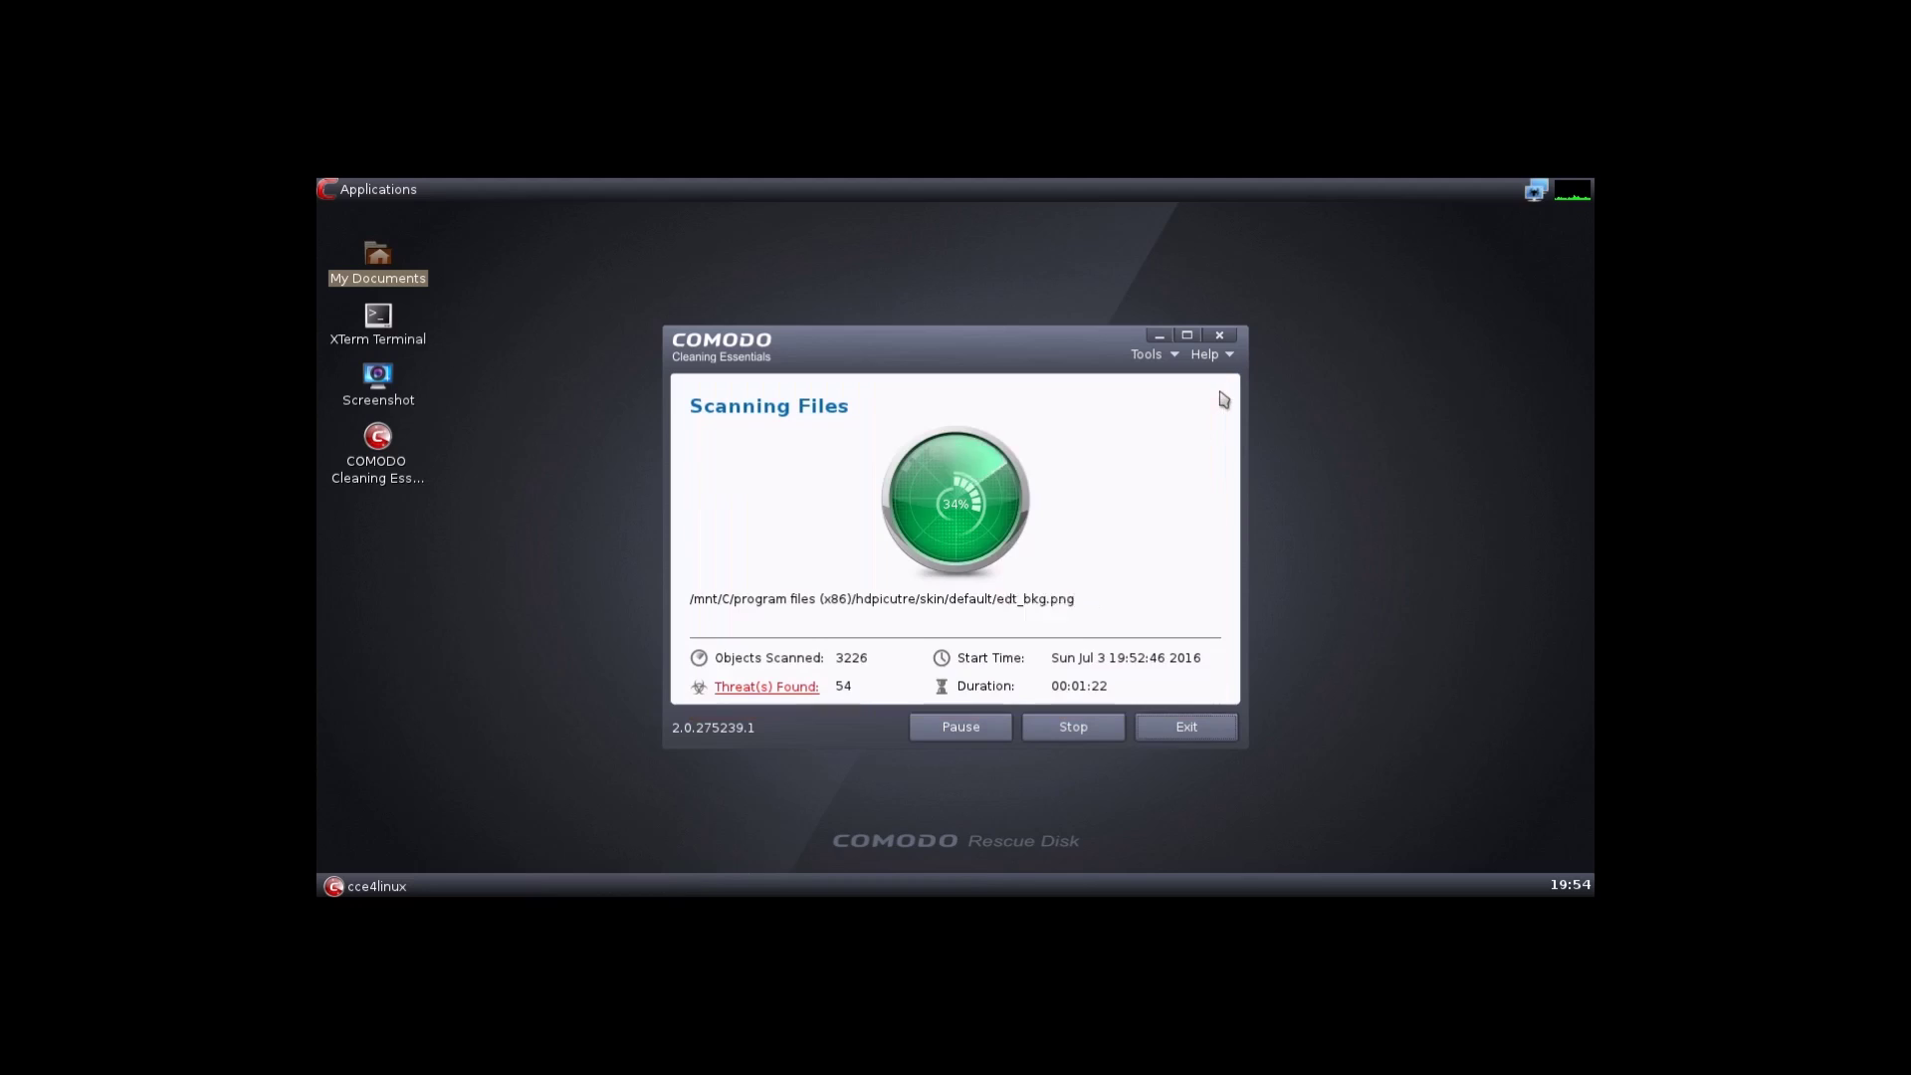
Step: Dismiss the Applications menu, wait for the scan to finish with 383 threats, then continue
left_click(329, 193)
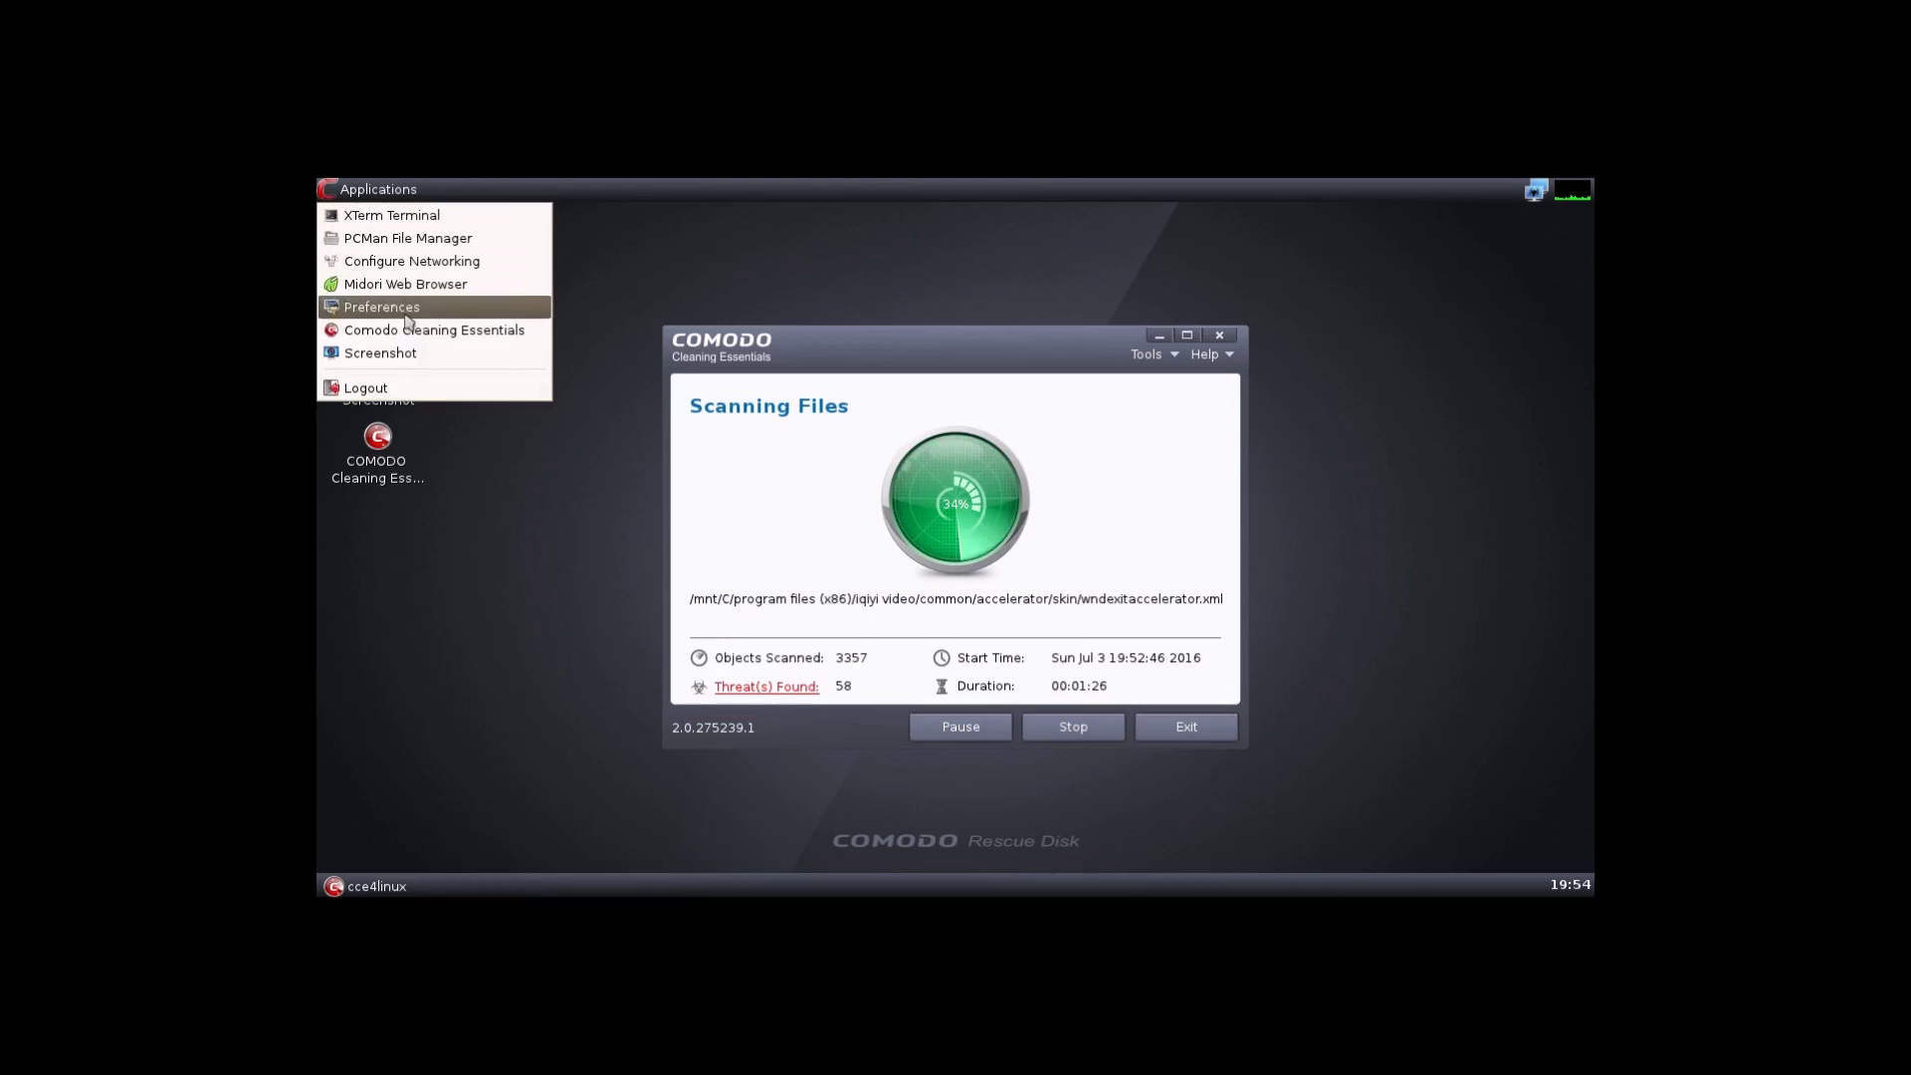
left_click(905, 354)
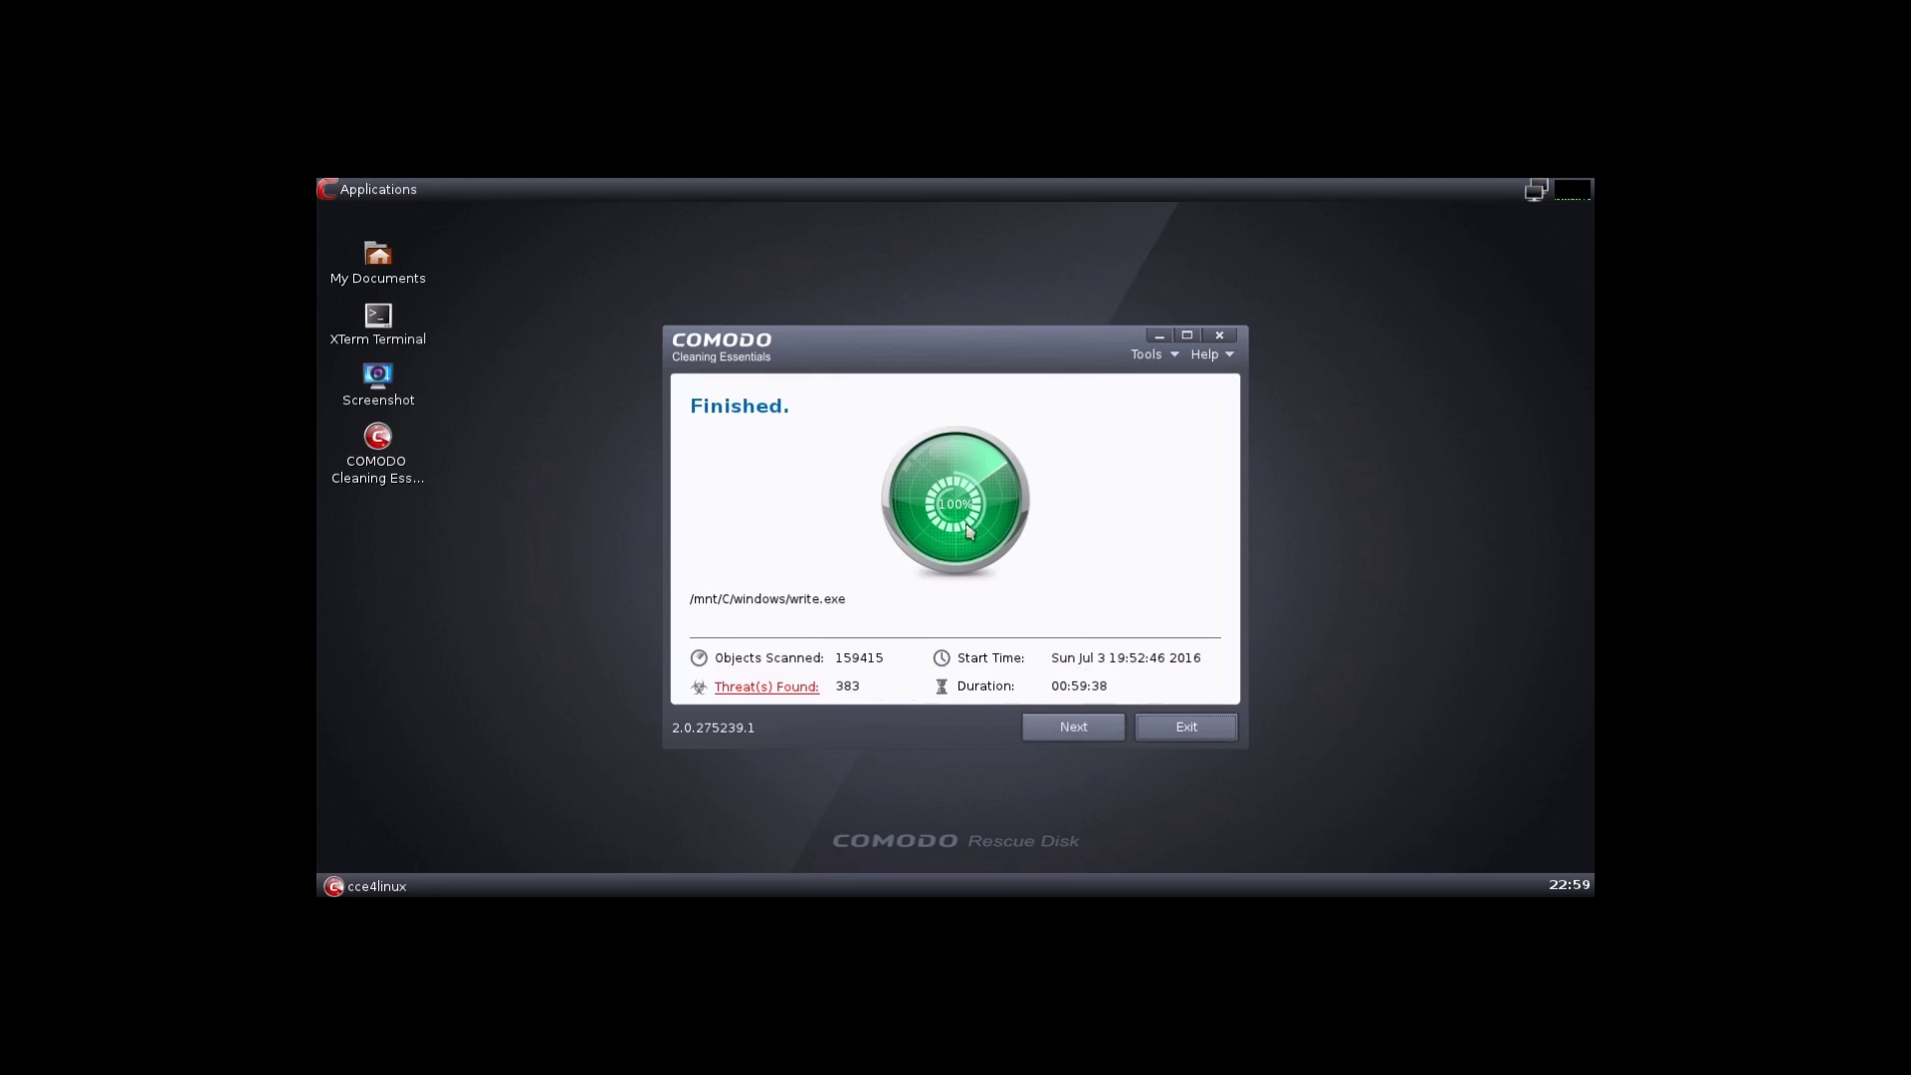
left_click(1102, 729)
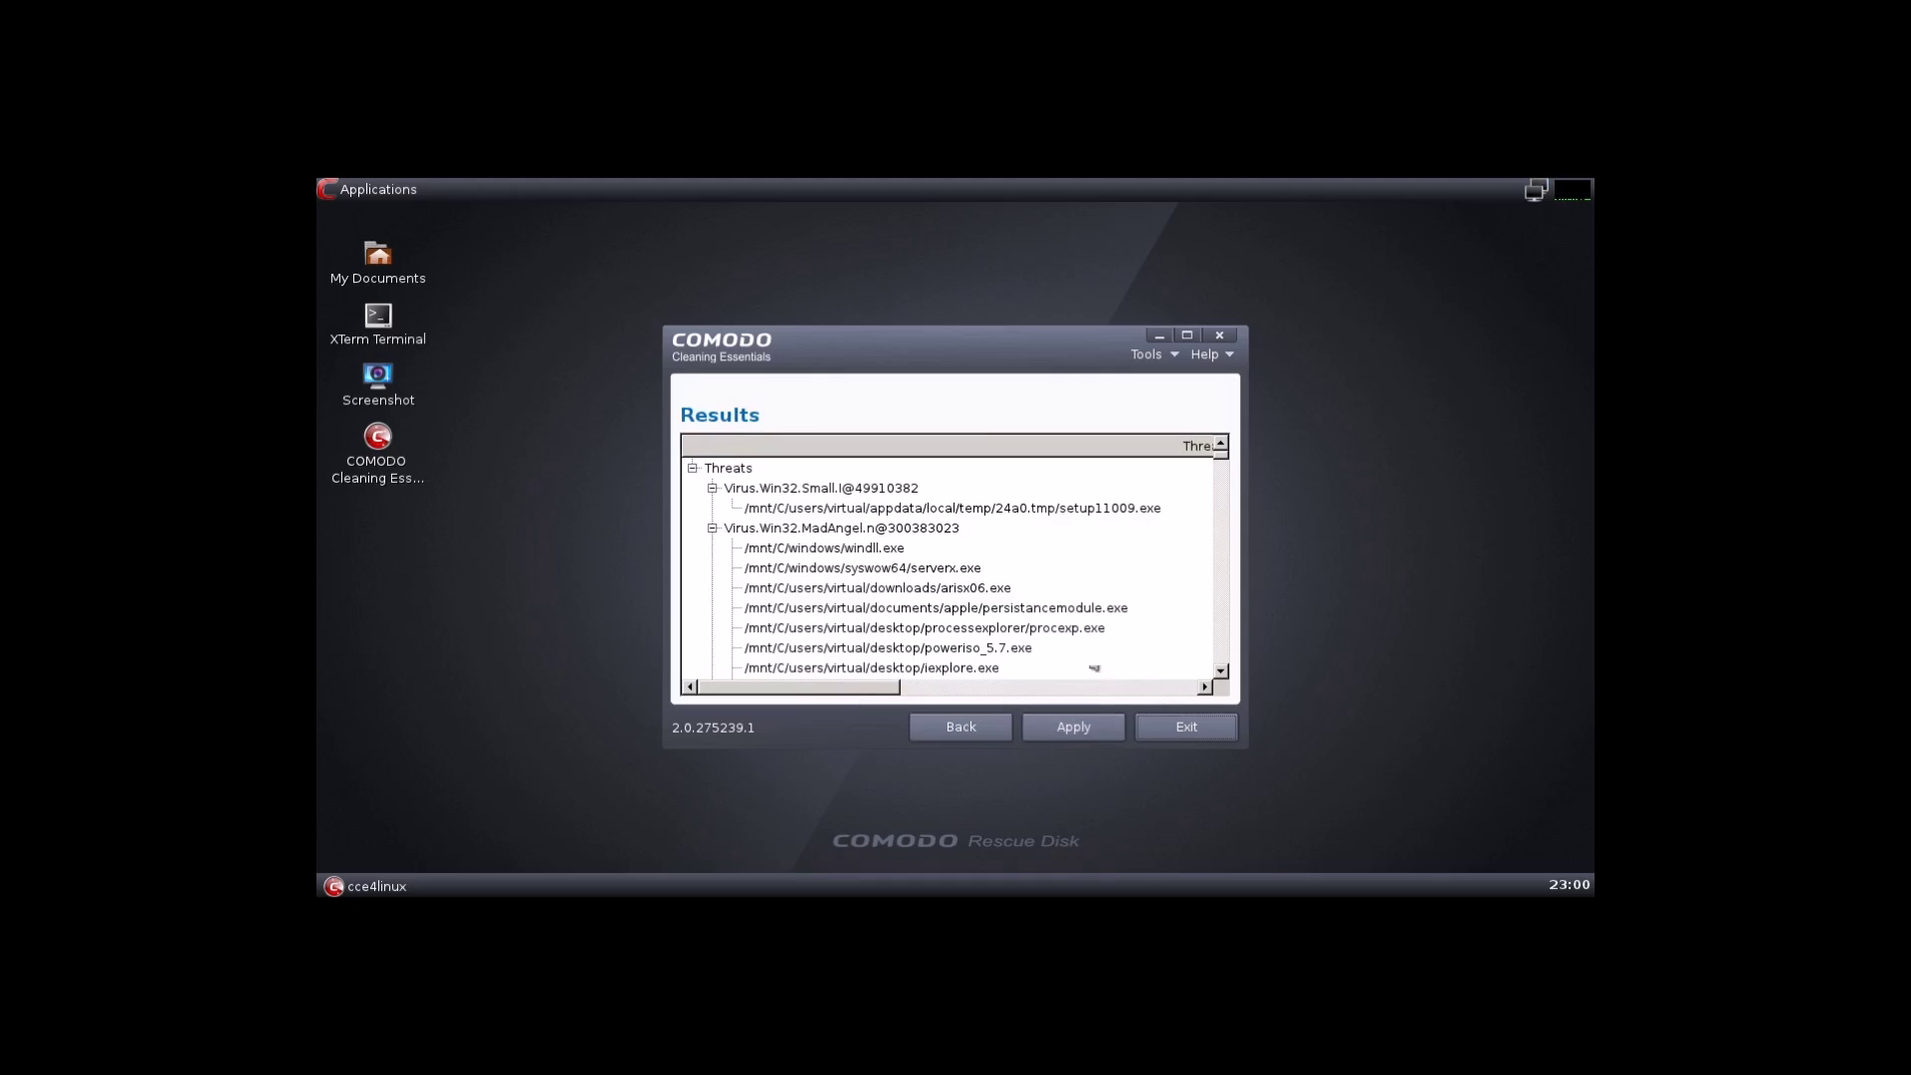
Step: Review the threat tree, selecting Virus.Win32.Small.I and Virus.Win32.MadAngel.n entries and their Clean operations
left_click_drag(814, 693, 1139, 680)
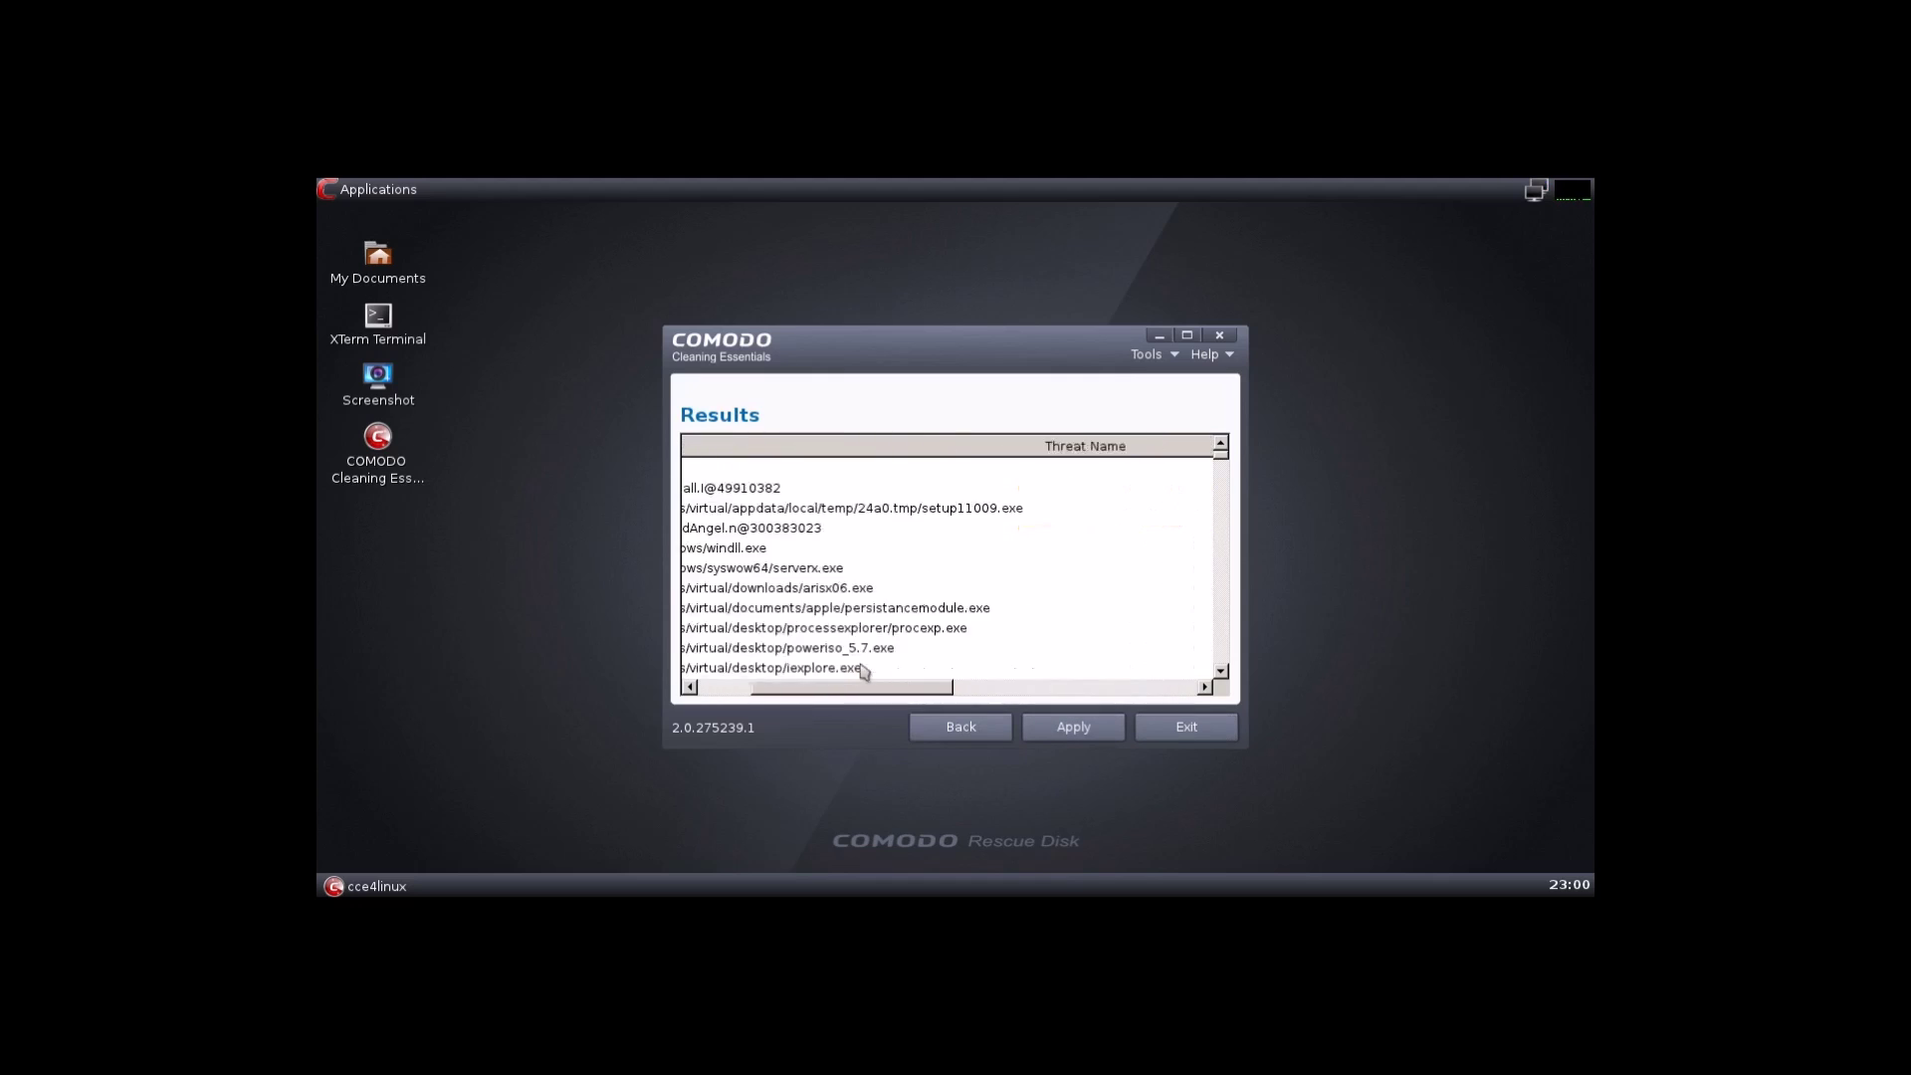
scroll(864, 671, "left", 3)
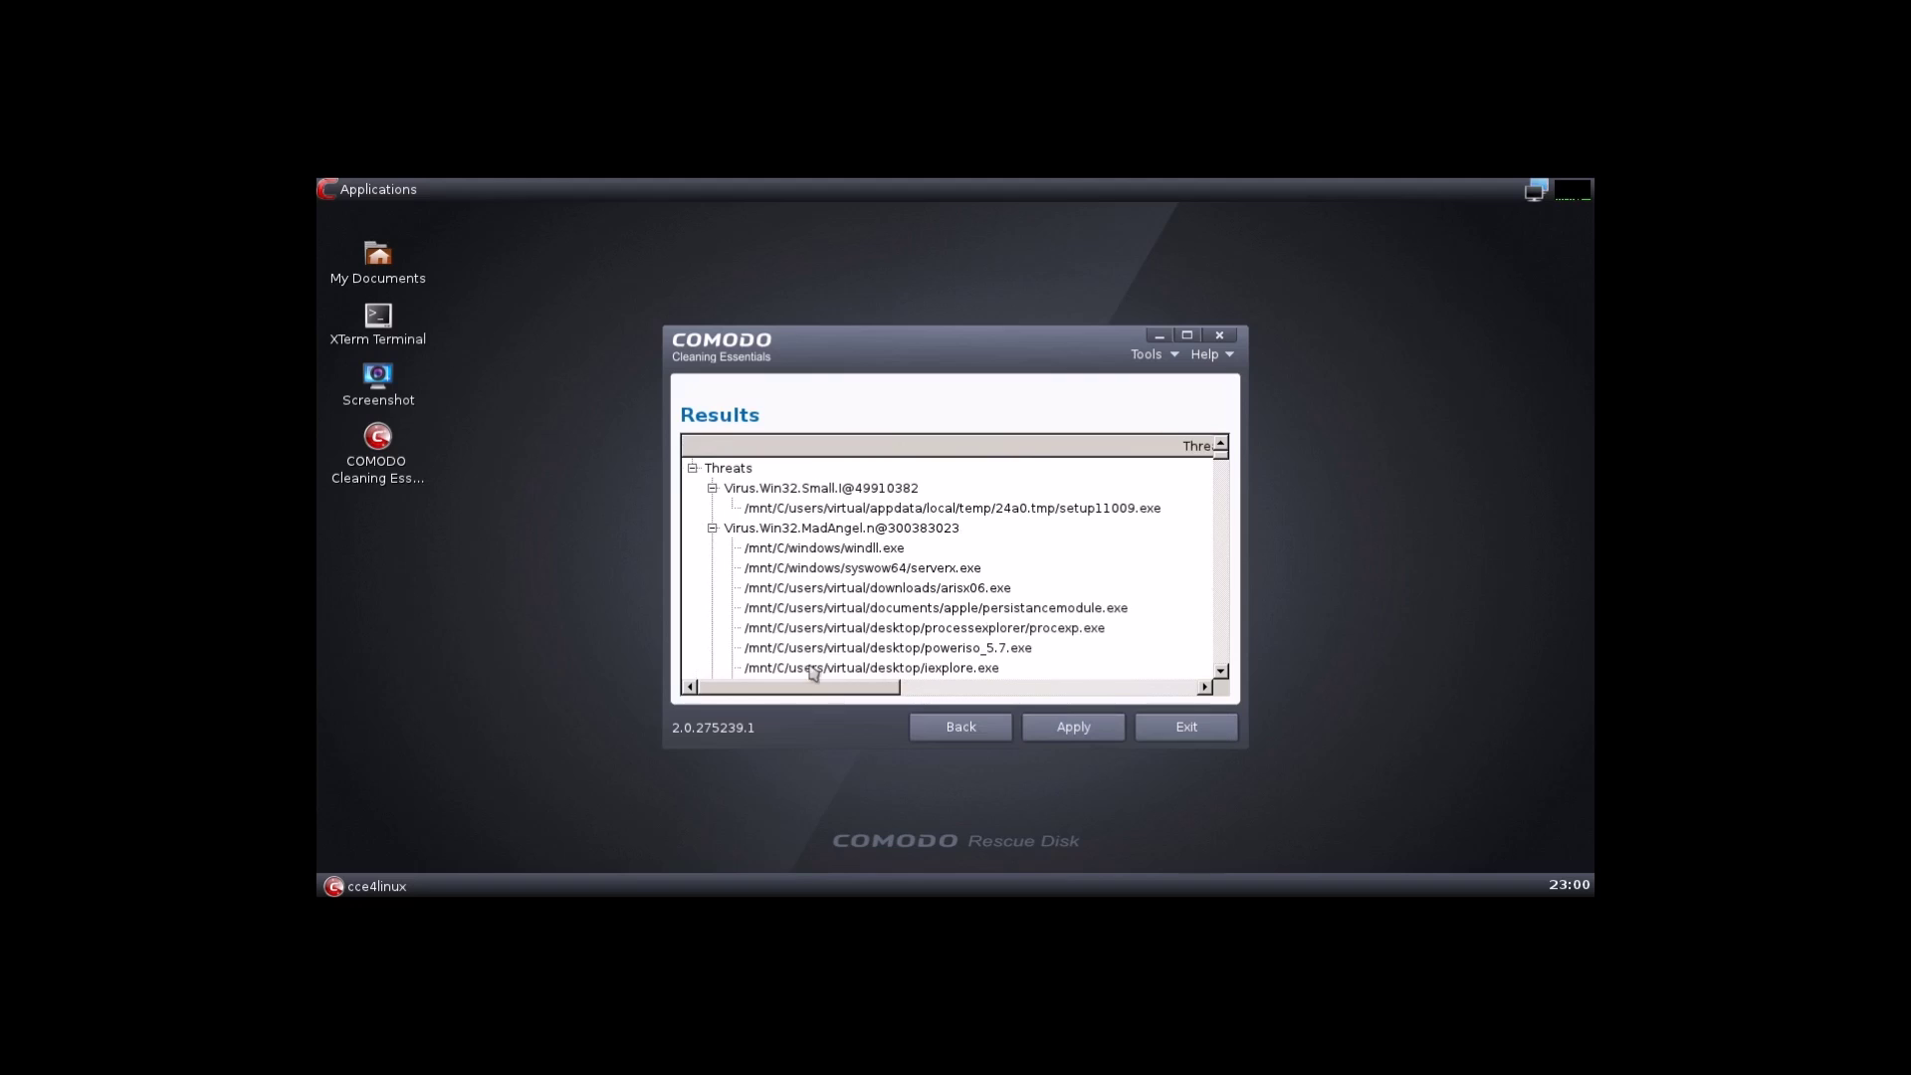
left_click(829, 498)
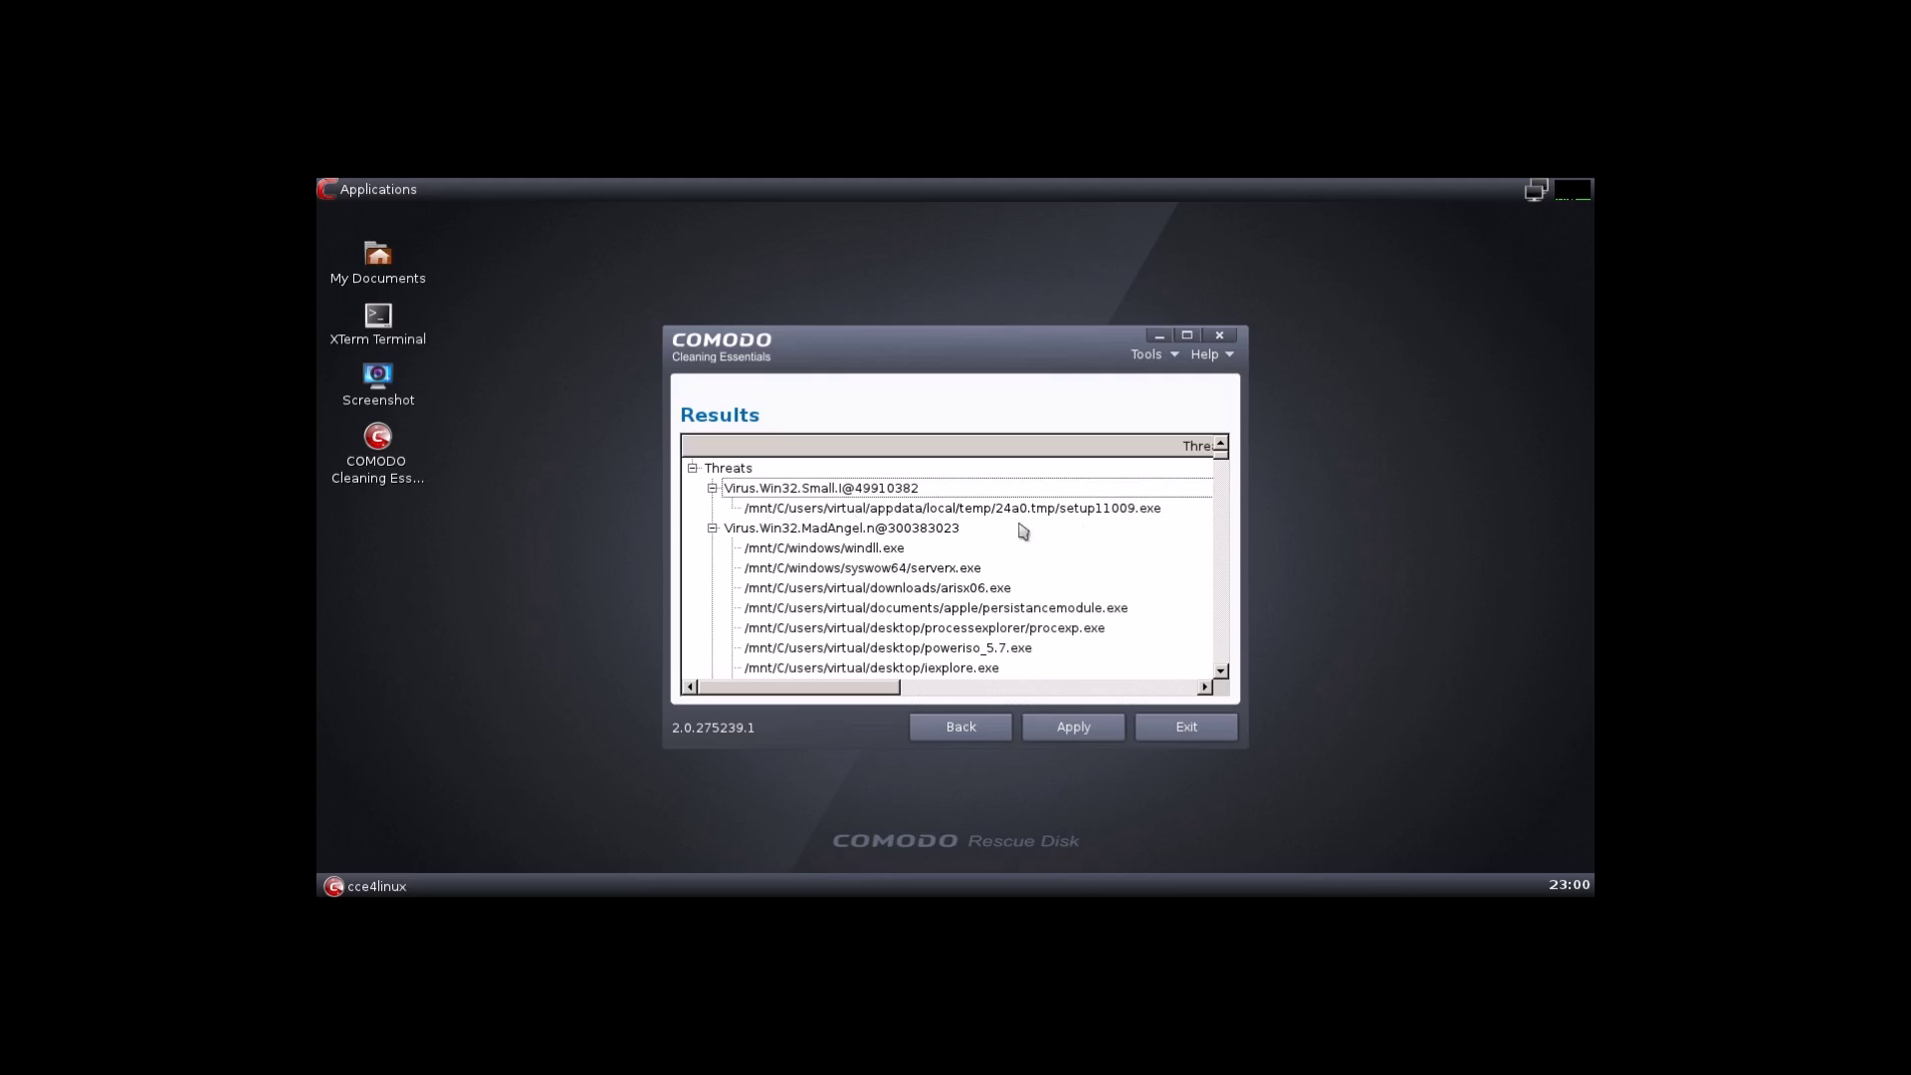
scroll(880, 543, "down", 5)
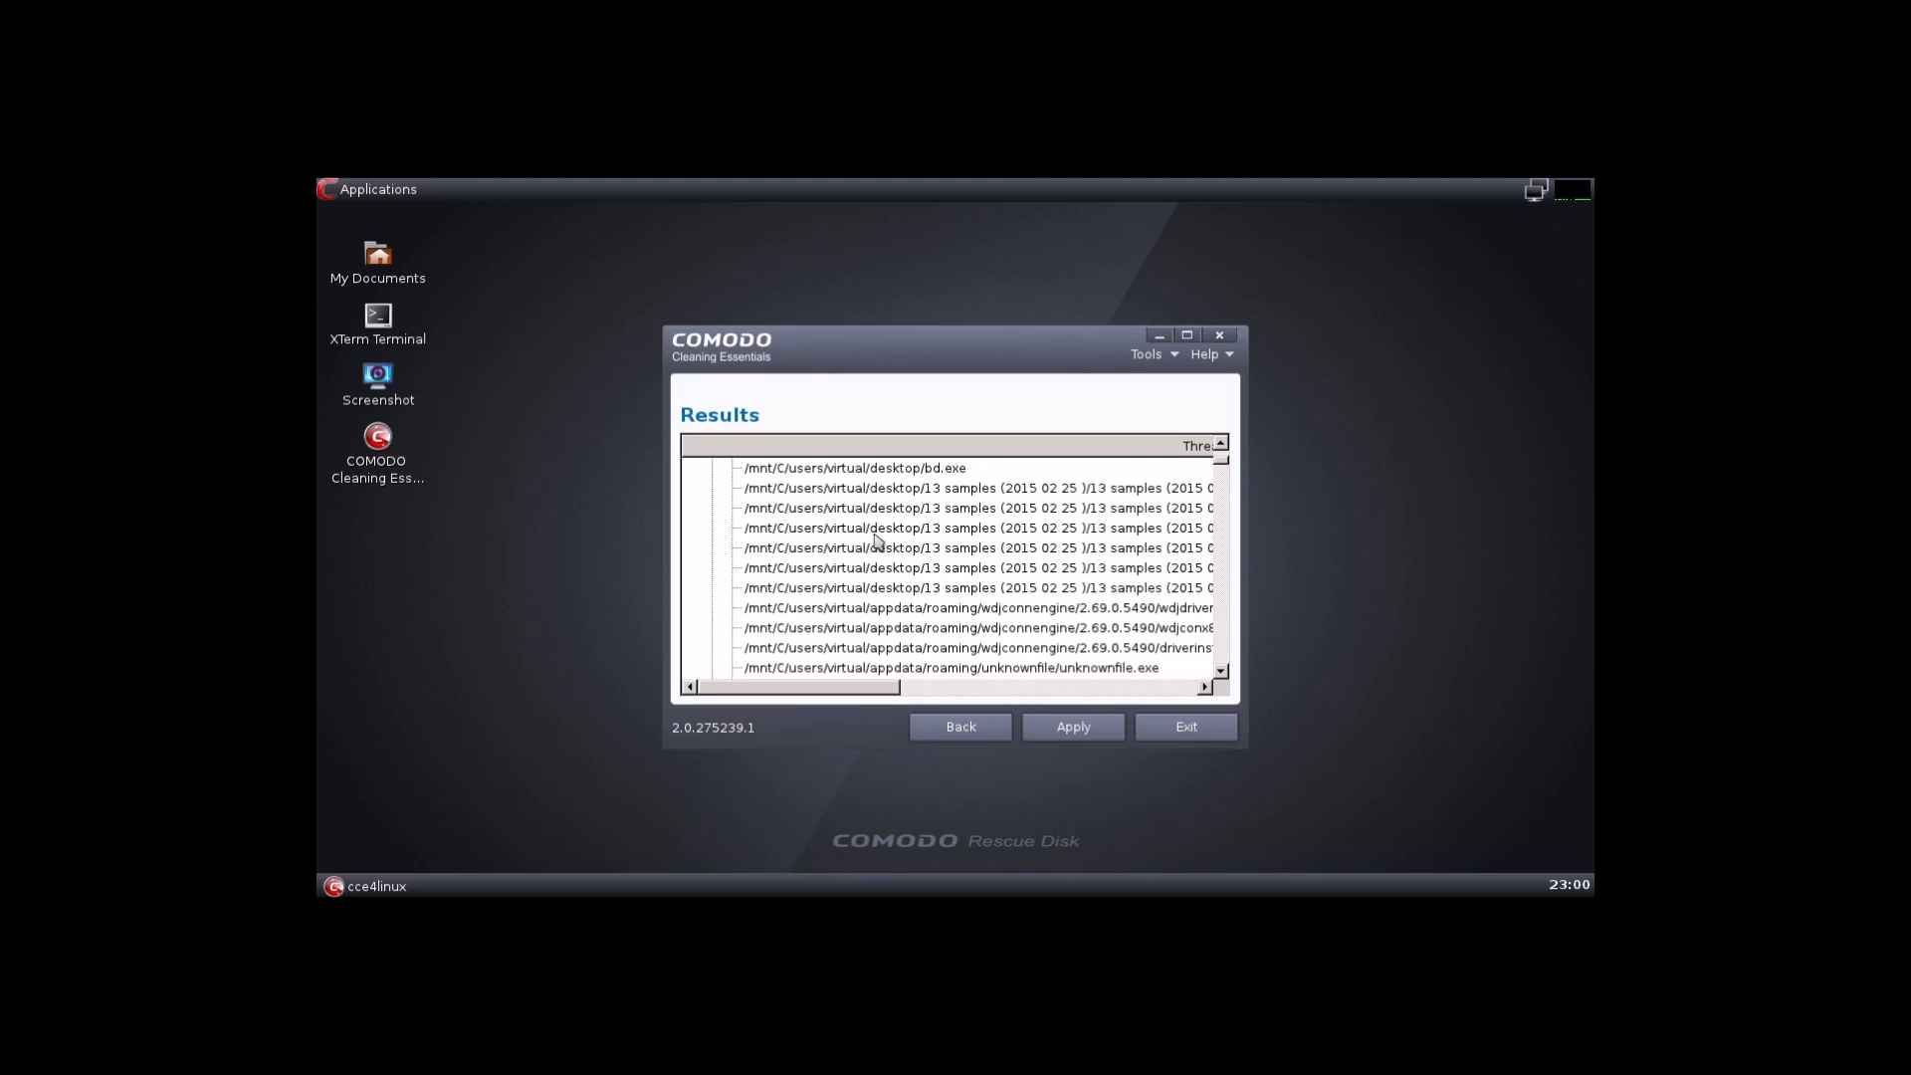
scroll(880, 543, "down", 15)
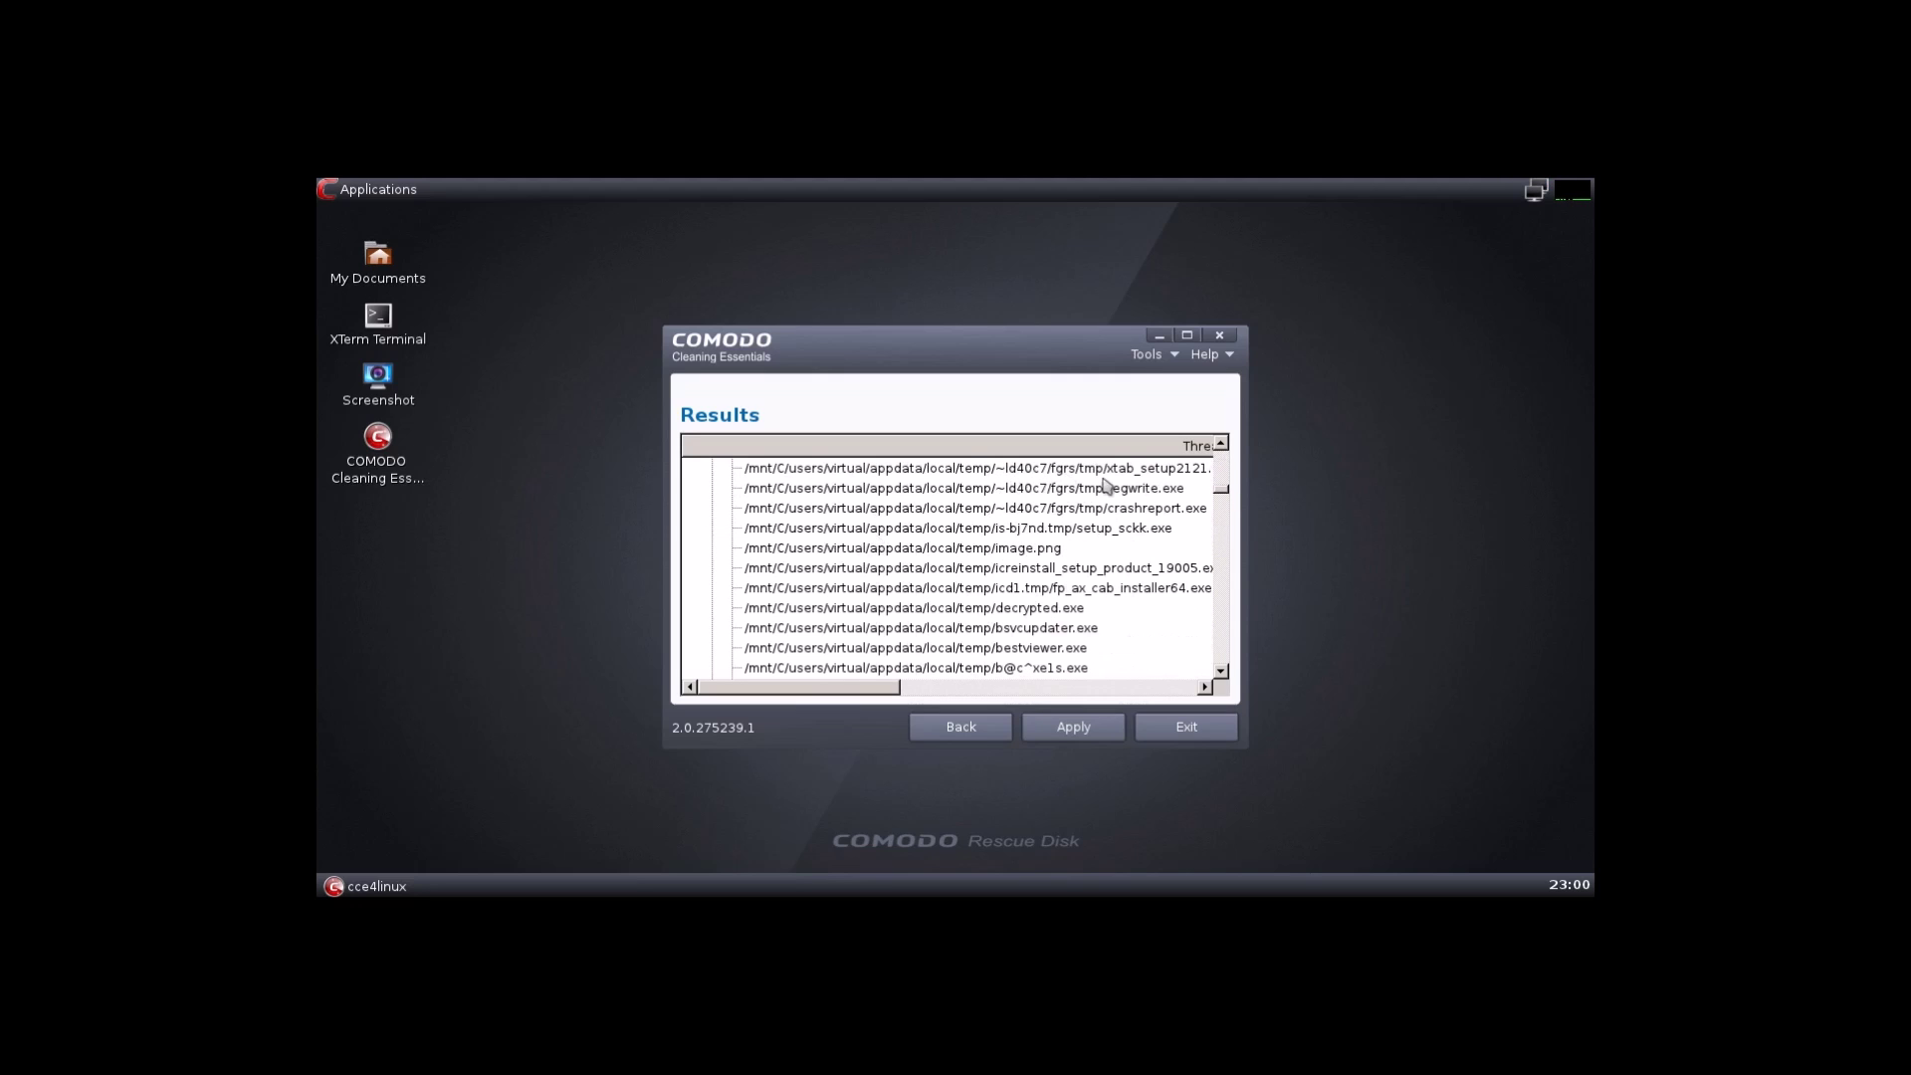
mouse_move(1221, 488)
left_mouse_down()
mouse_move(1232, 664)
mouse_move(1240, 458)
left_mouse_up()
left_click(836, 529)
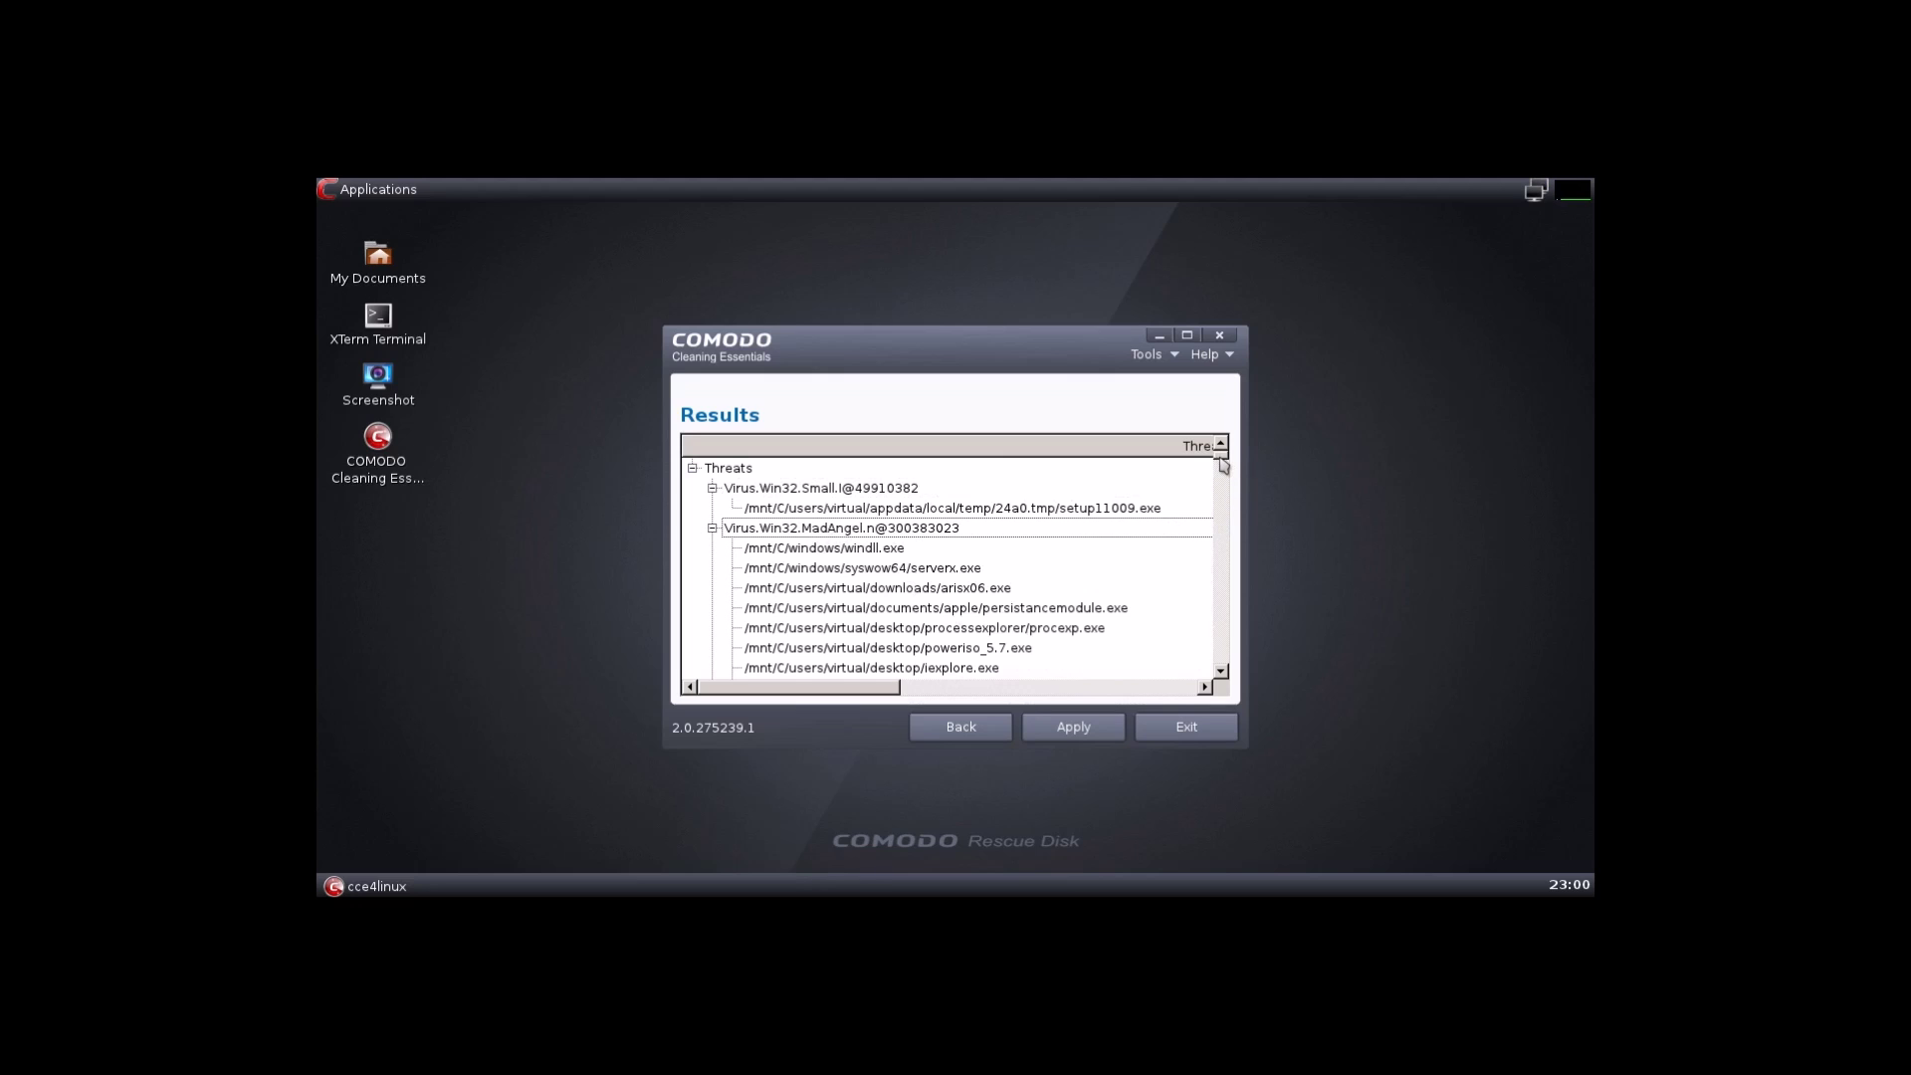
left_click_drag(1223, 465, 1243, 672)
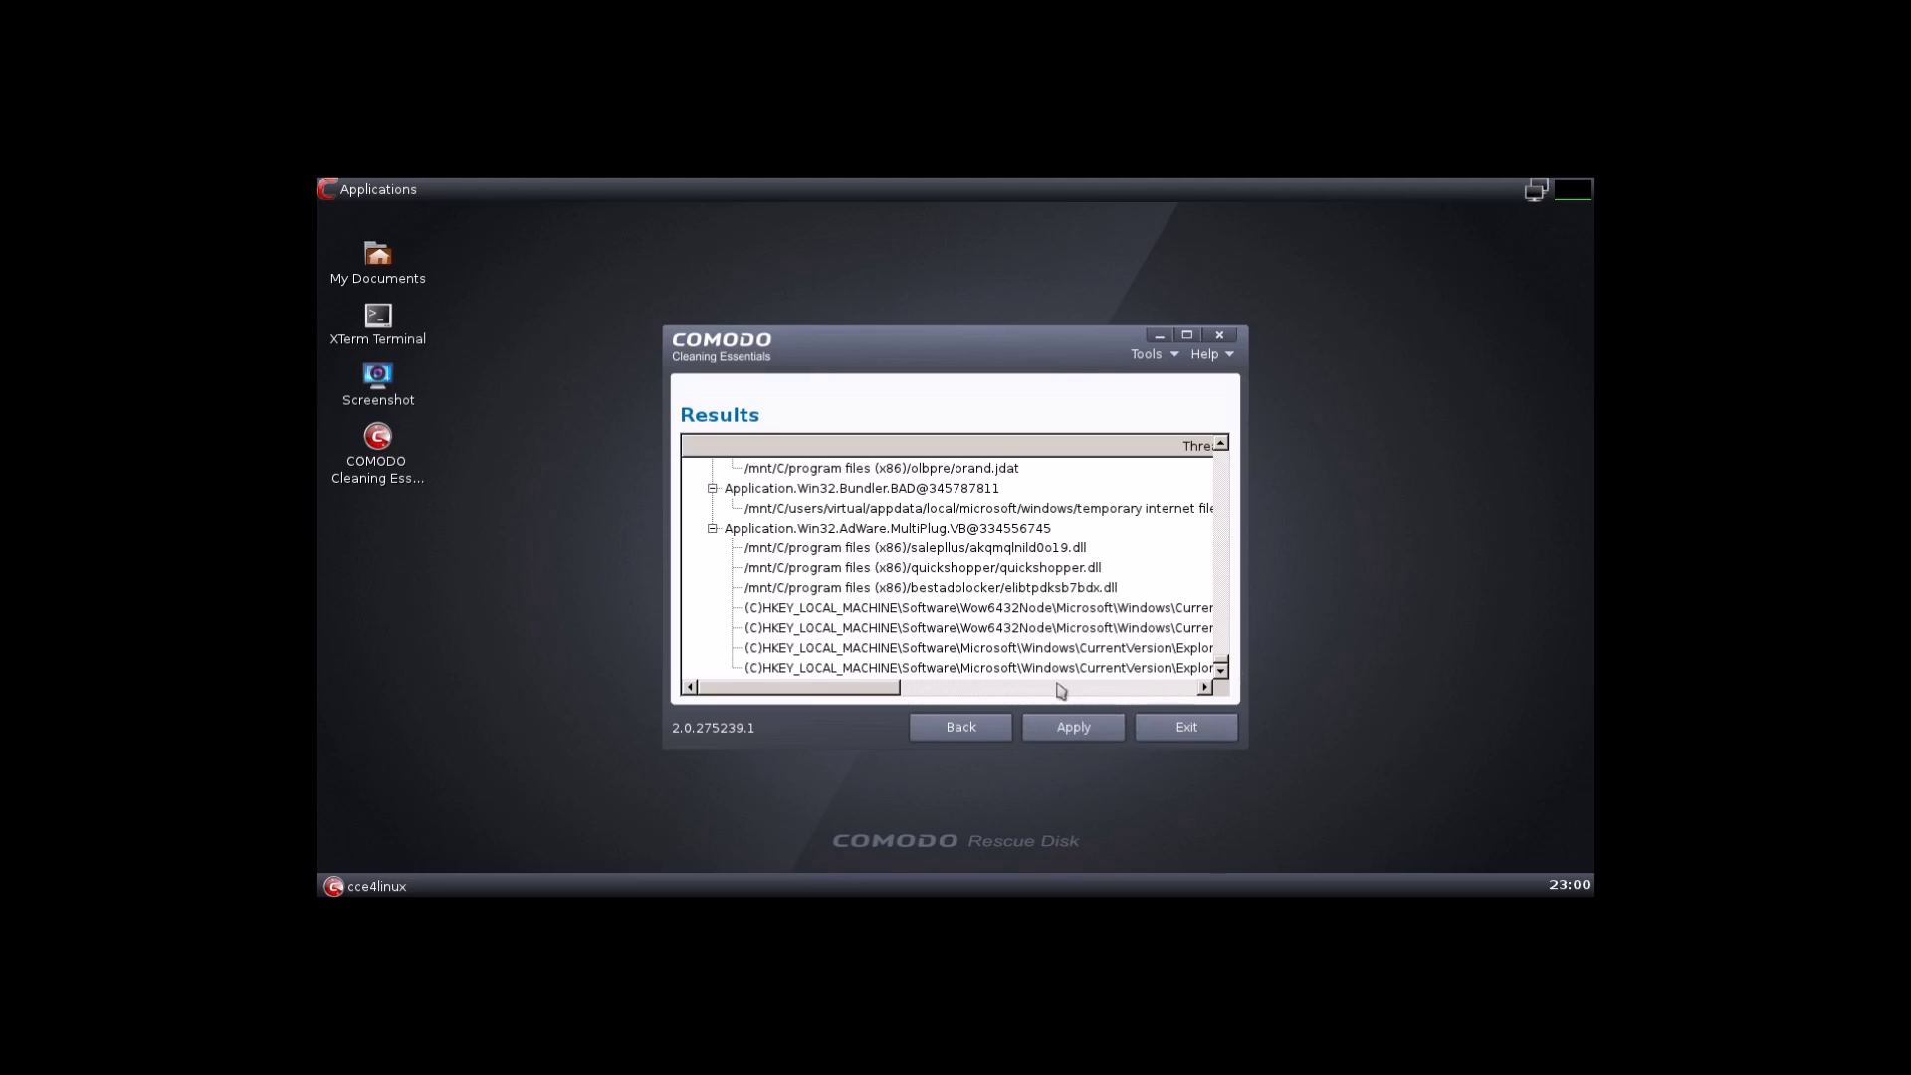
left_click_drag(870, 691, 1224, 450)
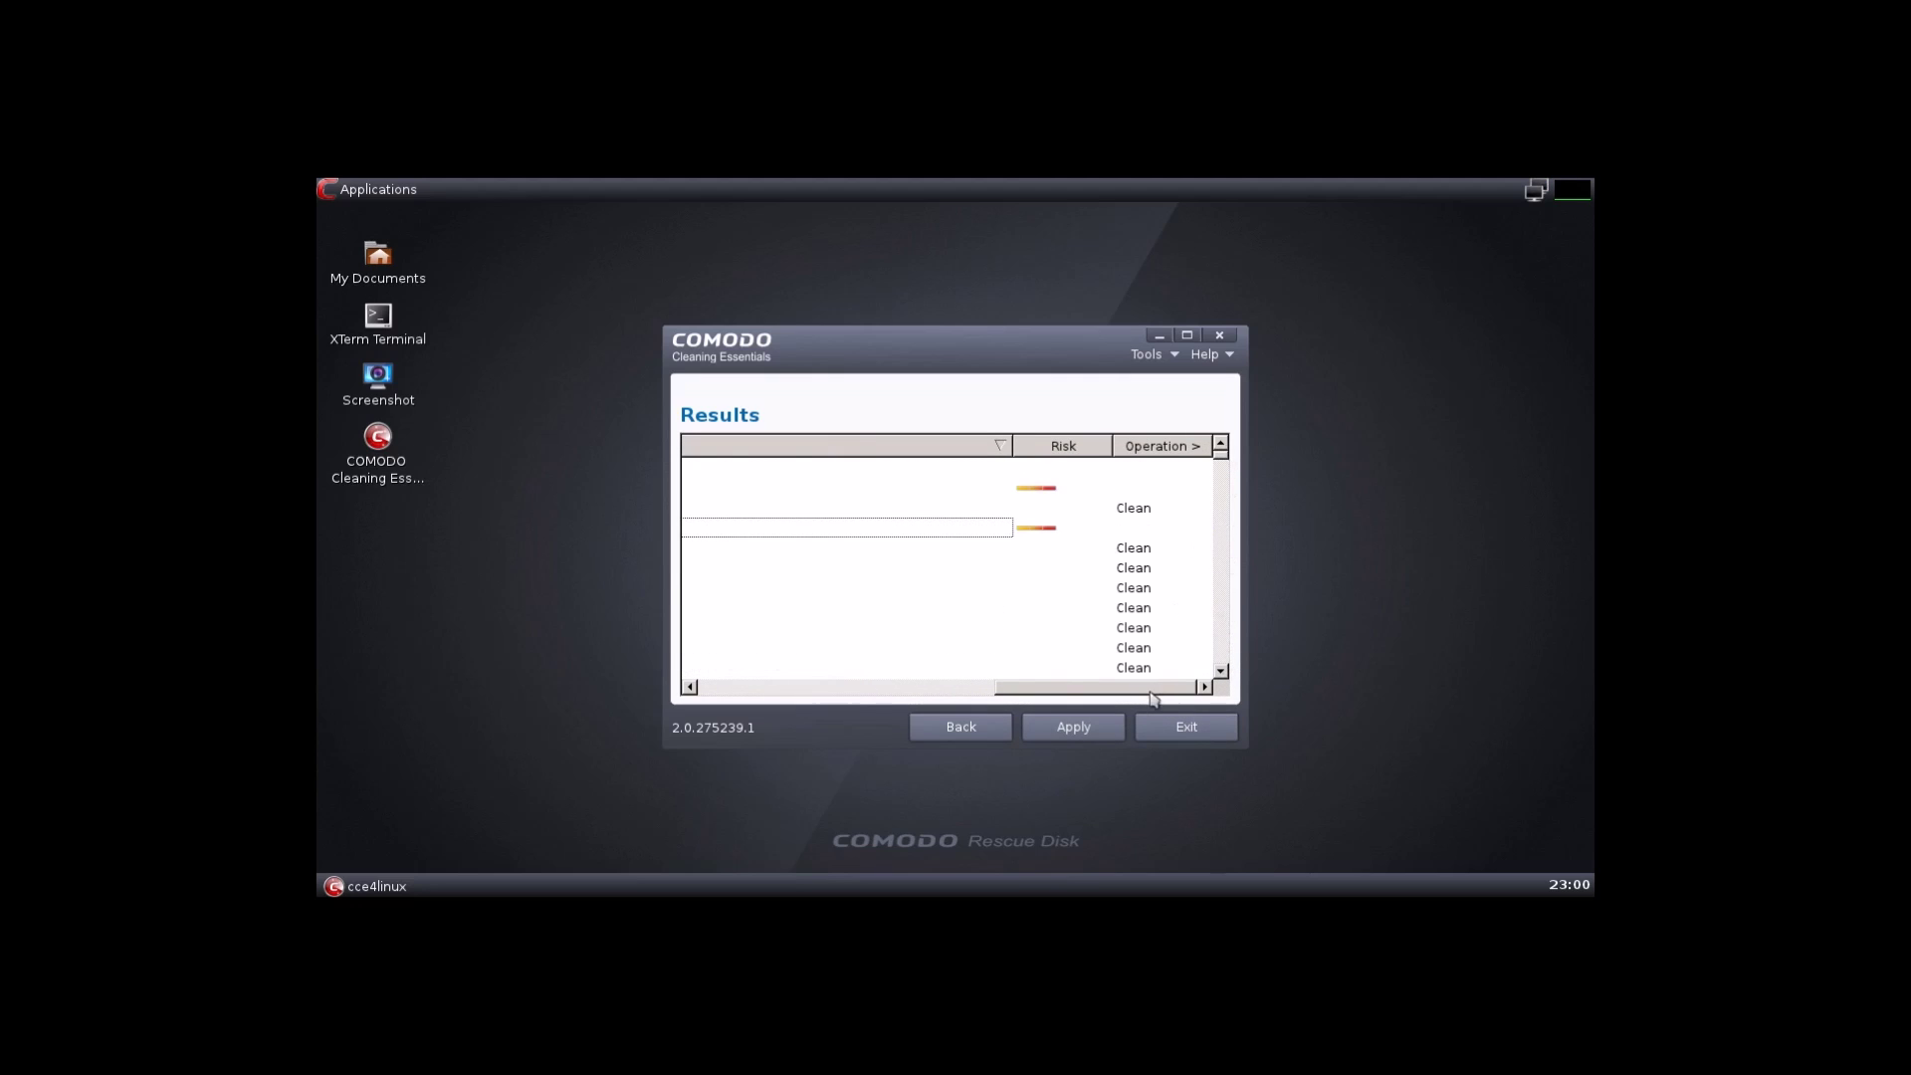
left_click_drag(1152, 690, 813, 691)
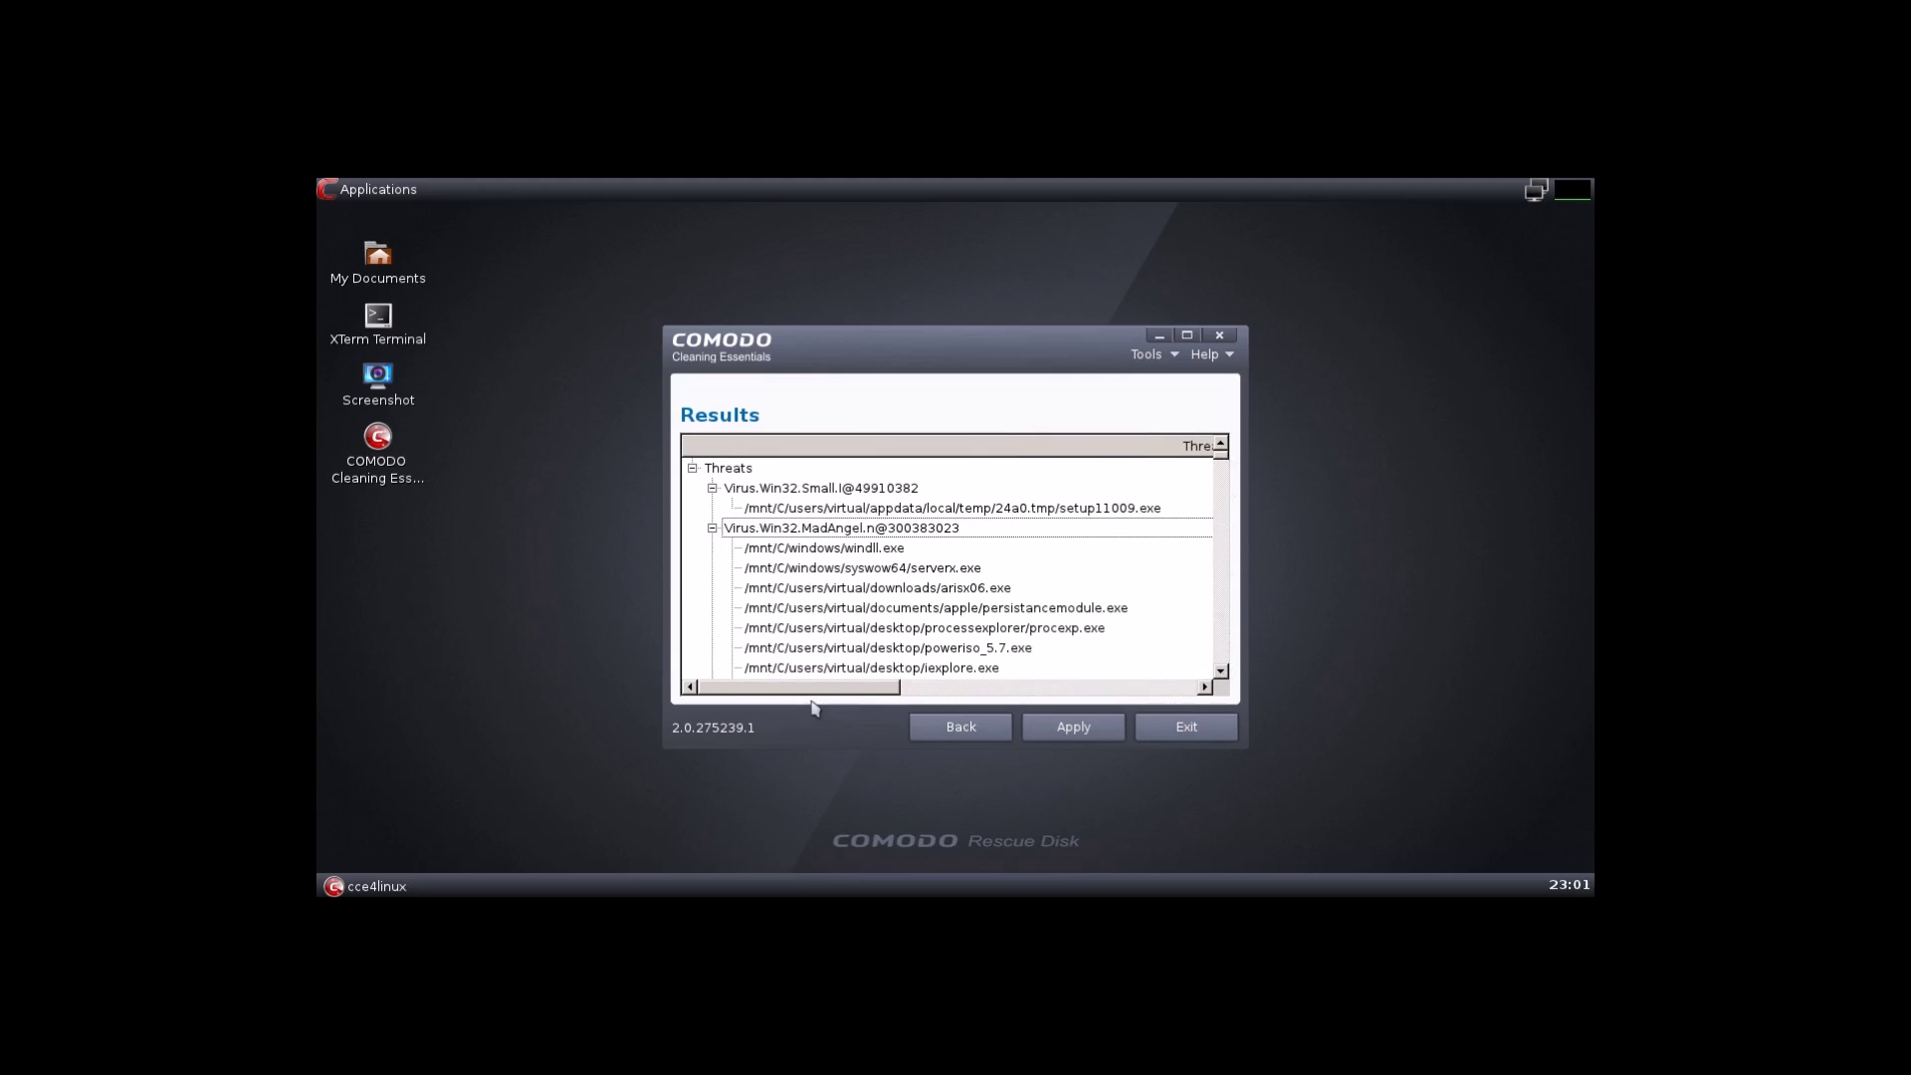
Step: Apply Clean to all detected threats, check the Clean/Ok results, and exit the Results window
left_click(1047, 735)
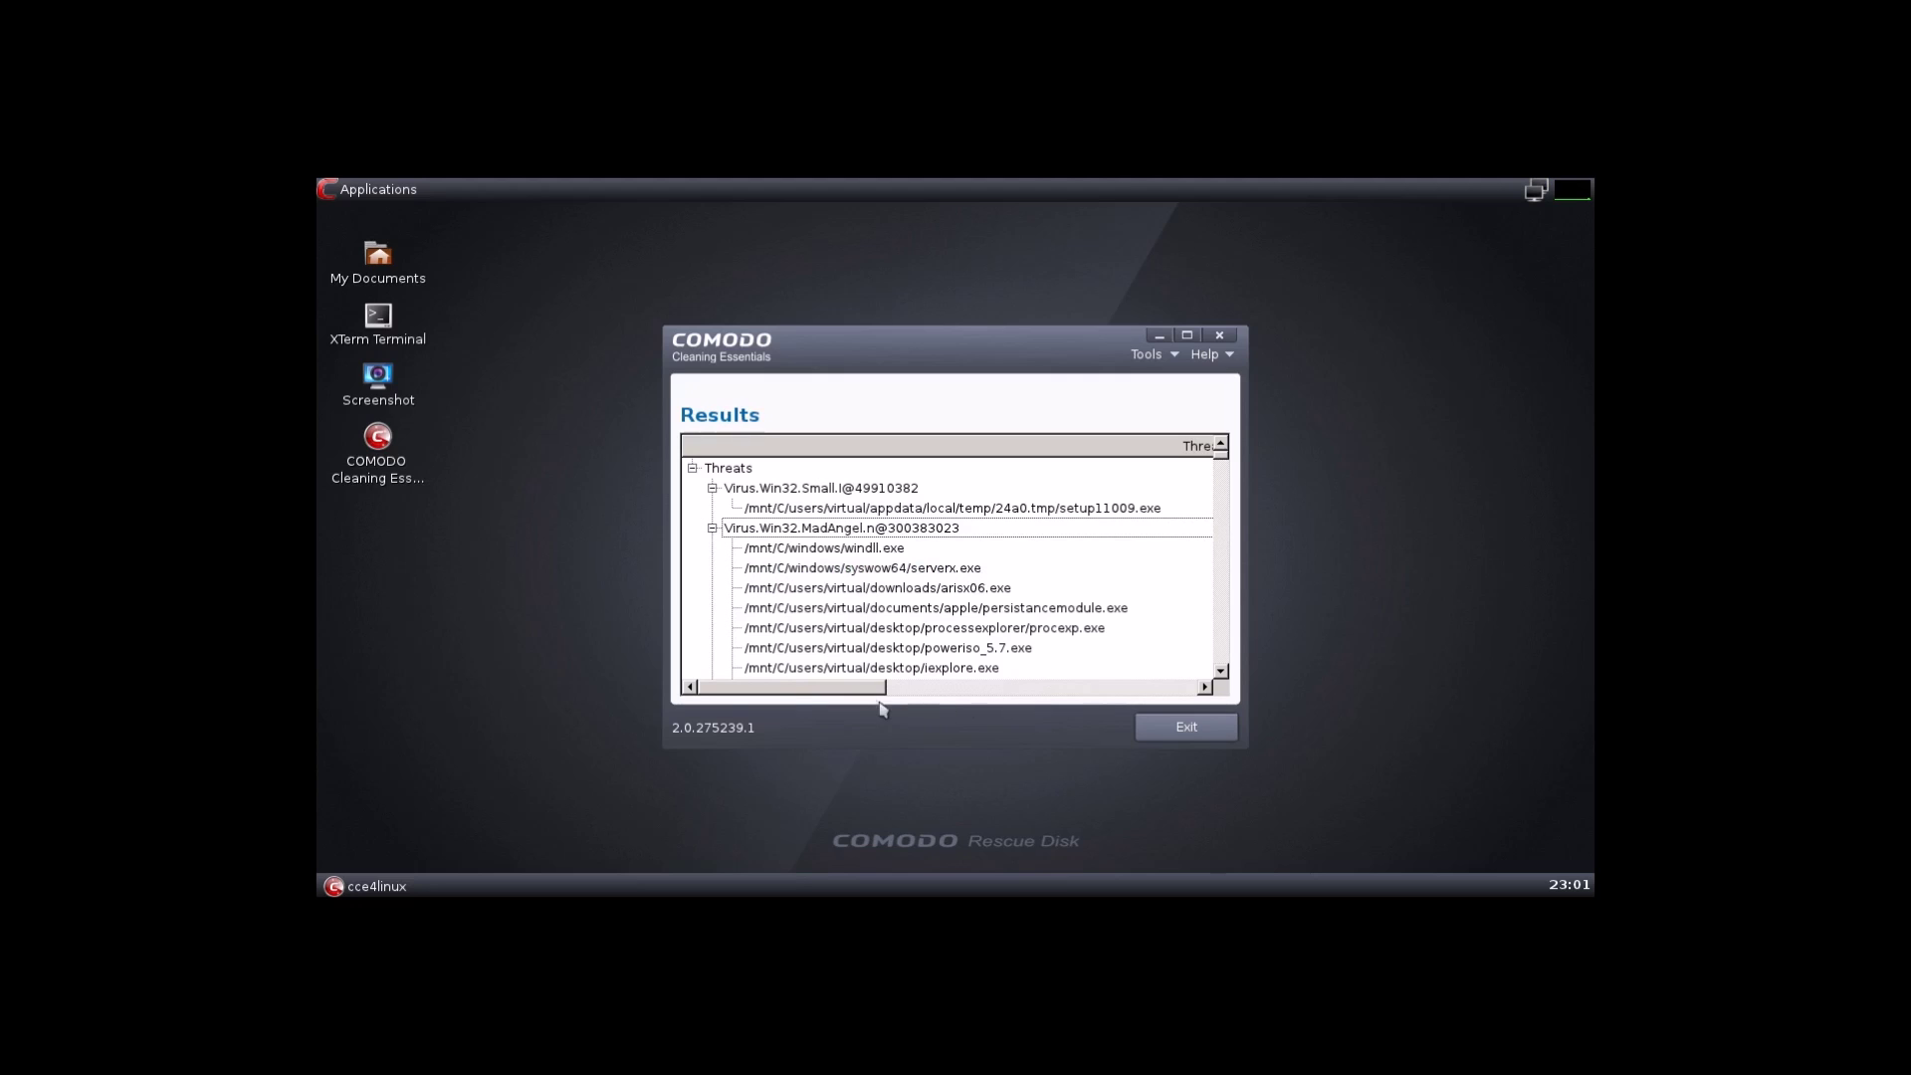
left_click_drag(876, 689, 1204, 674)
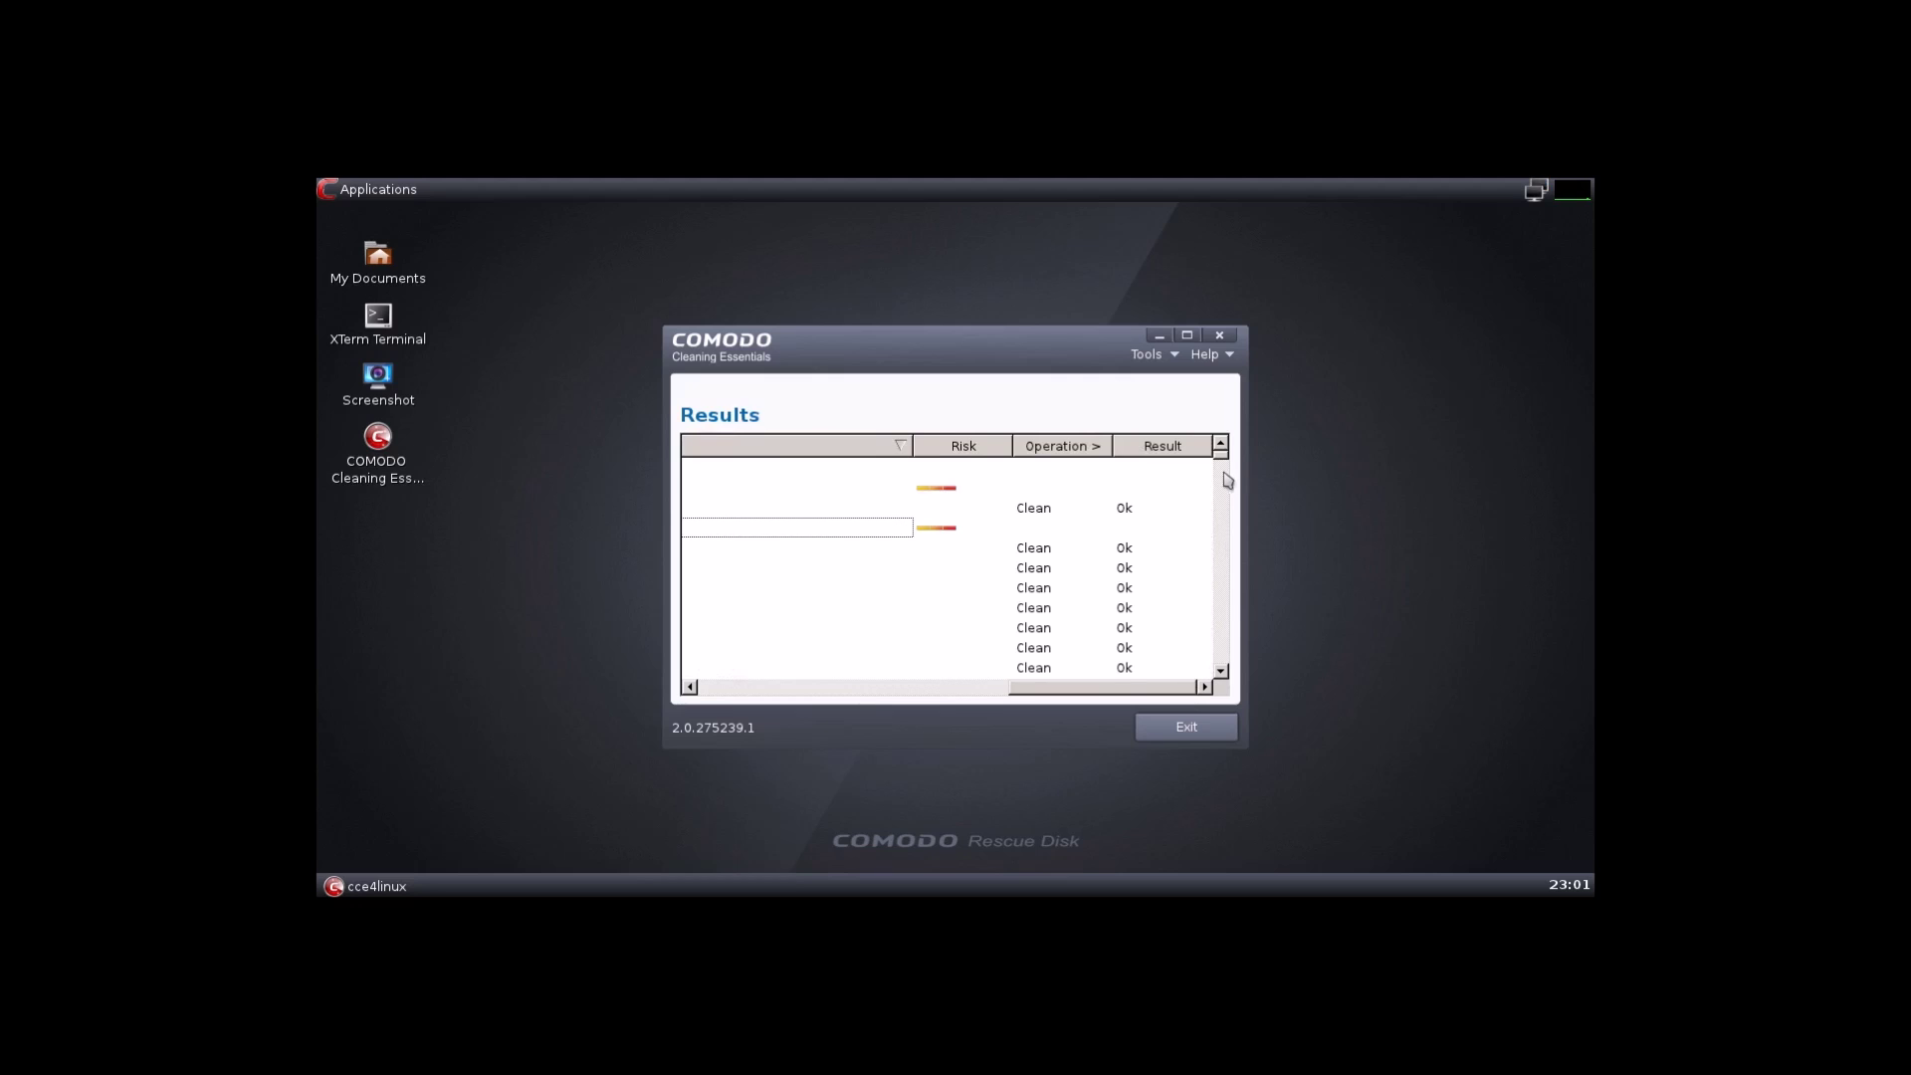
mouse_move(1224, 458)
left_mouse_down()
mouse_move(1227, 662)
mouse_move(1222, 456)
left_mouse_up()
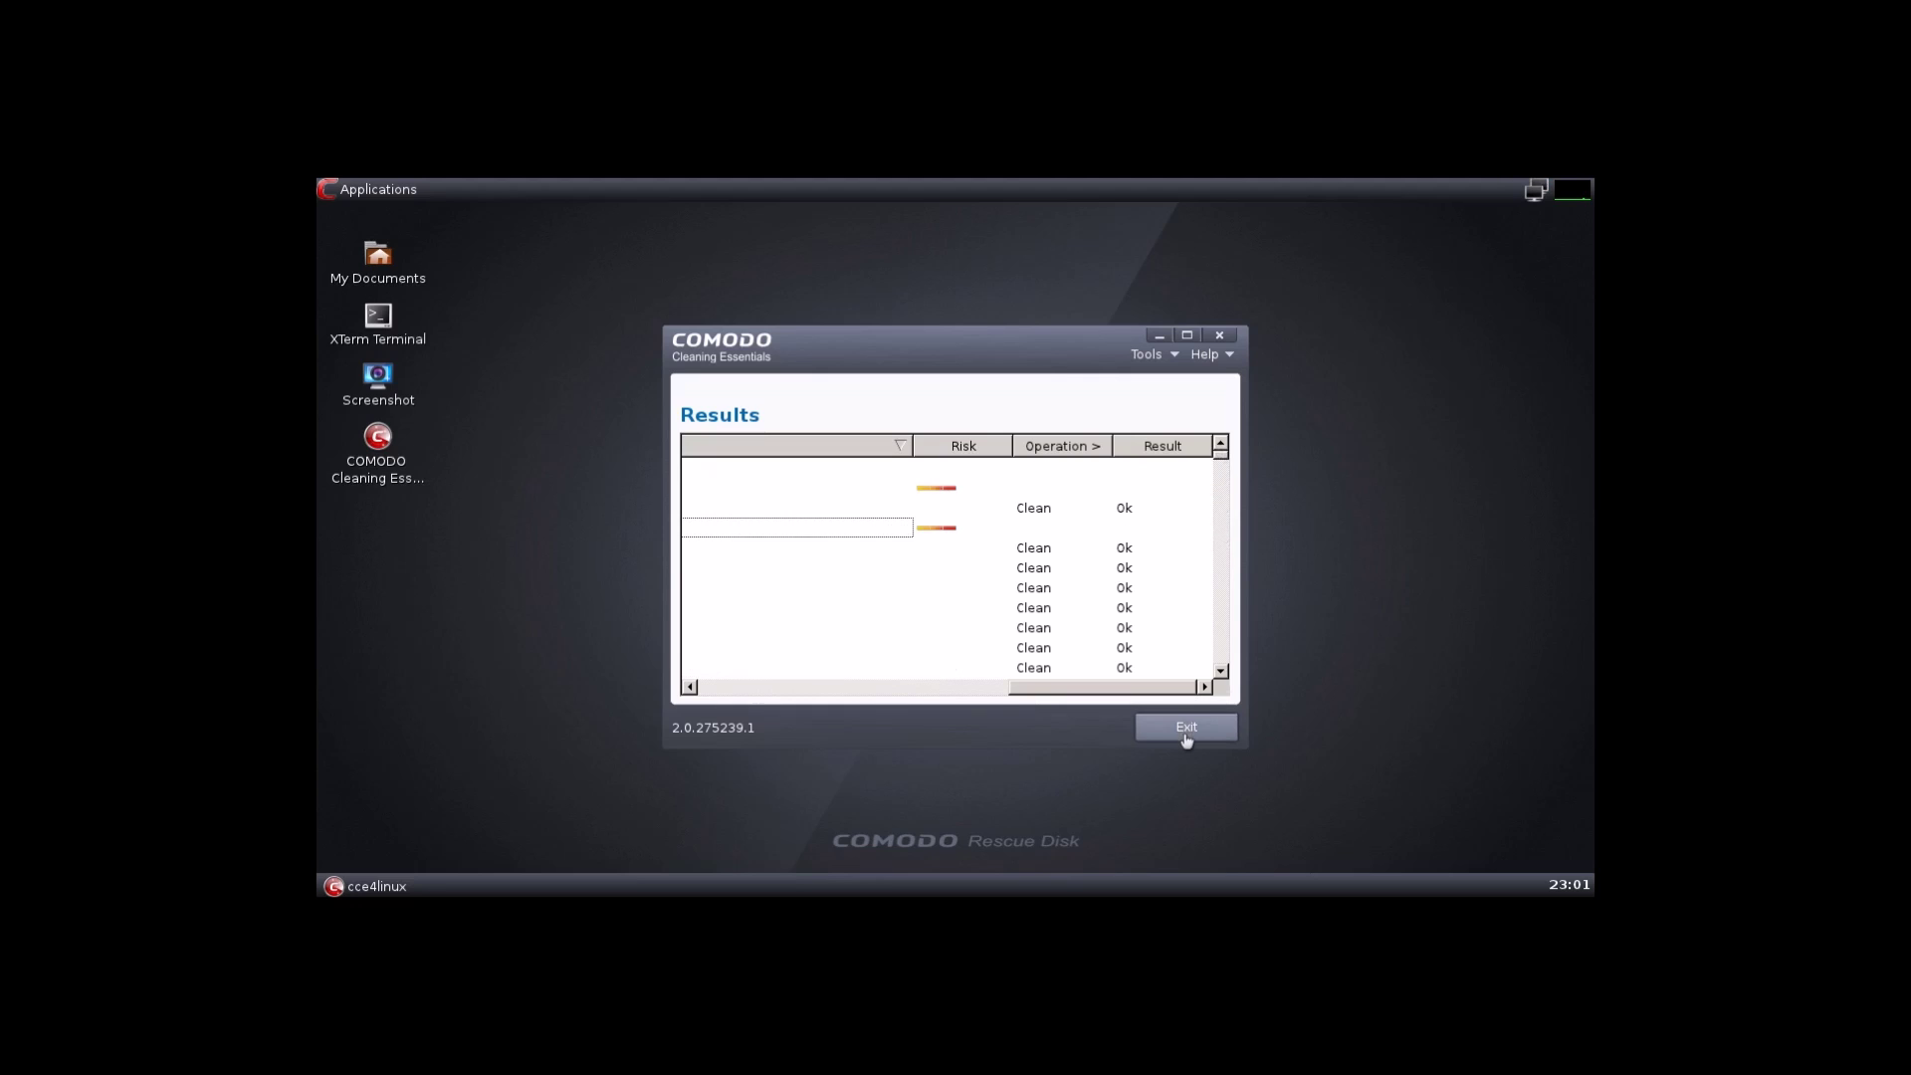
left_click(1185, 736)
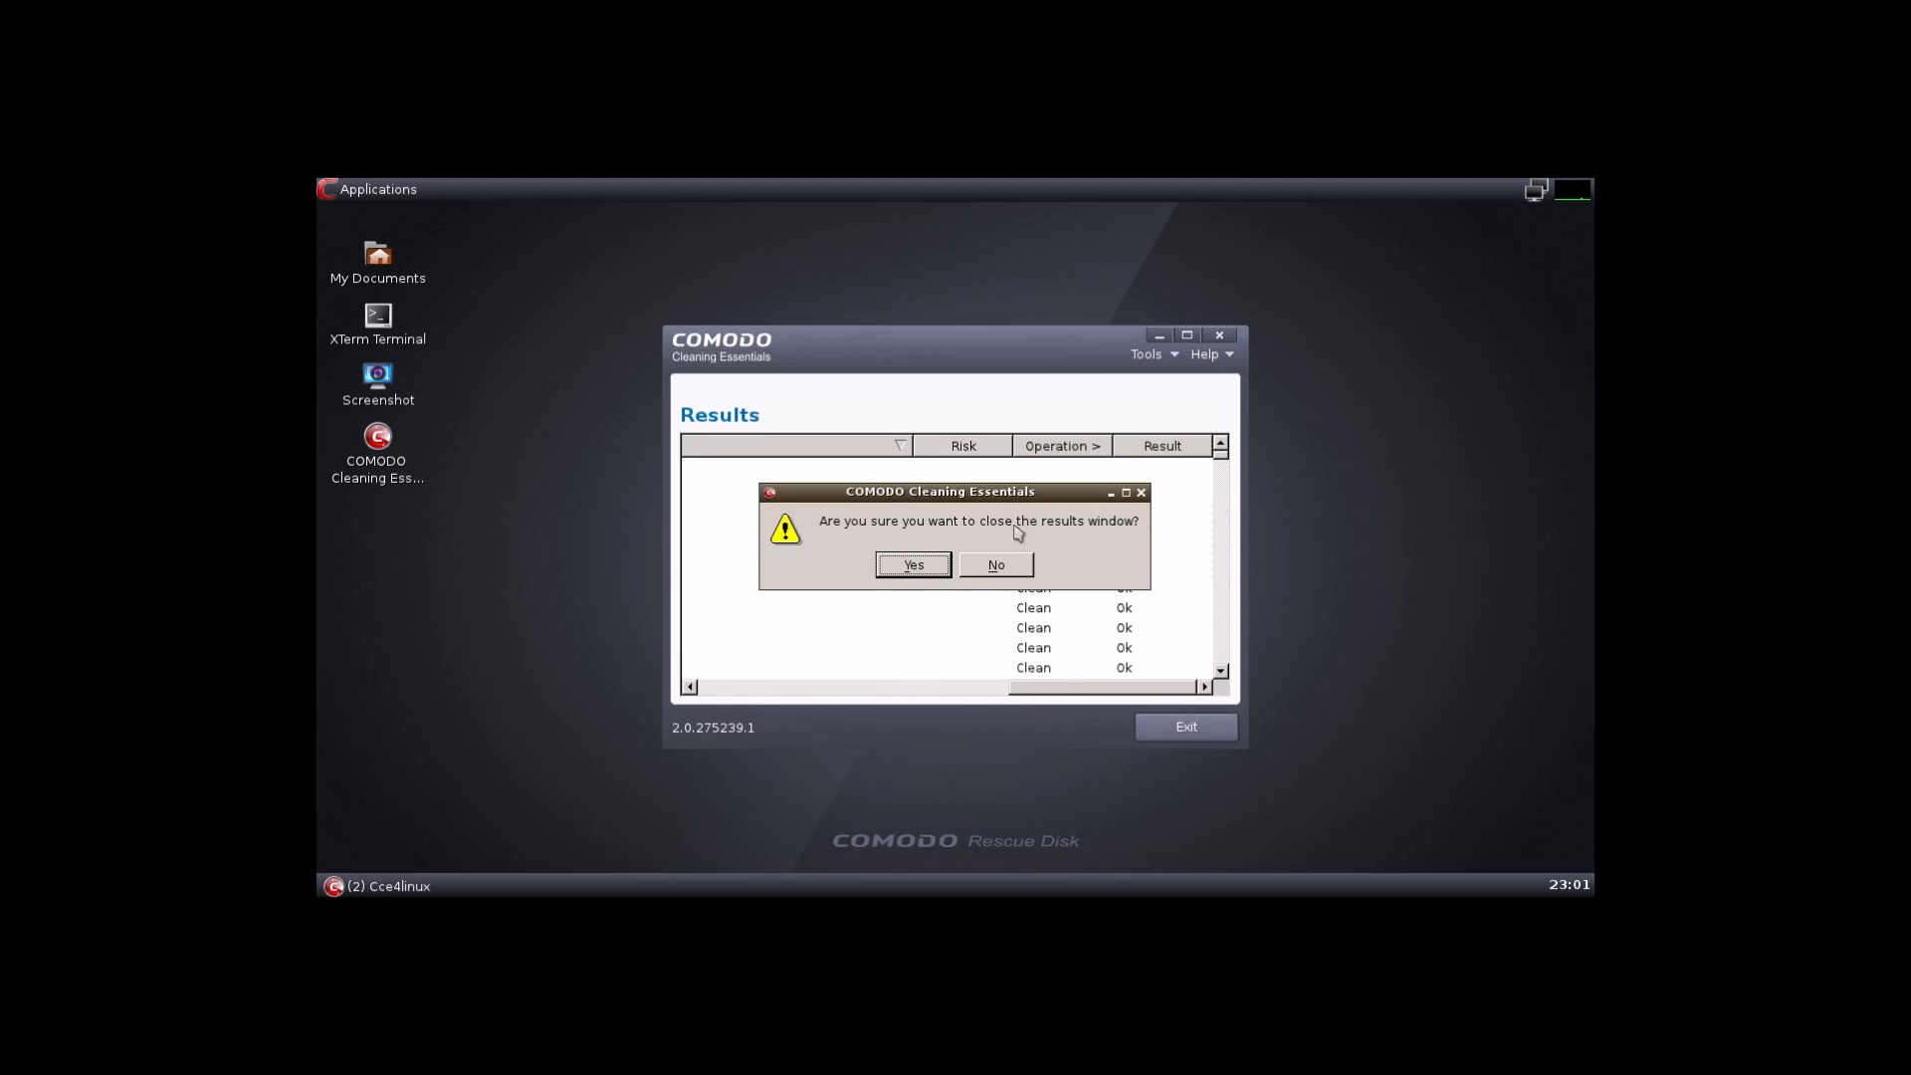
left_click(913, 565)
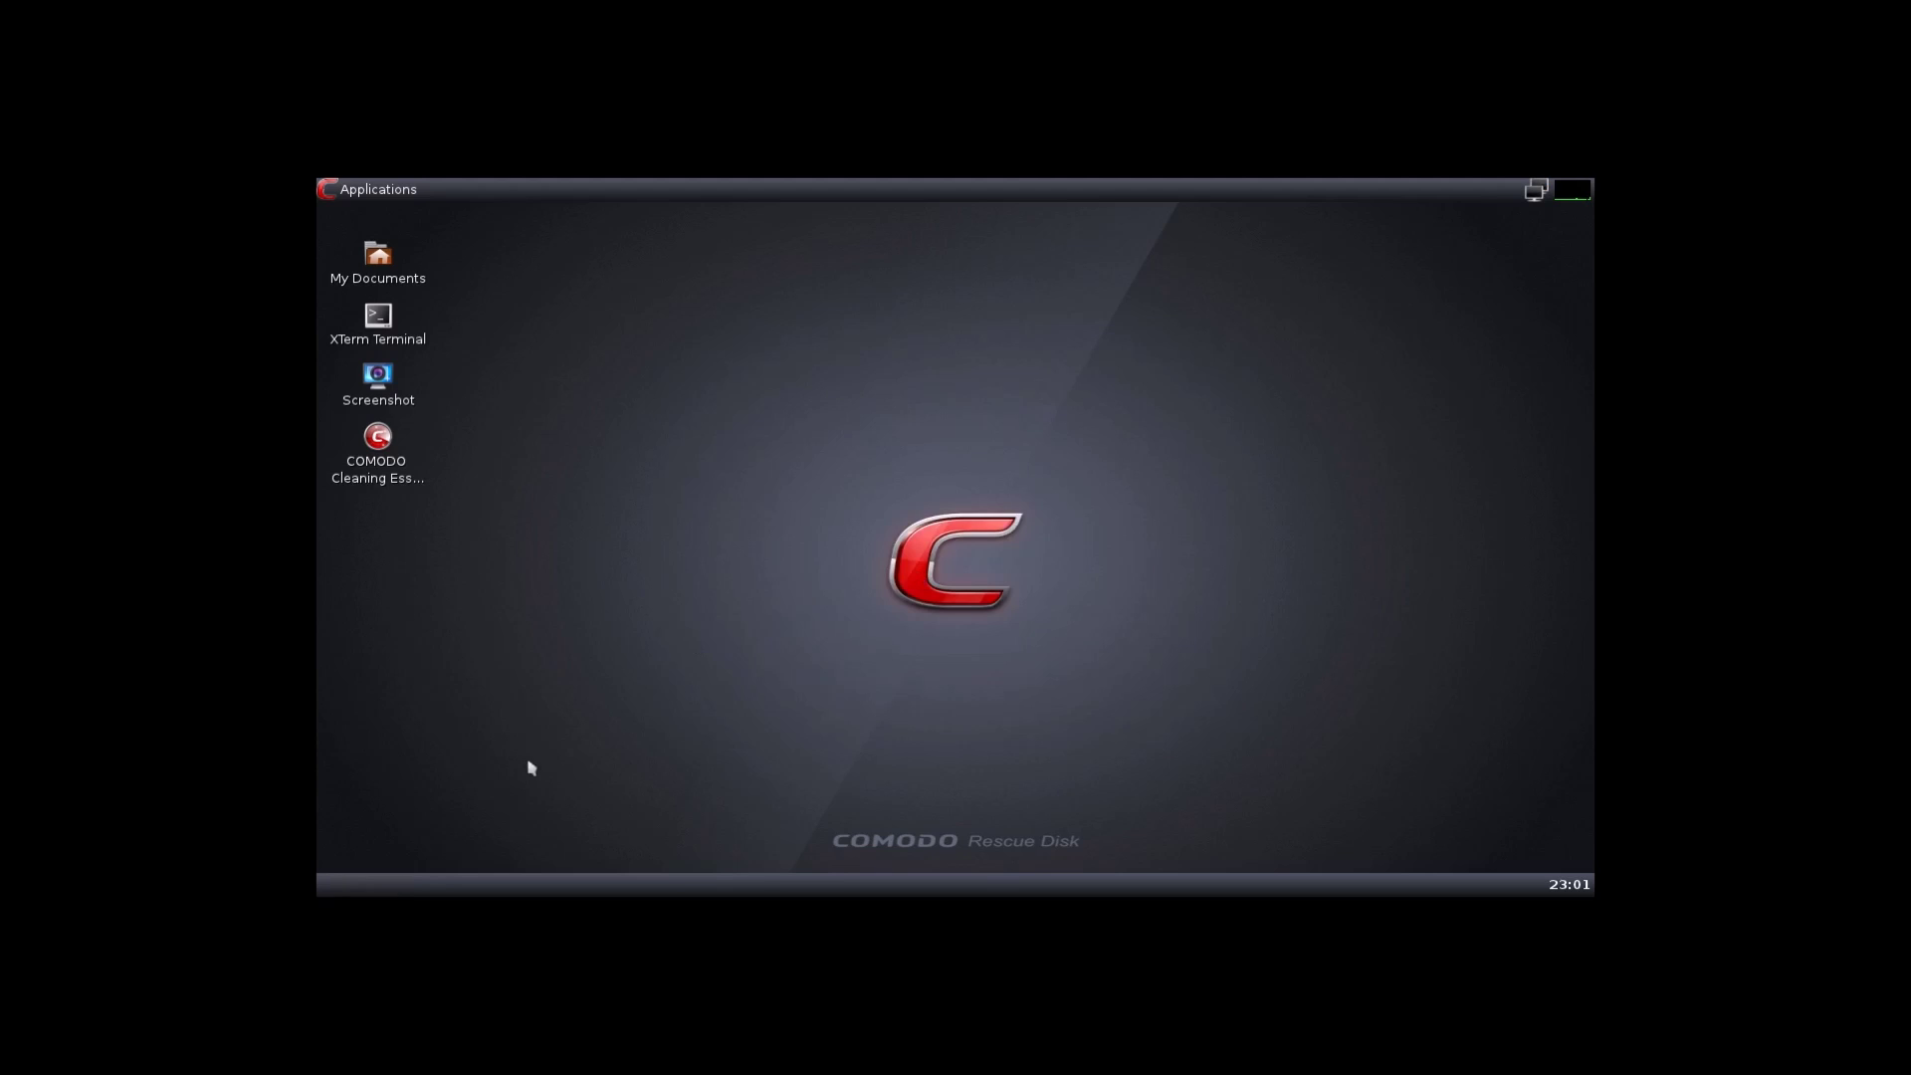
Step: Reboot the SliTaz rescue system via Applications > Logout, then release input from the VM
left_click(329, 192)
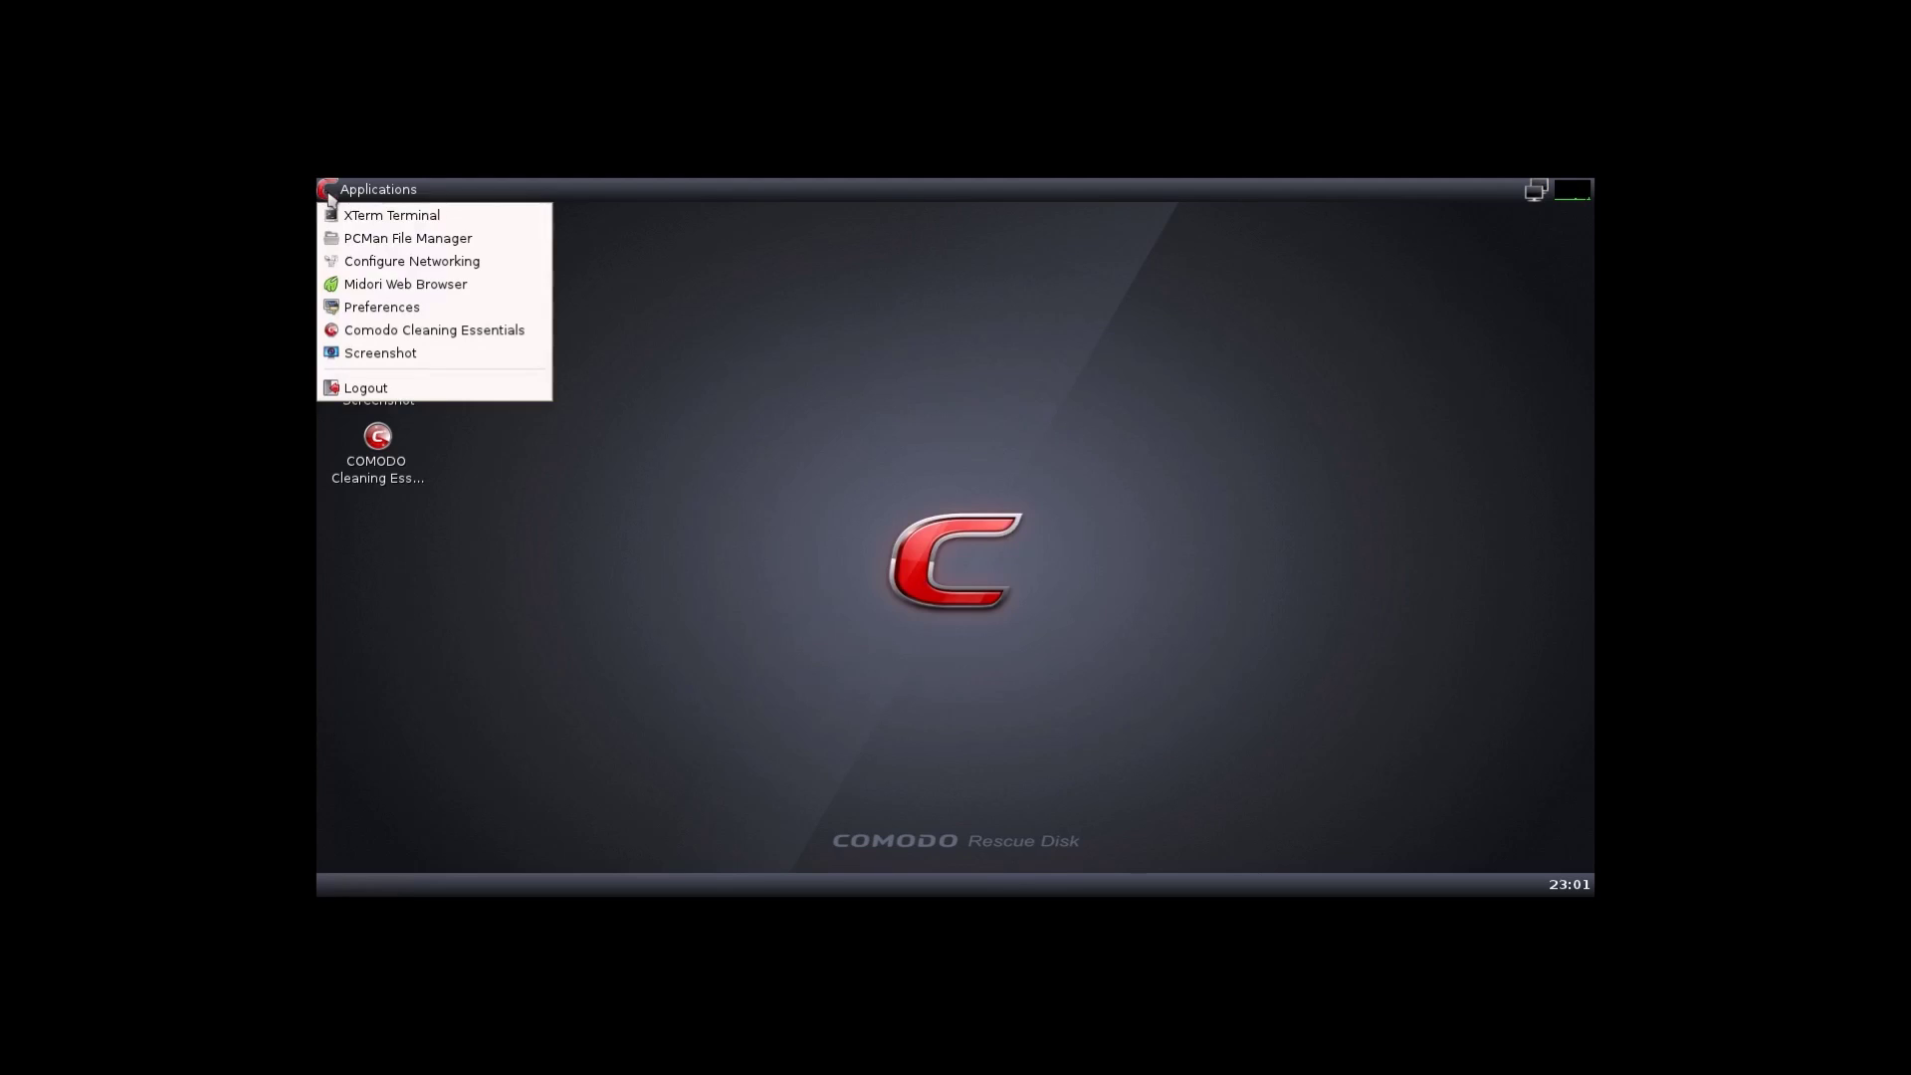
left_click(364, 388)
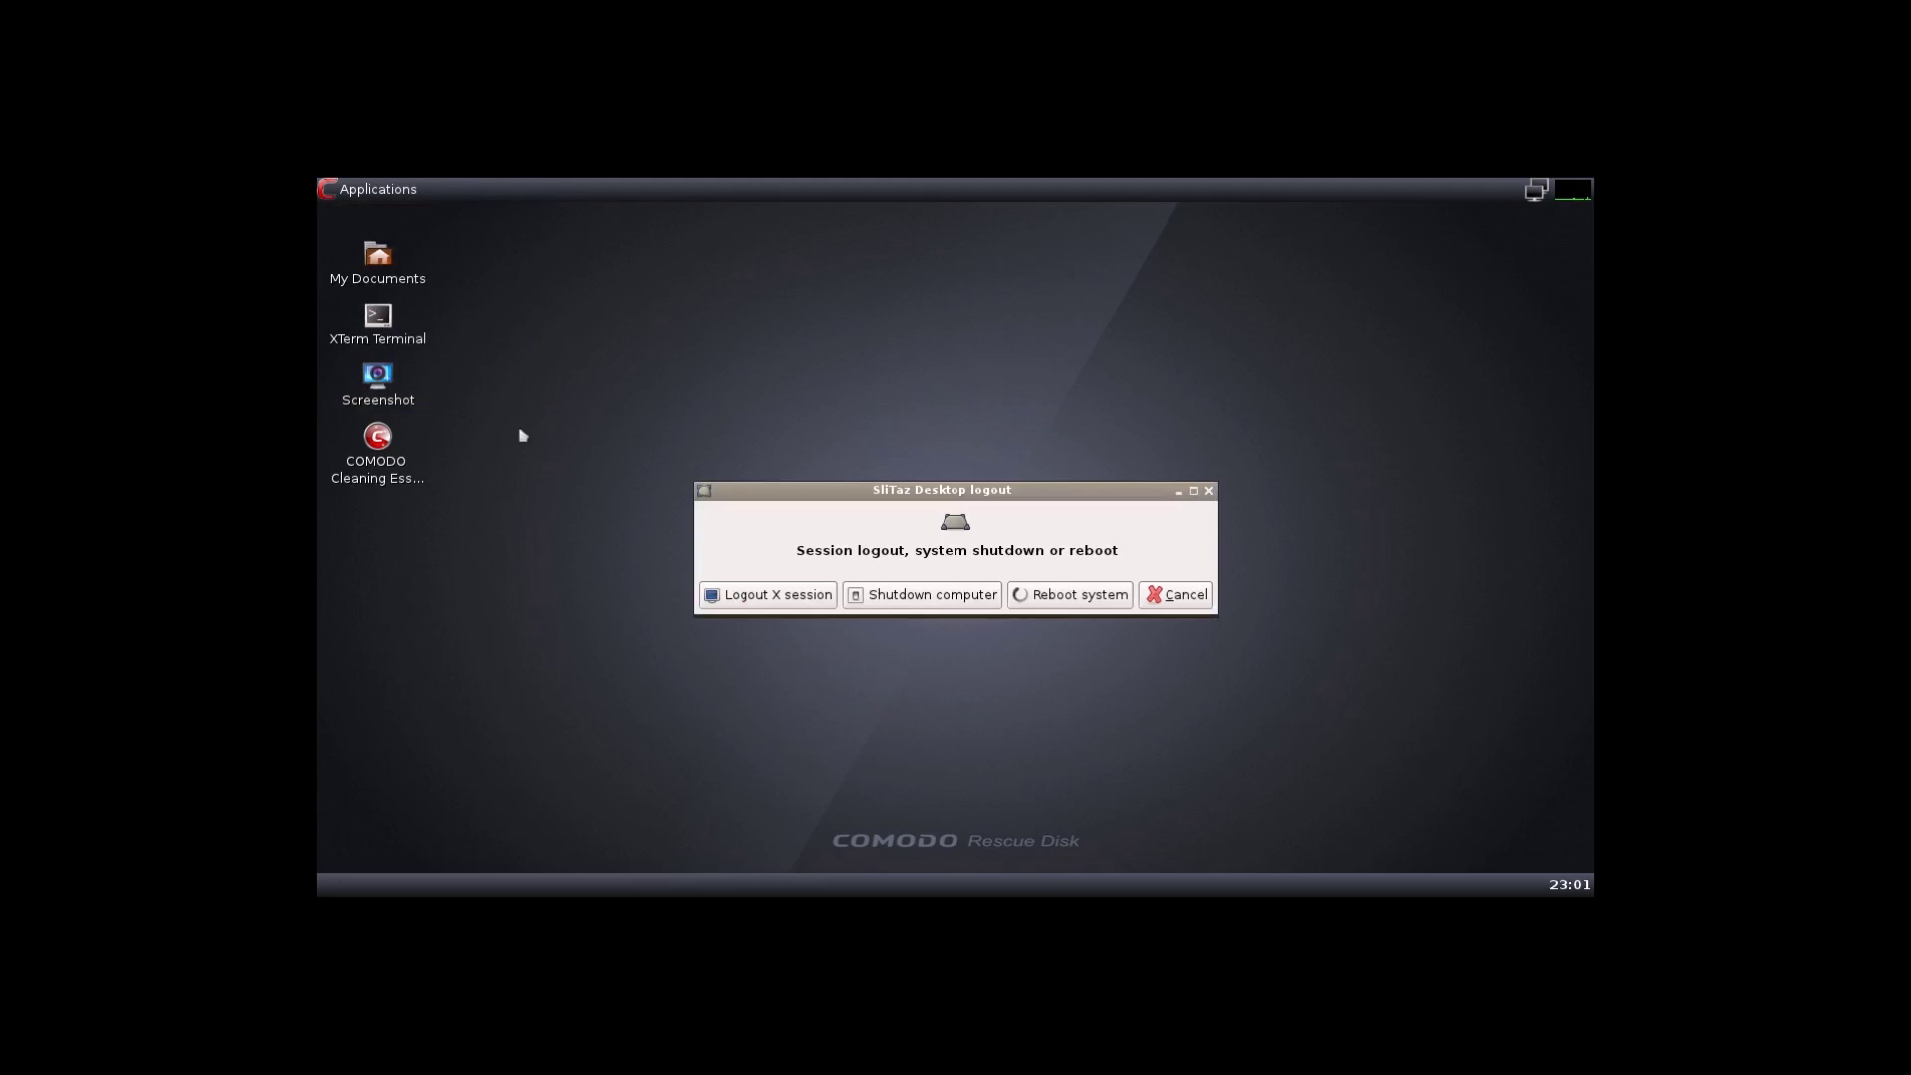
left_click(1073, 596)
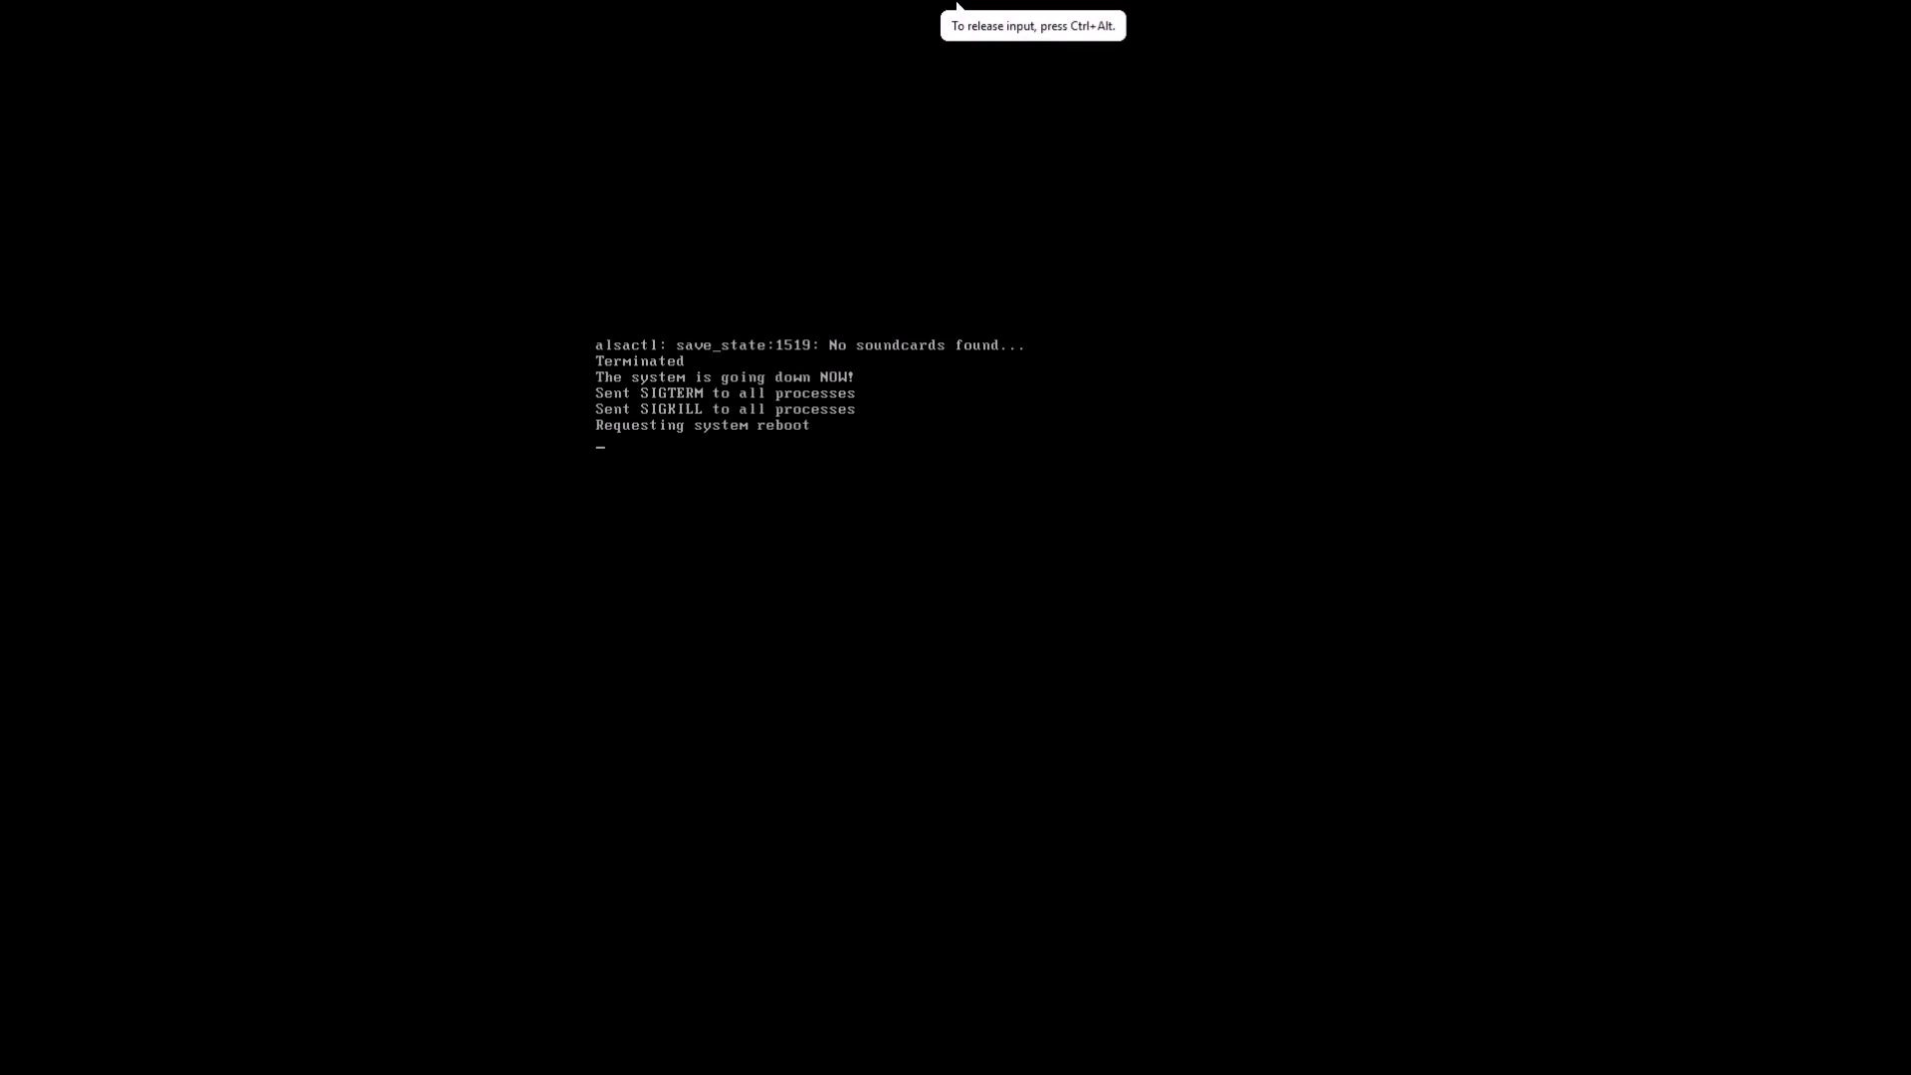
key("ctrl+alt")
Step: Inspect the Hard Disk and CD/DVD (SATA) entries in VM Settings, then reset the Windows 7 VM
mouse_move(533, 4)
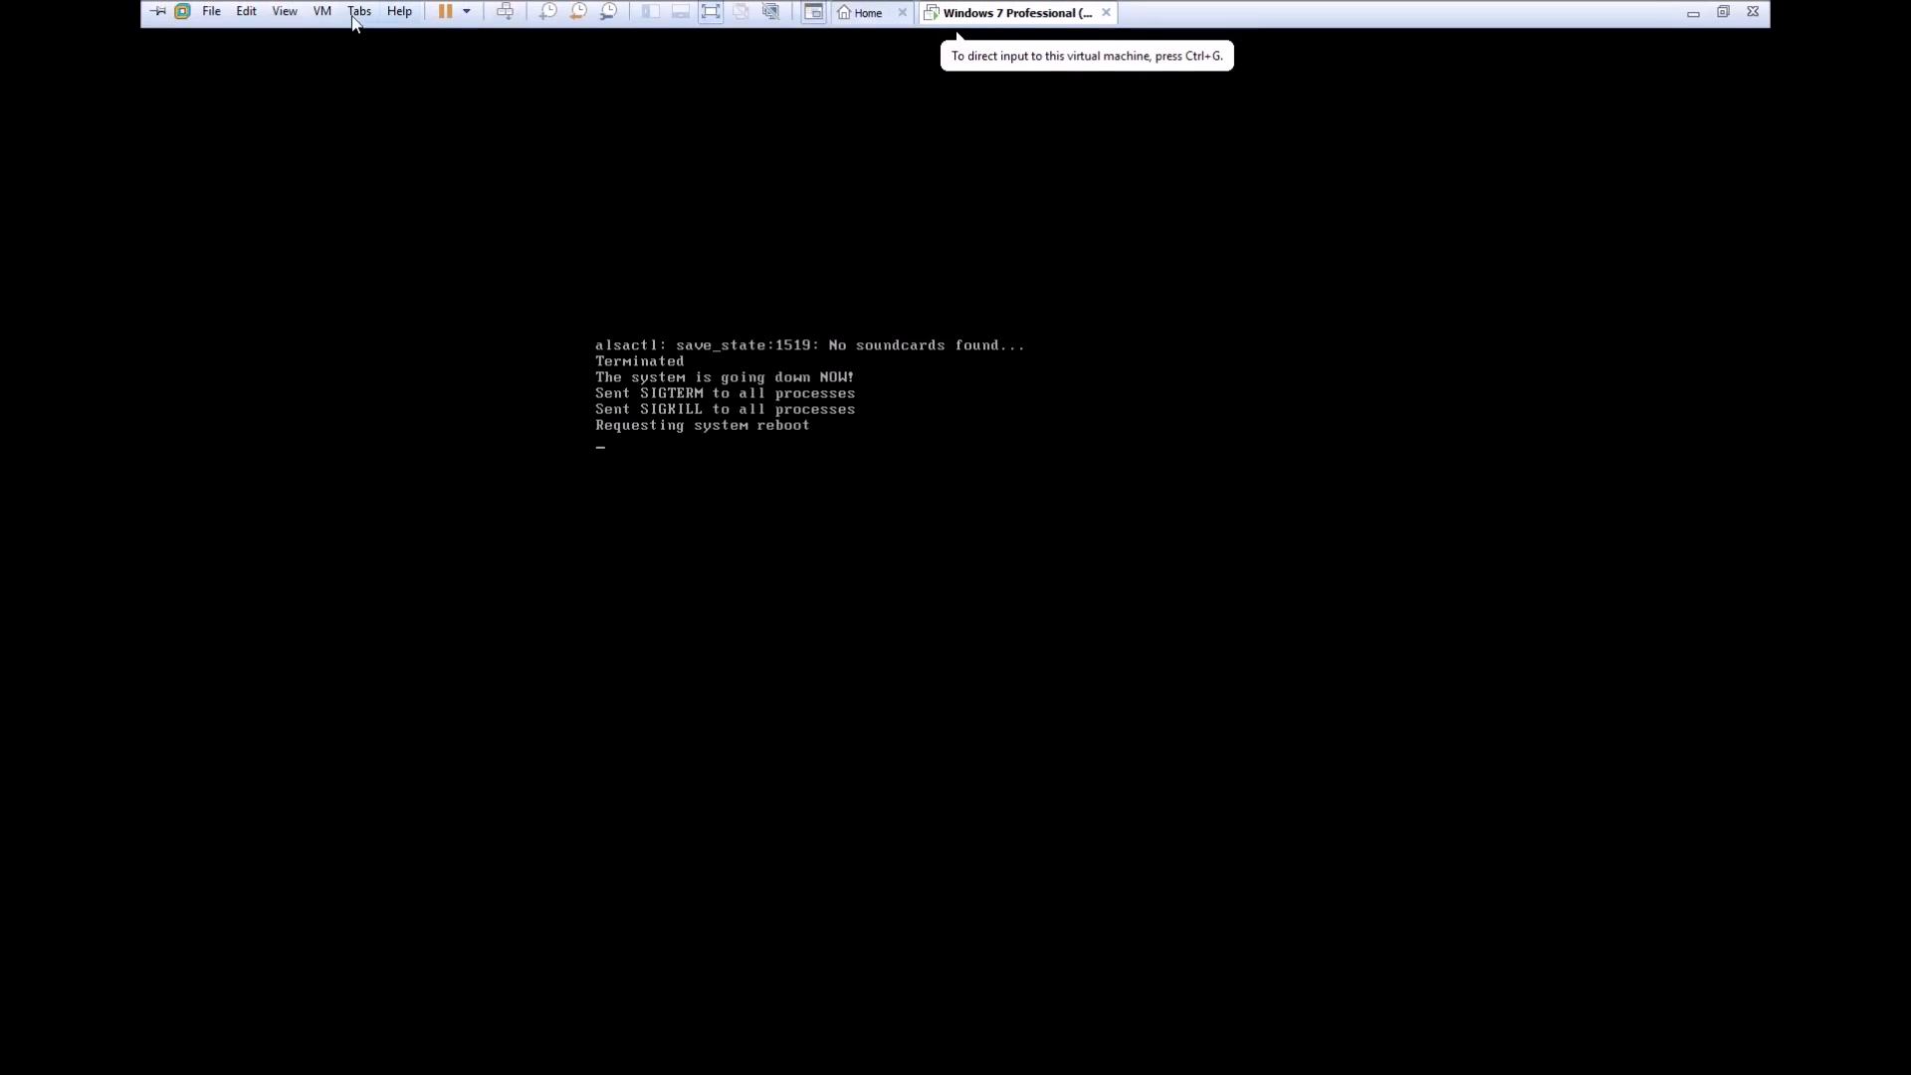
left_click(313, 12)
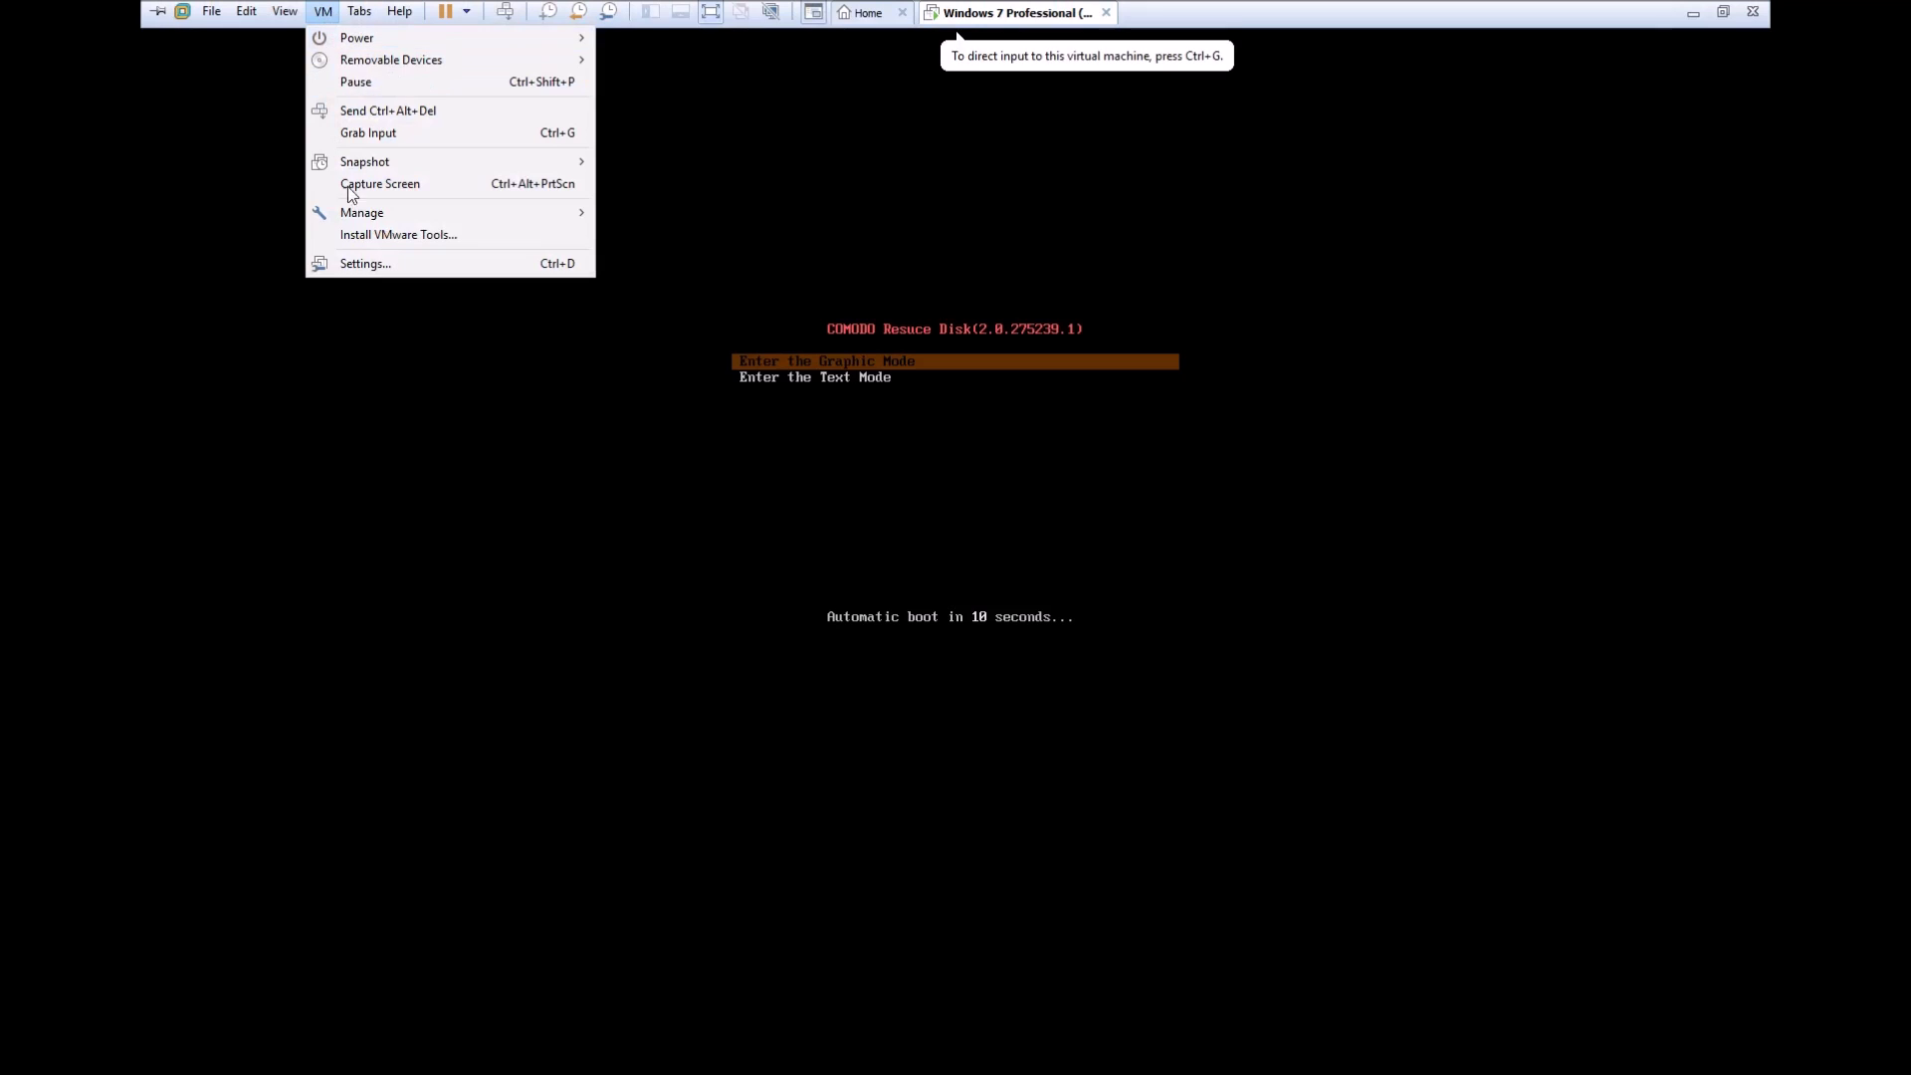
left_click(364, 264)
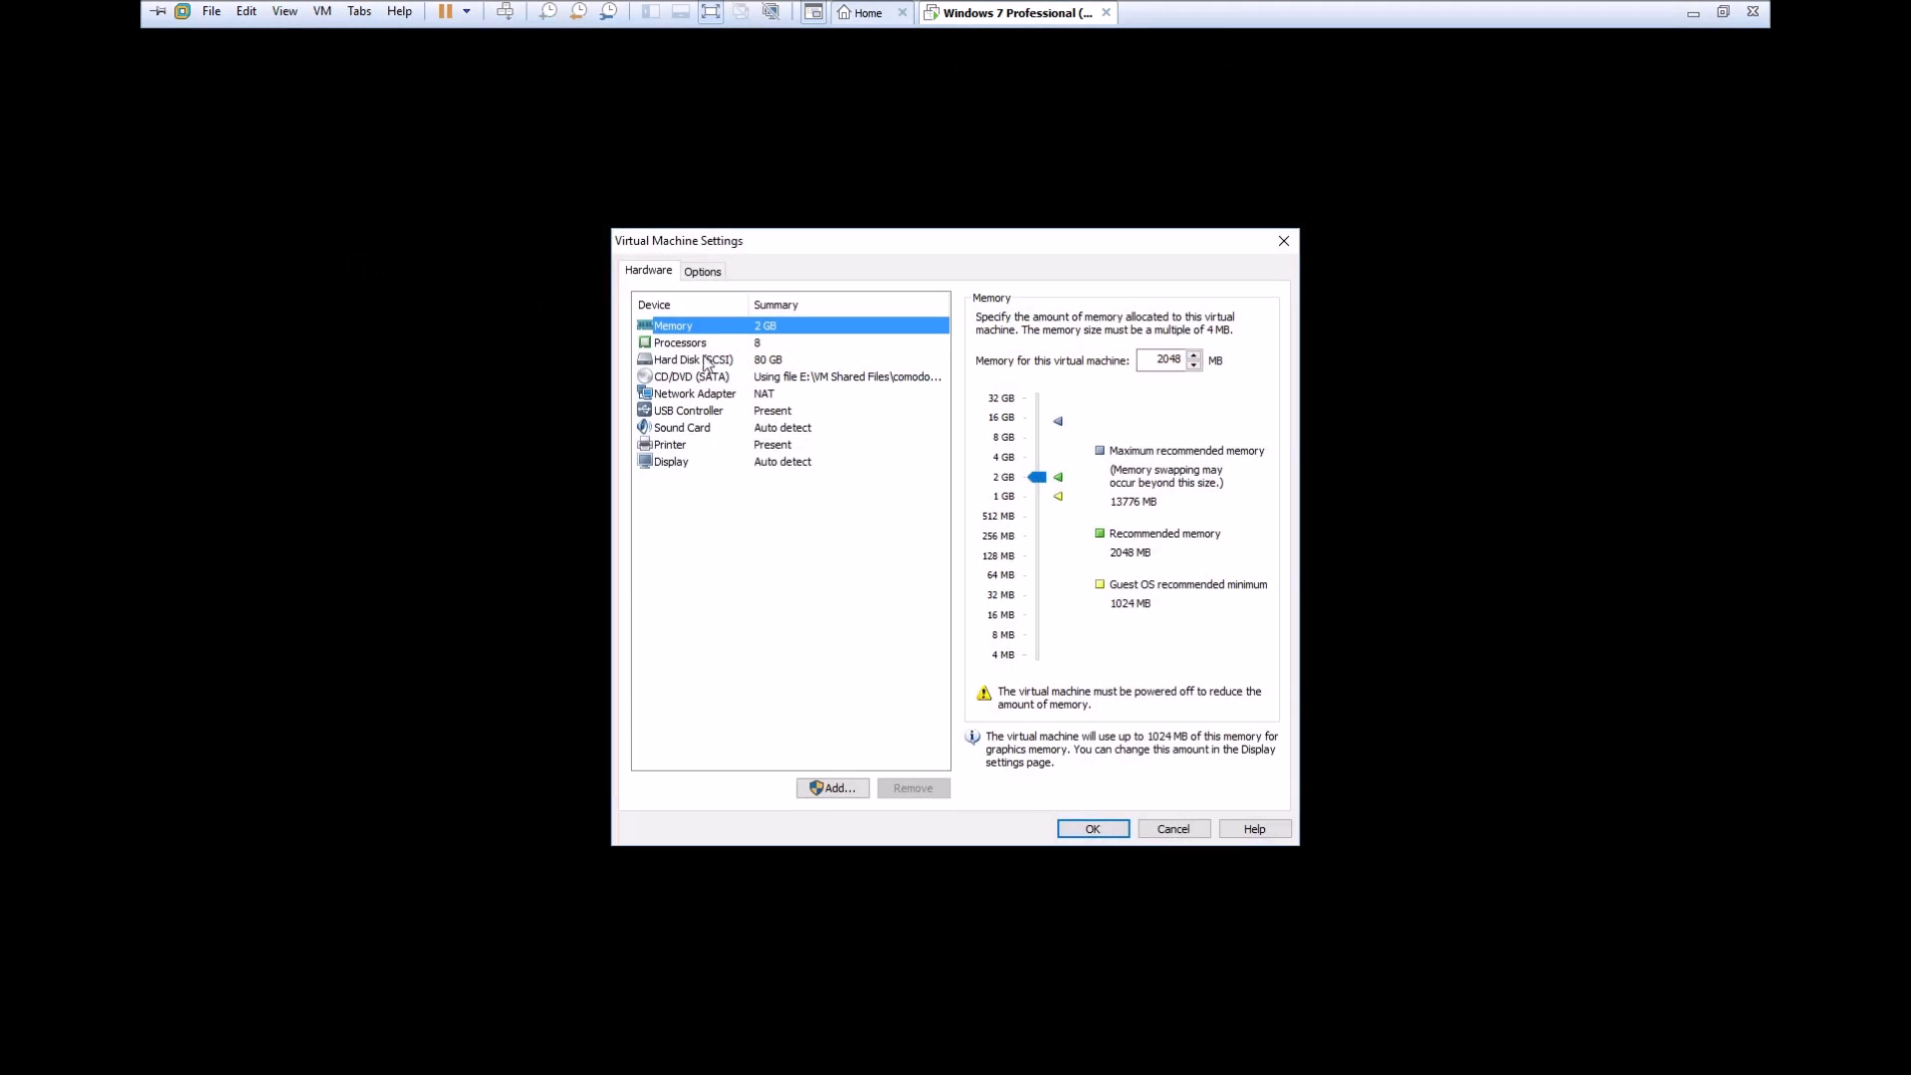
left_click(767, 364)
left_click(828, 378)
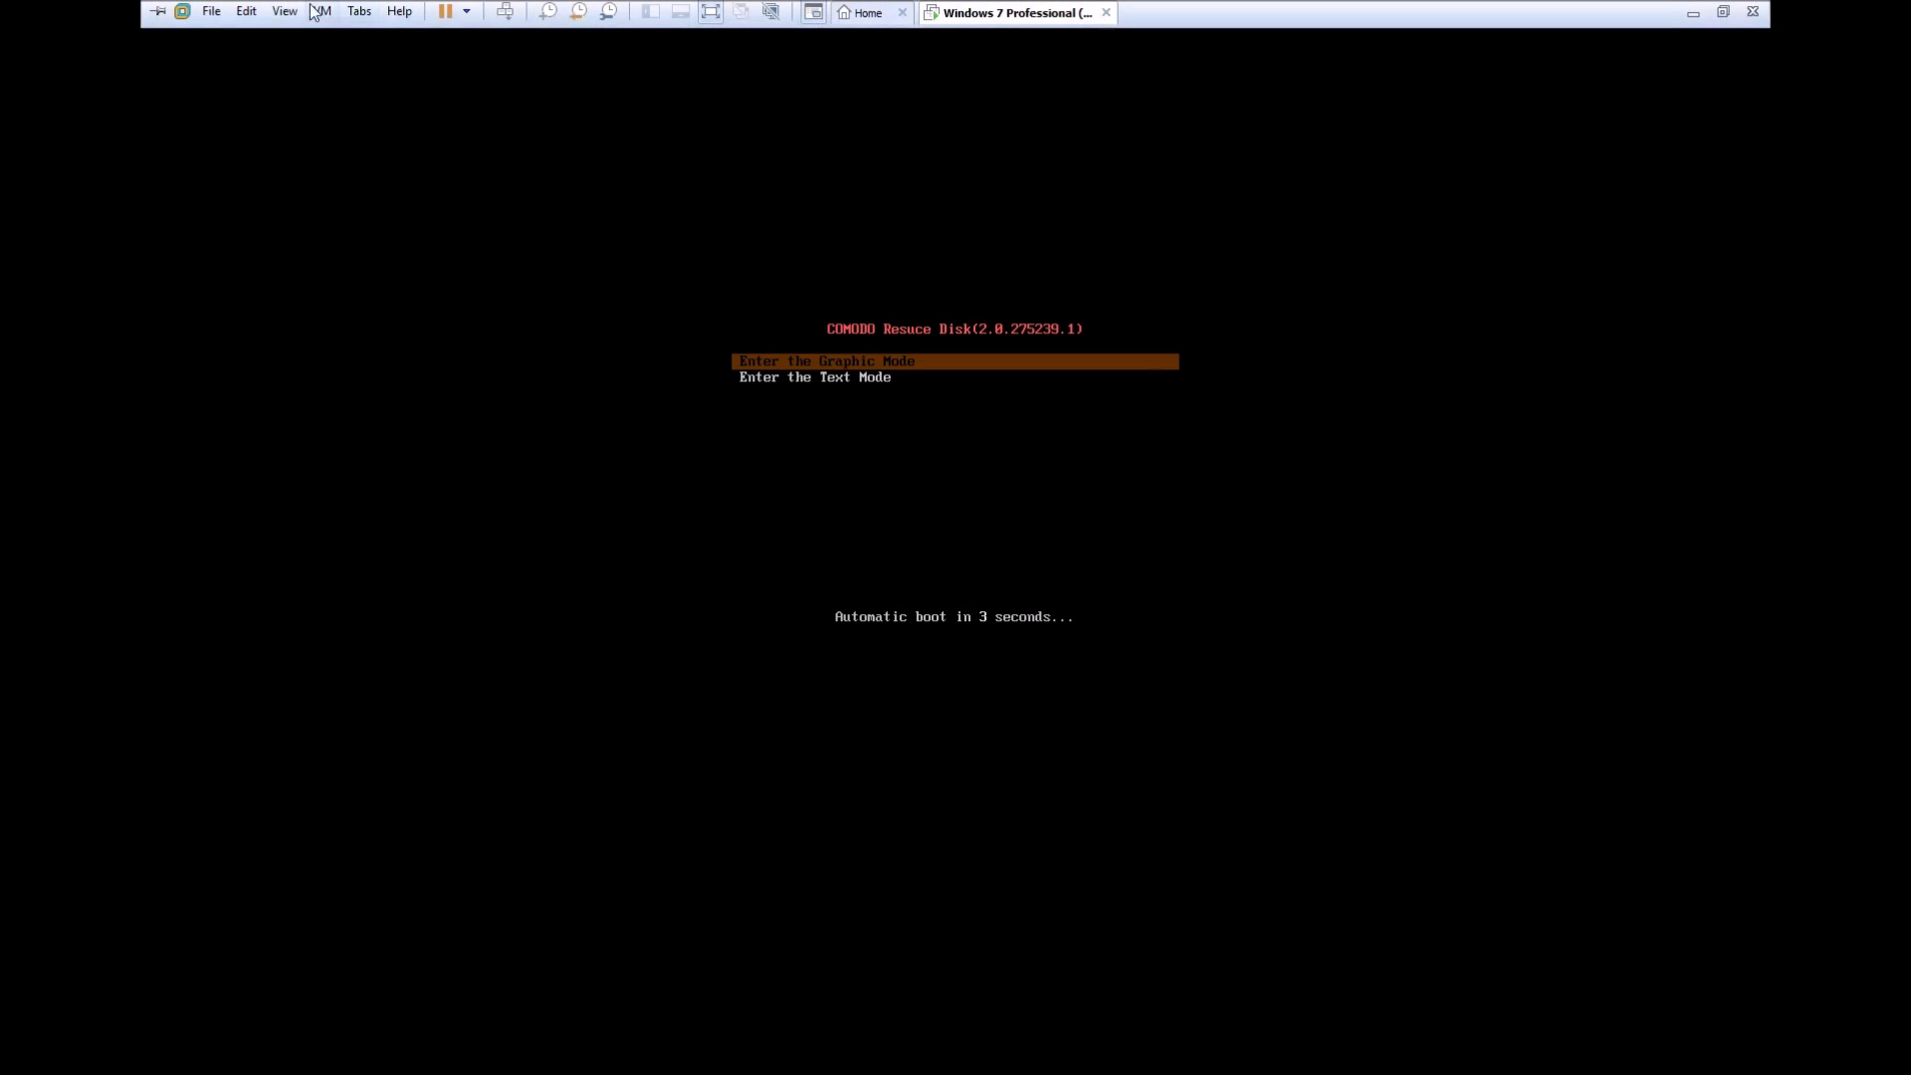
left_click(465, 11)
left_click(482, 198)
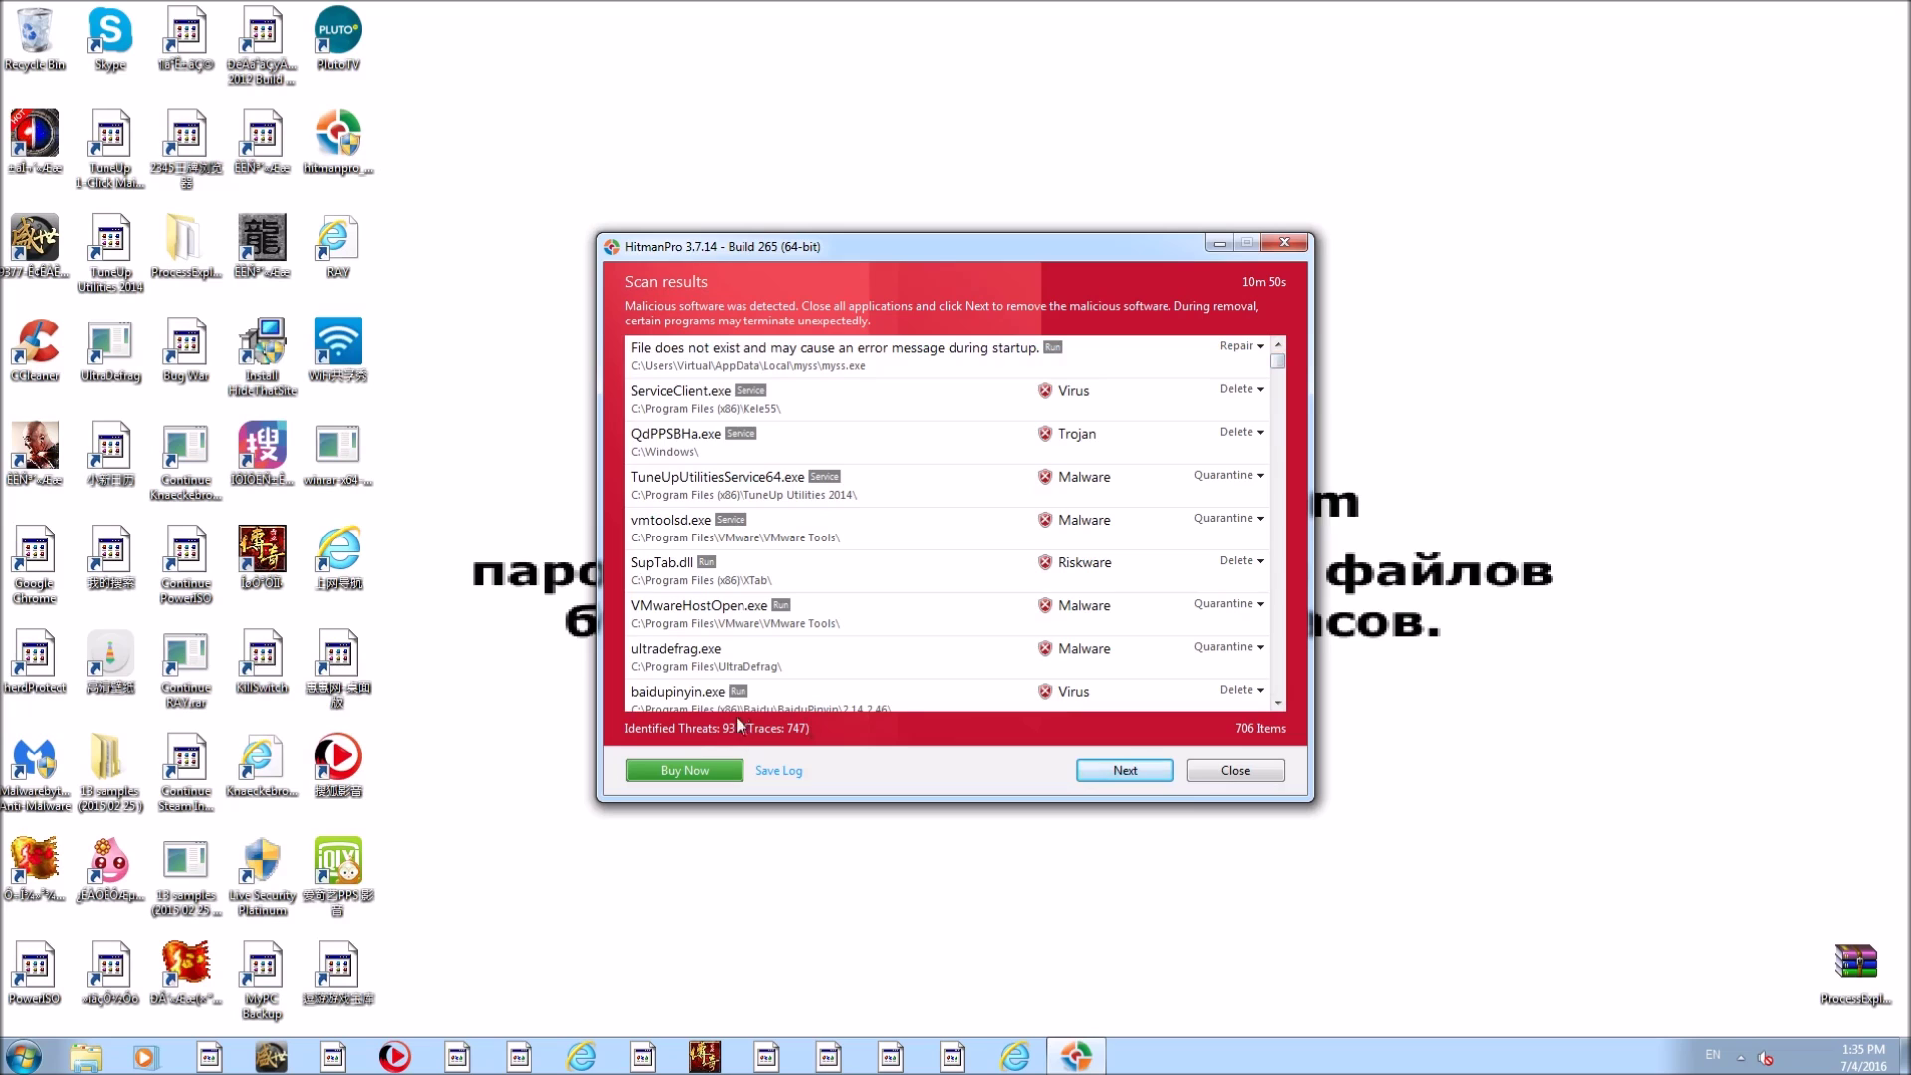
left_click(979, 406)
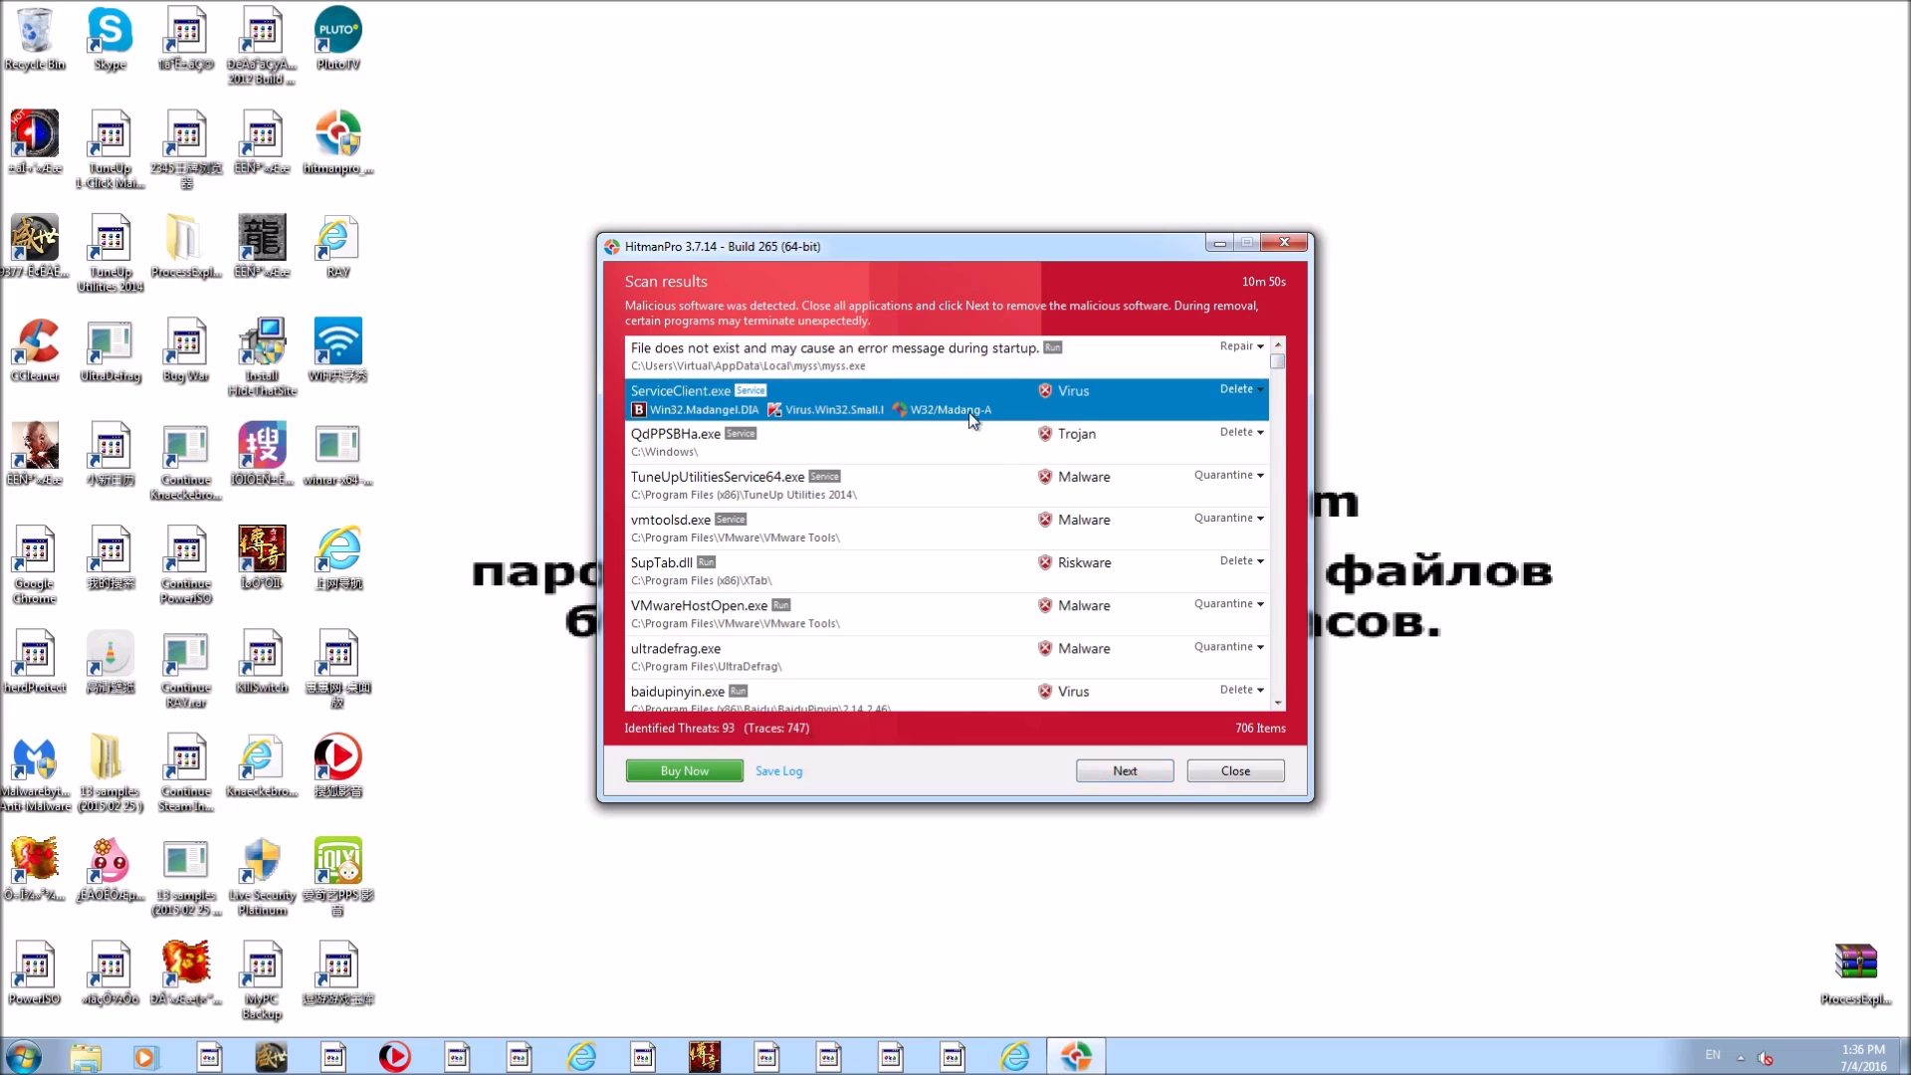
left_click(903, 450)
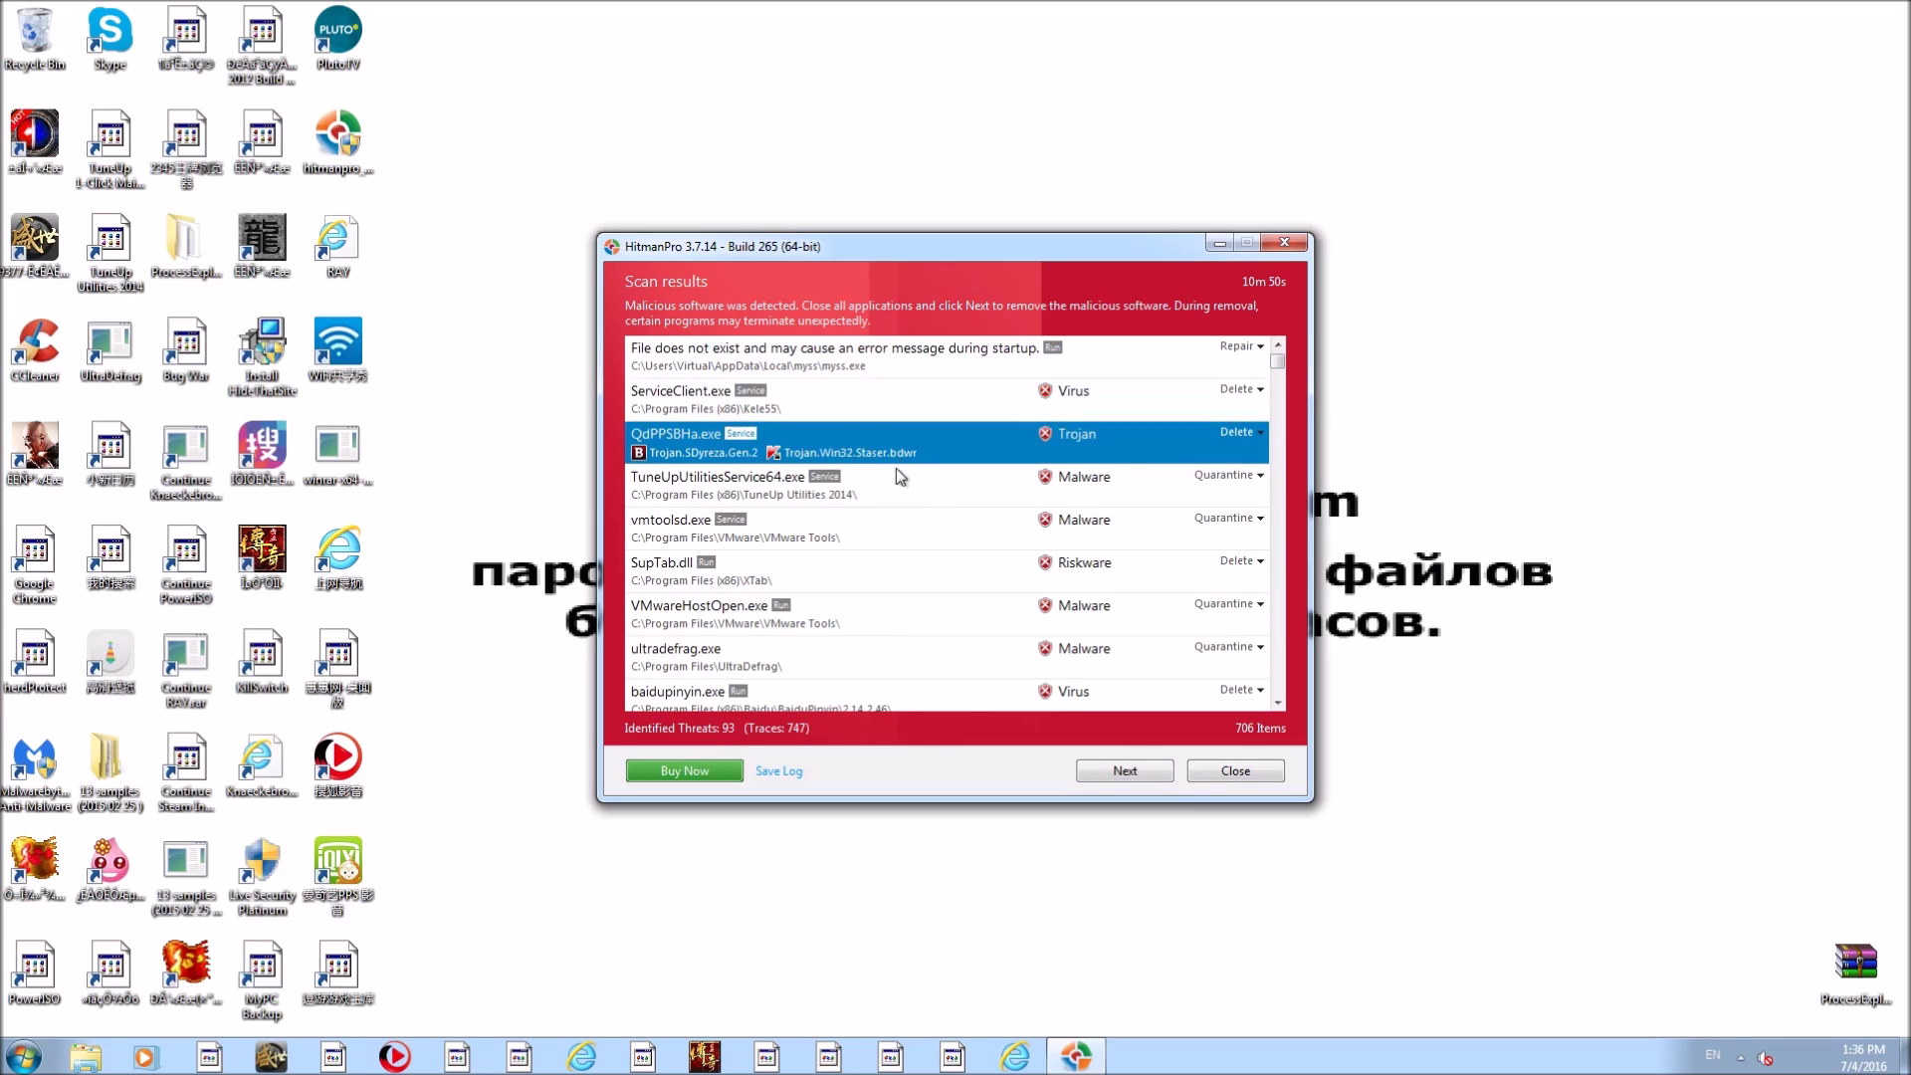
left_click(879, 481)
left_click(863, 531)
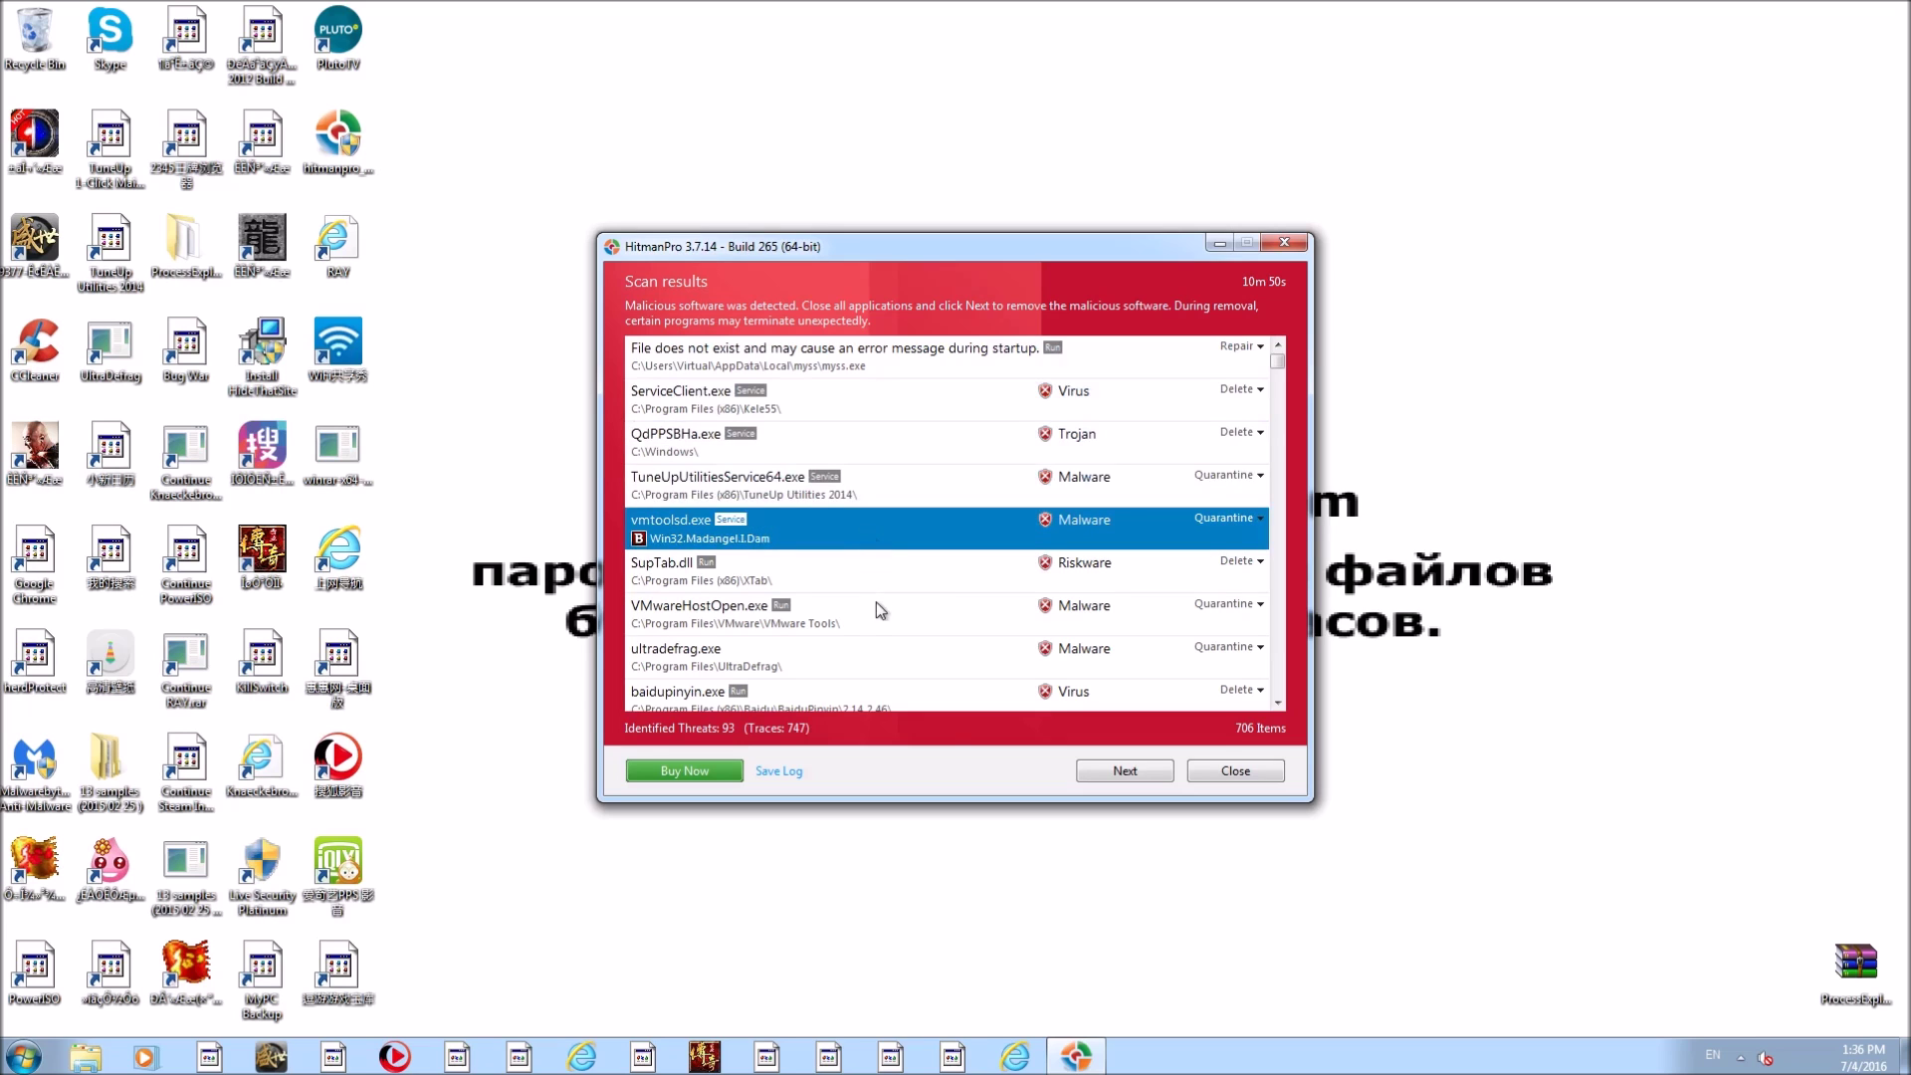
left_click(870, 575)
scroll(868, 594, "down", 1)
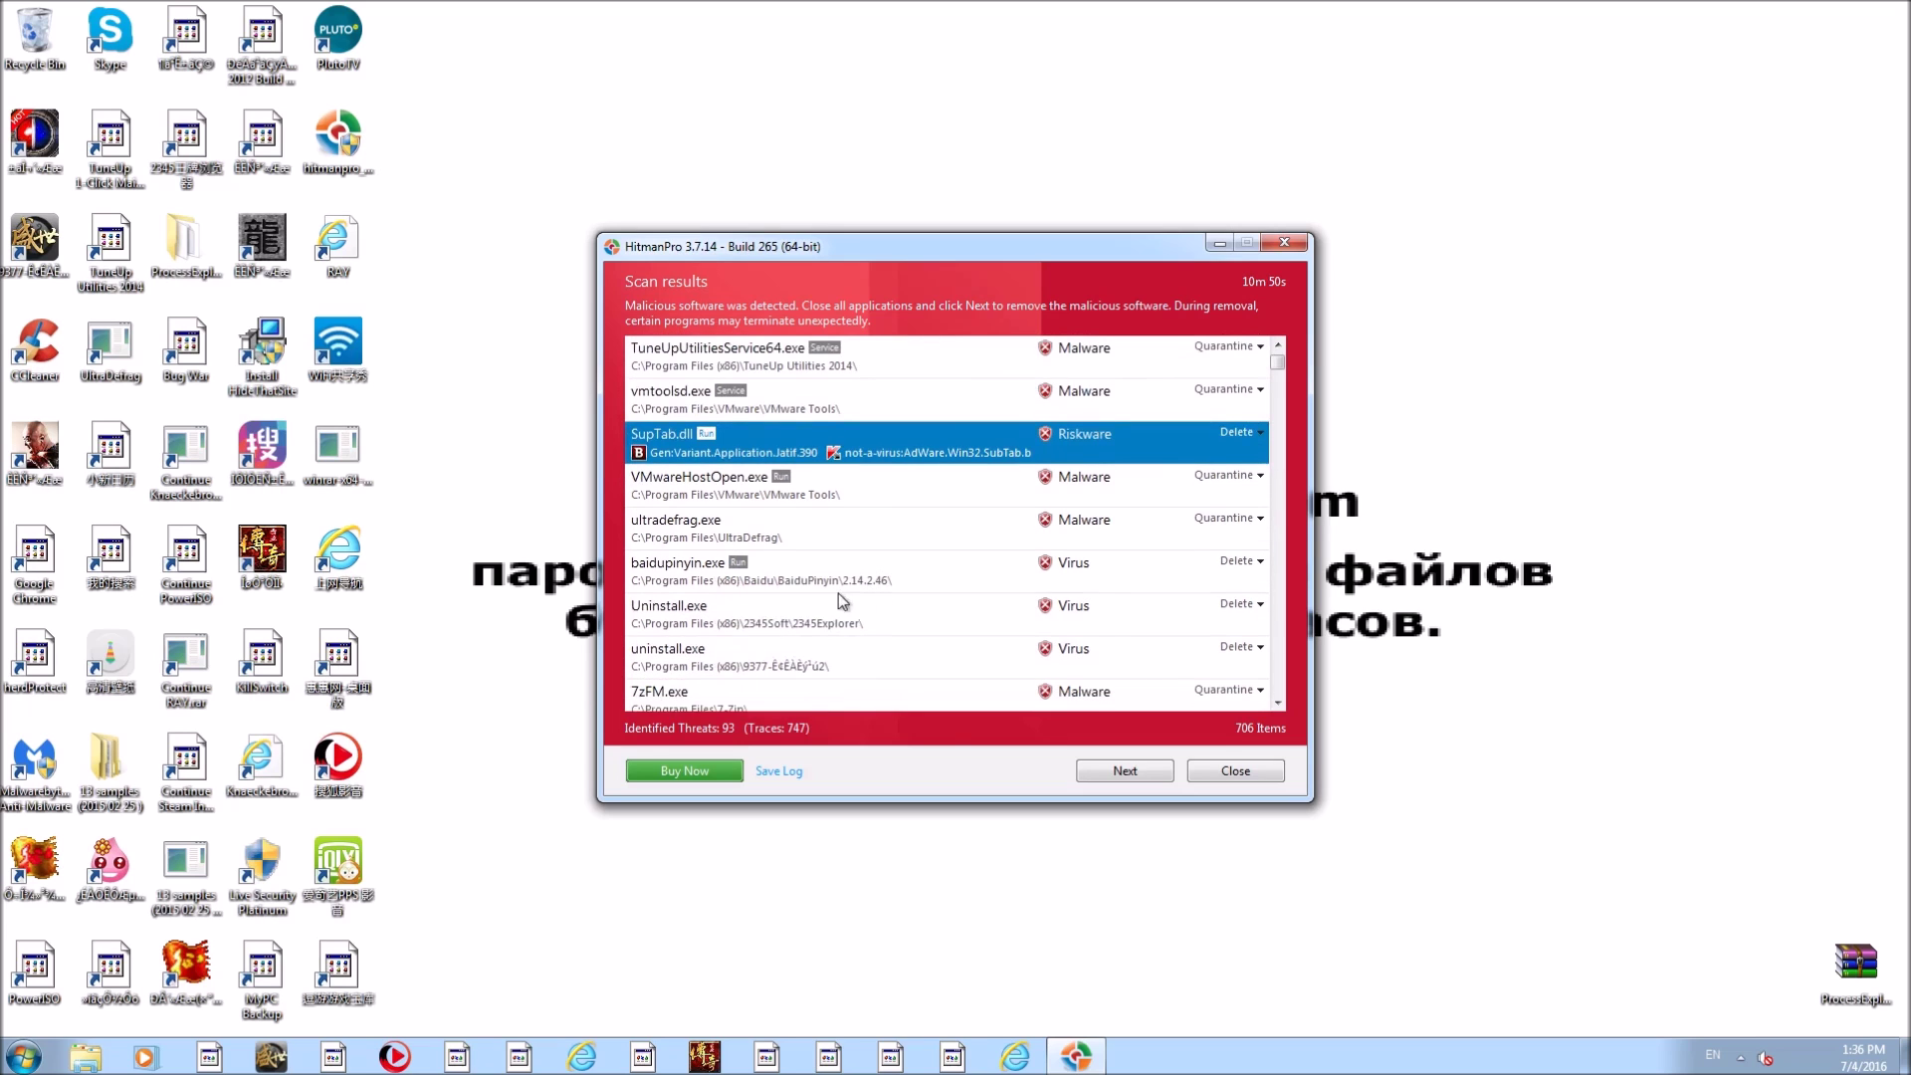
scroll(810, 583, "down", 3)
scroll(809, 587, "down", 5)
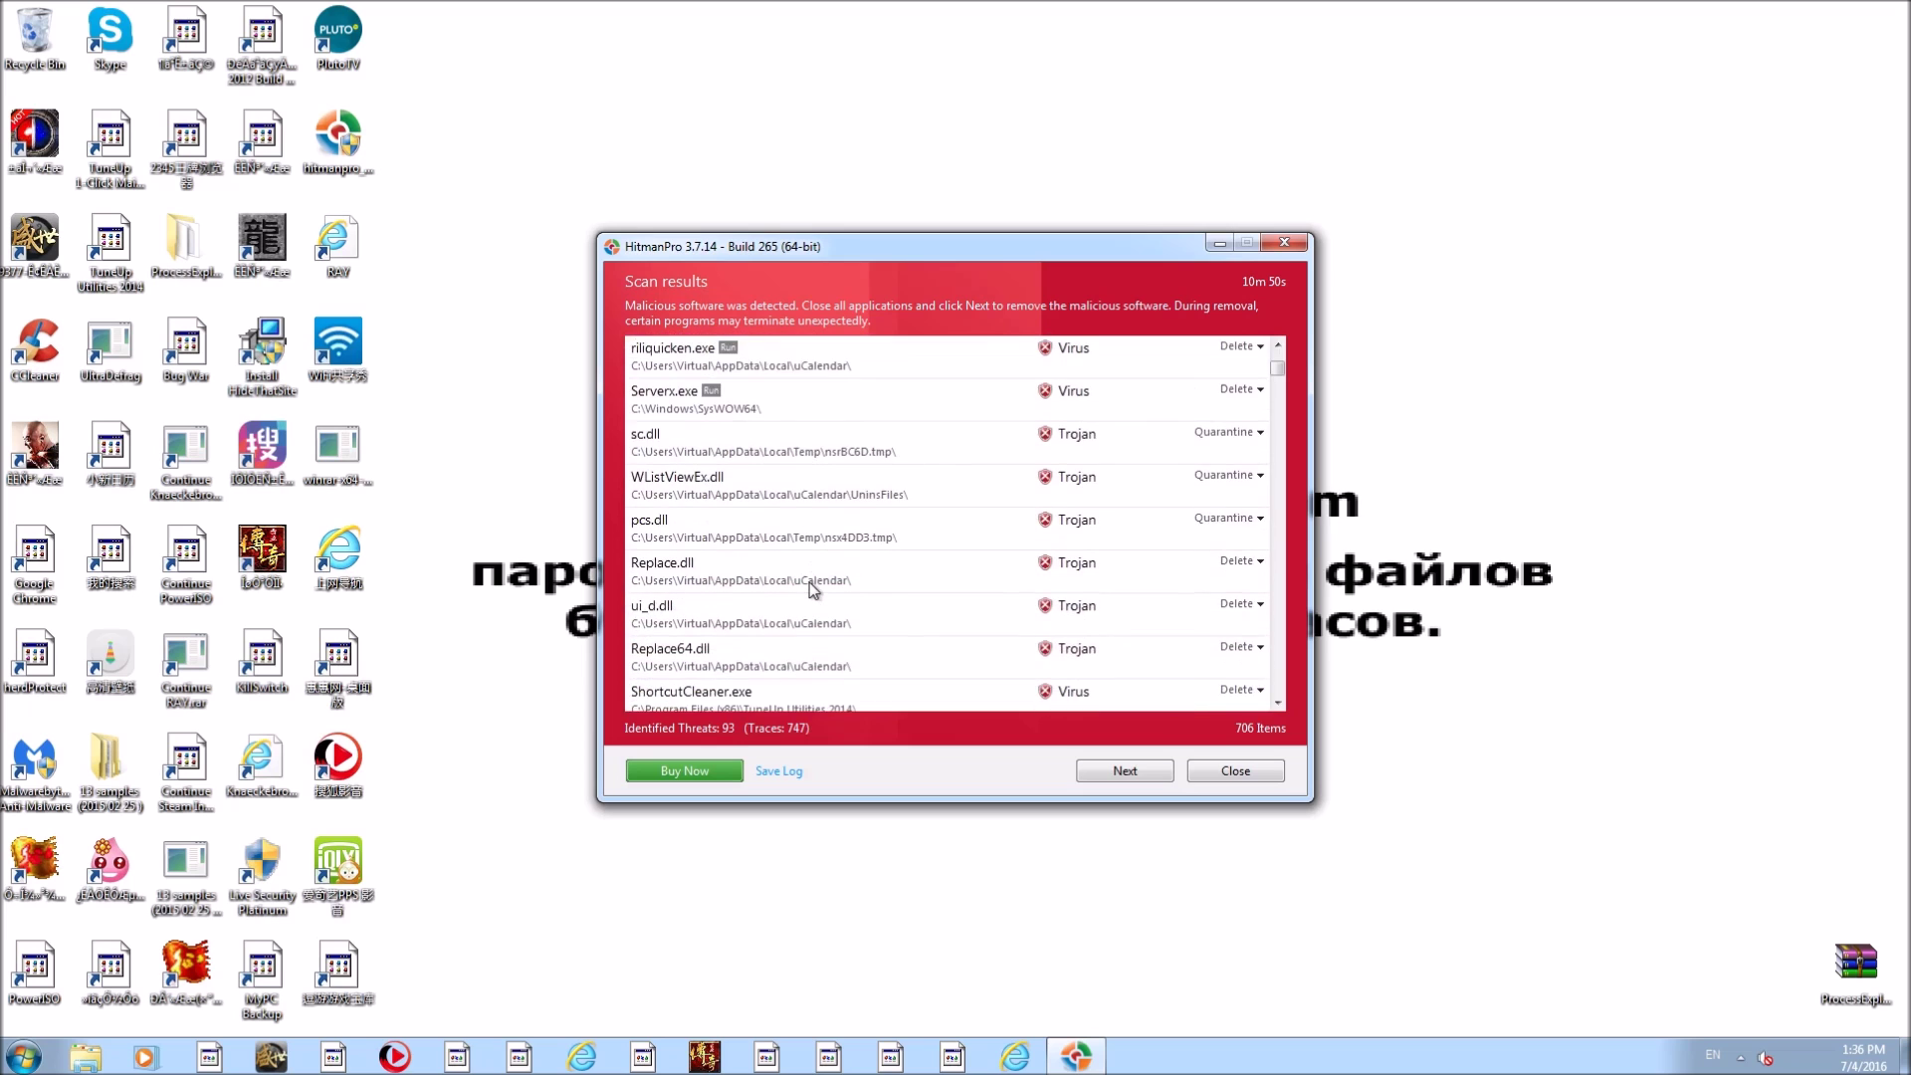
scroll(809, 587, "down", 4)
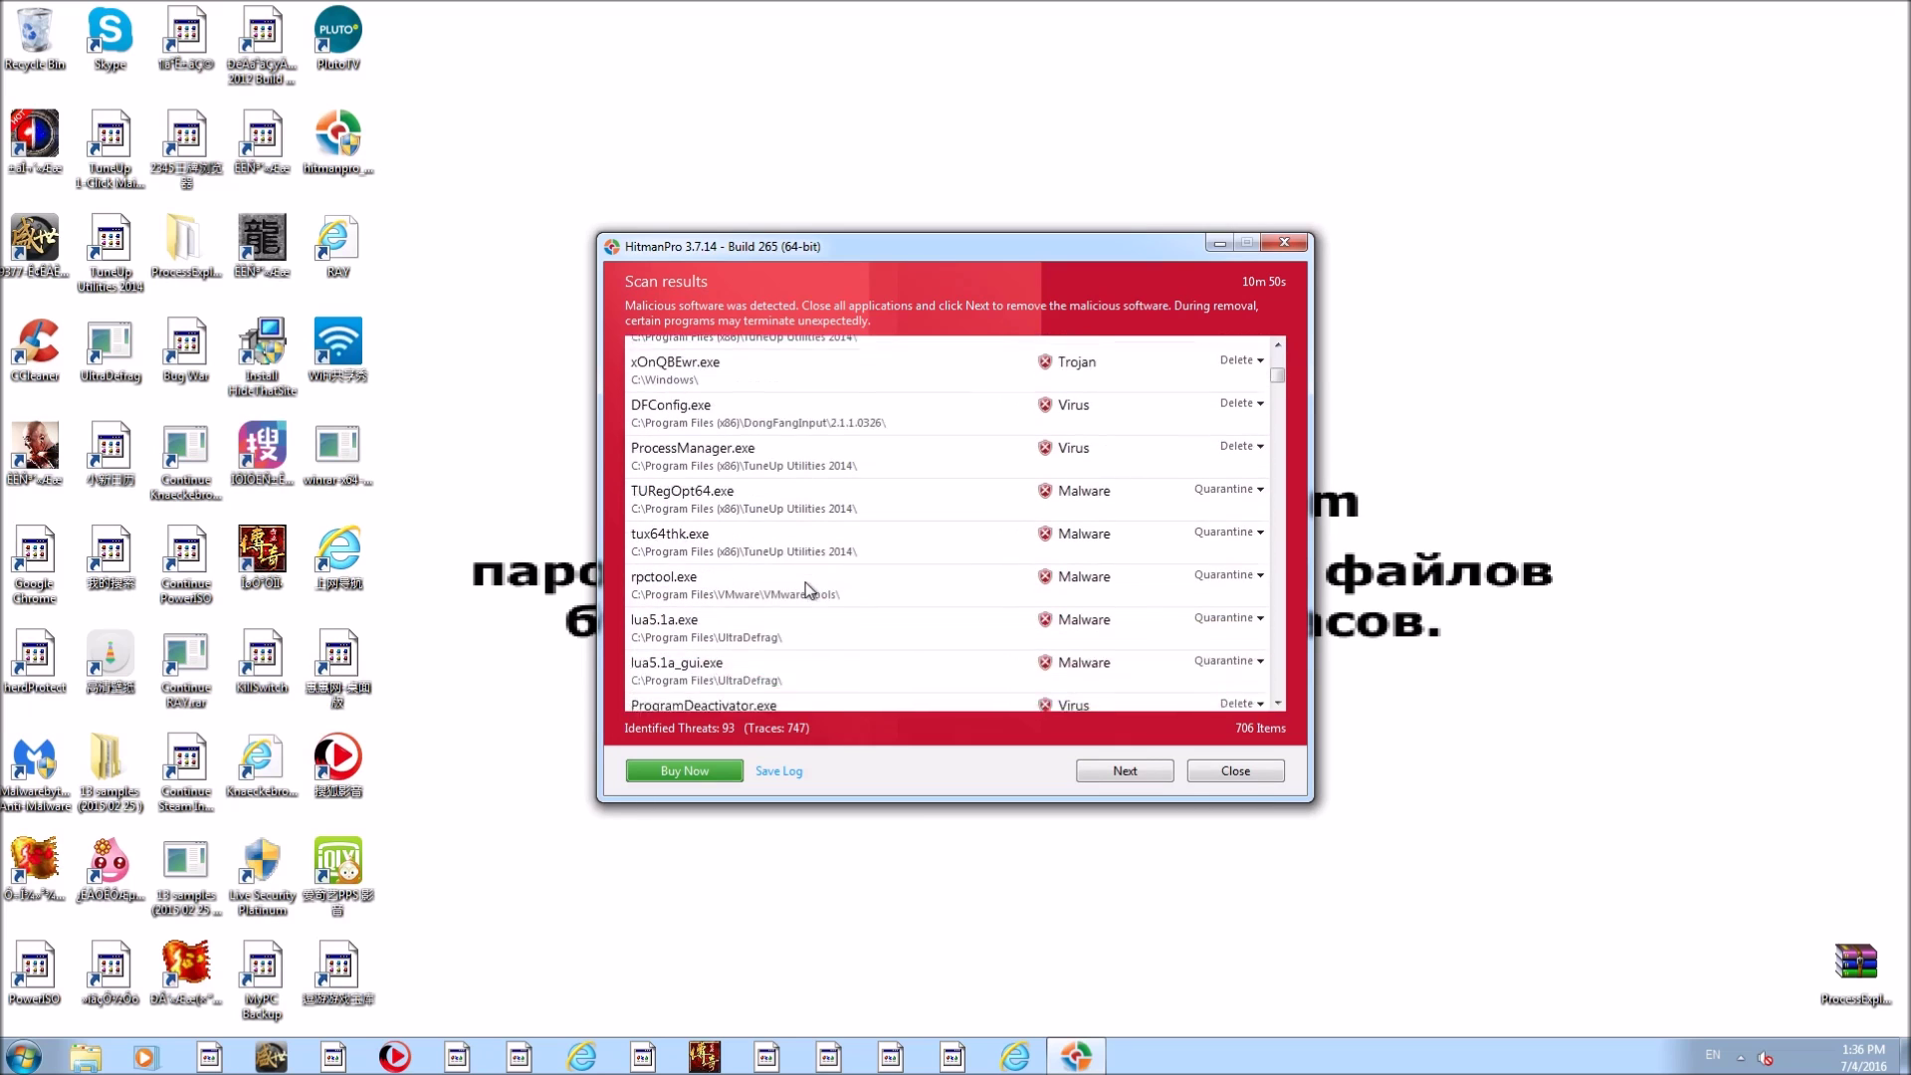
scroll(810, 589, "down", 3)
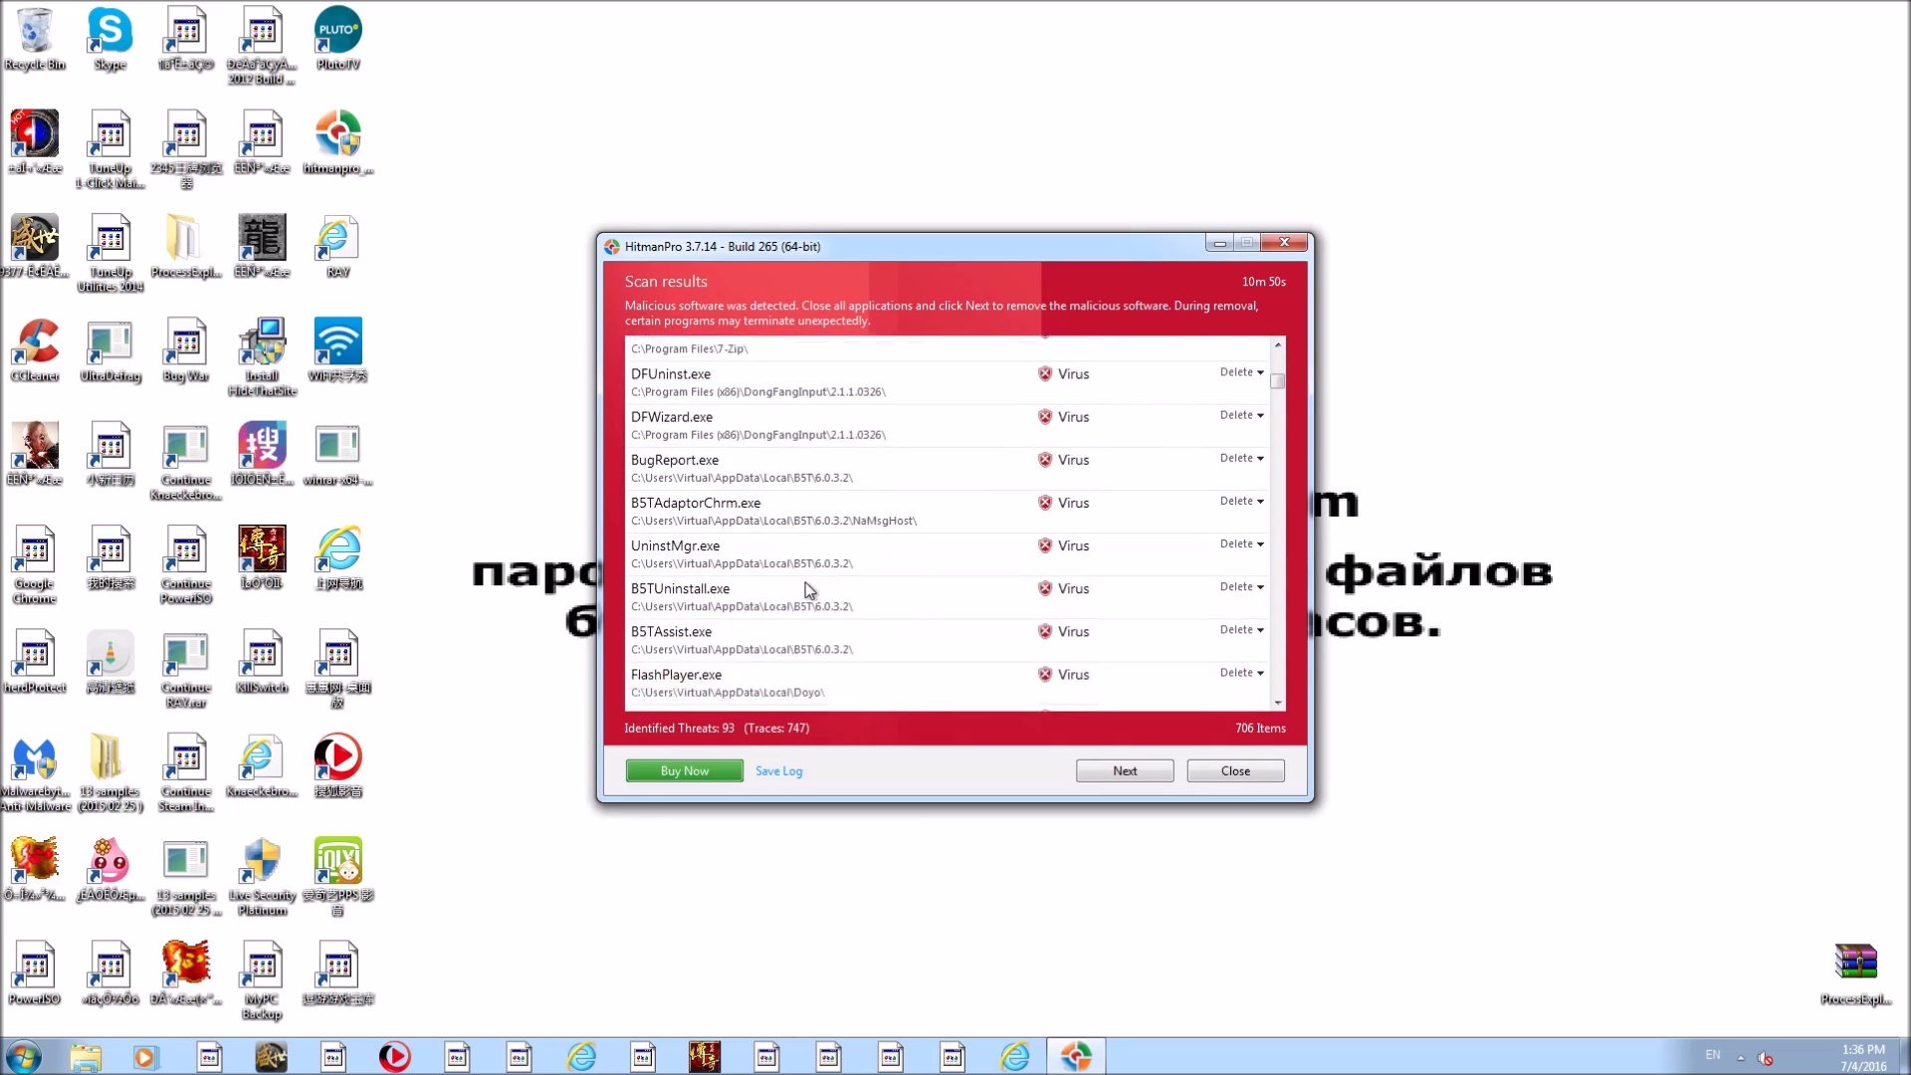
scroll(809, 589, "down", 3)
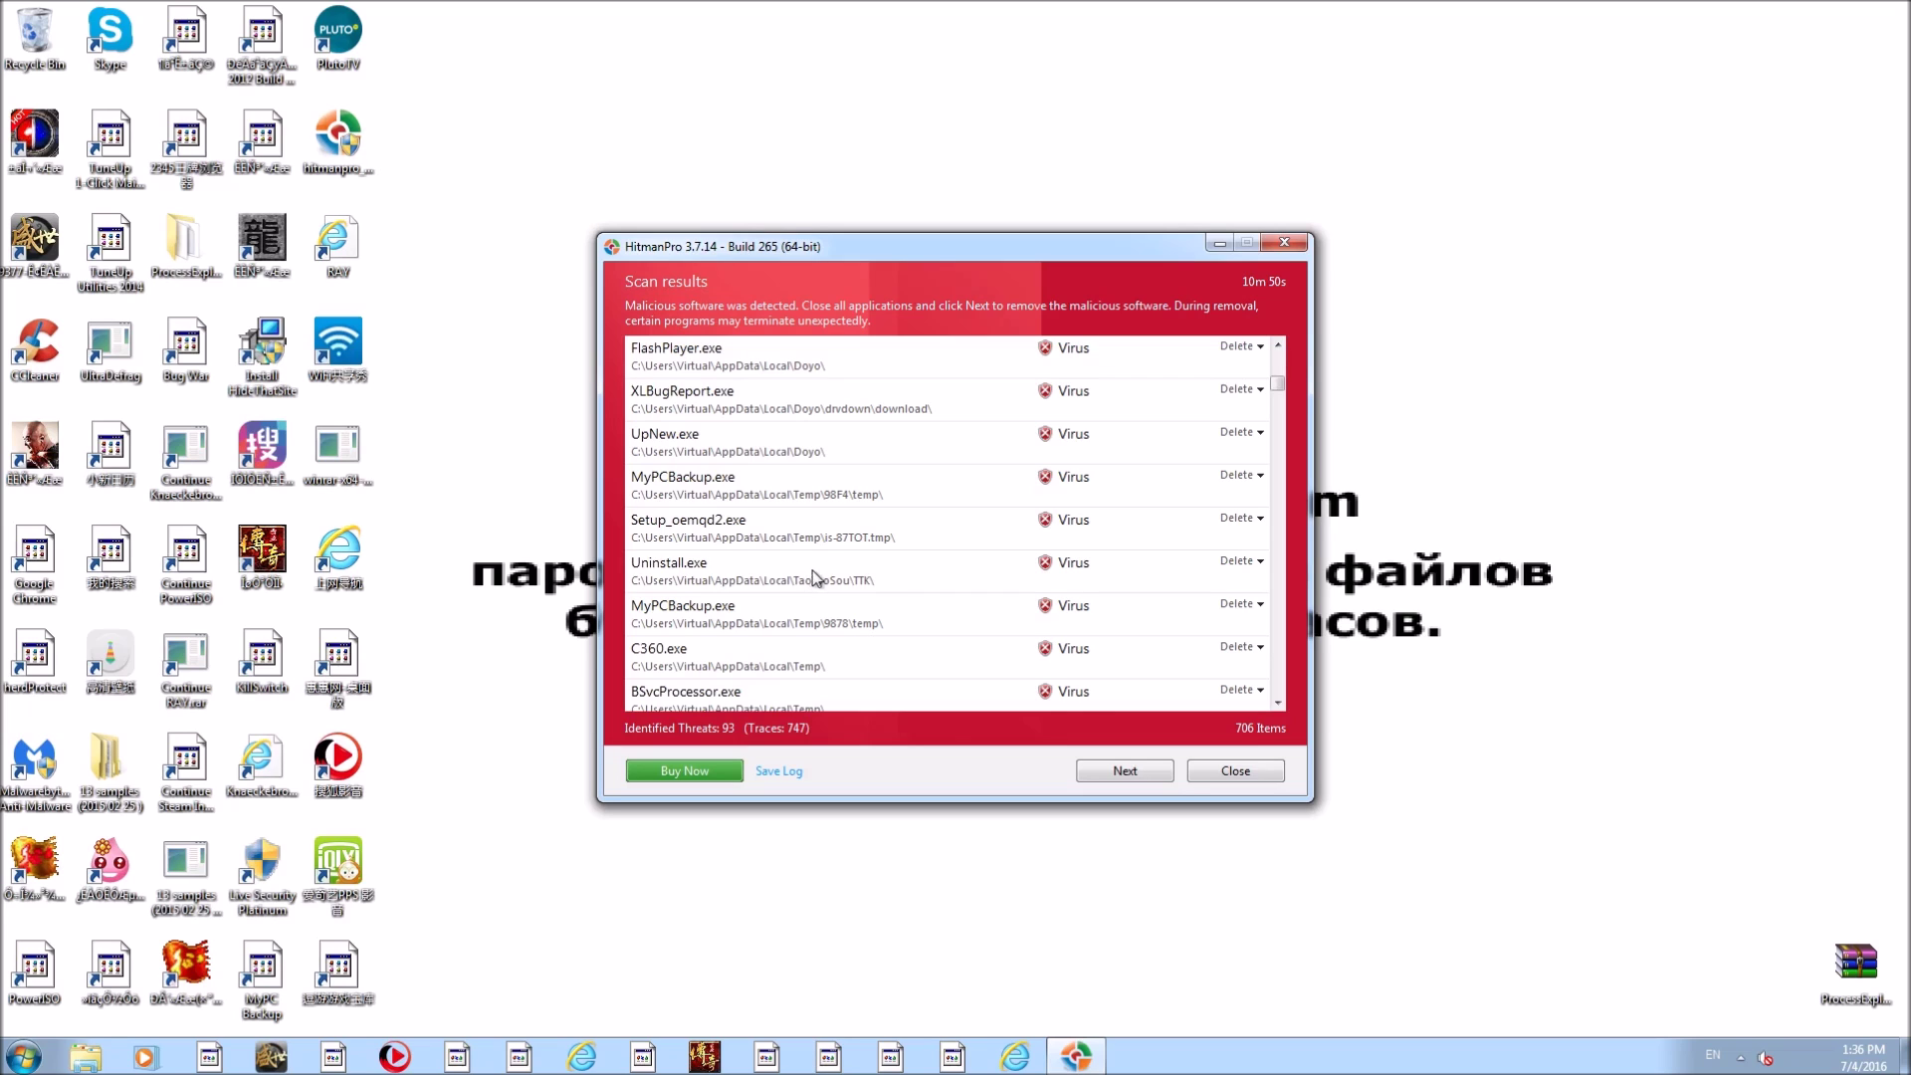
scroll(808, 587, "down", 3)
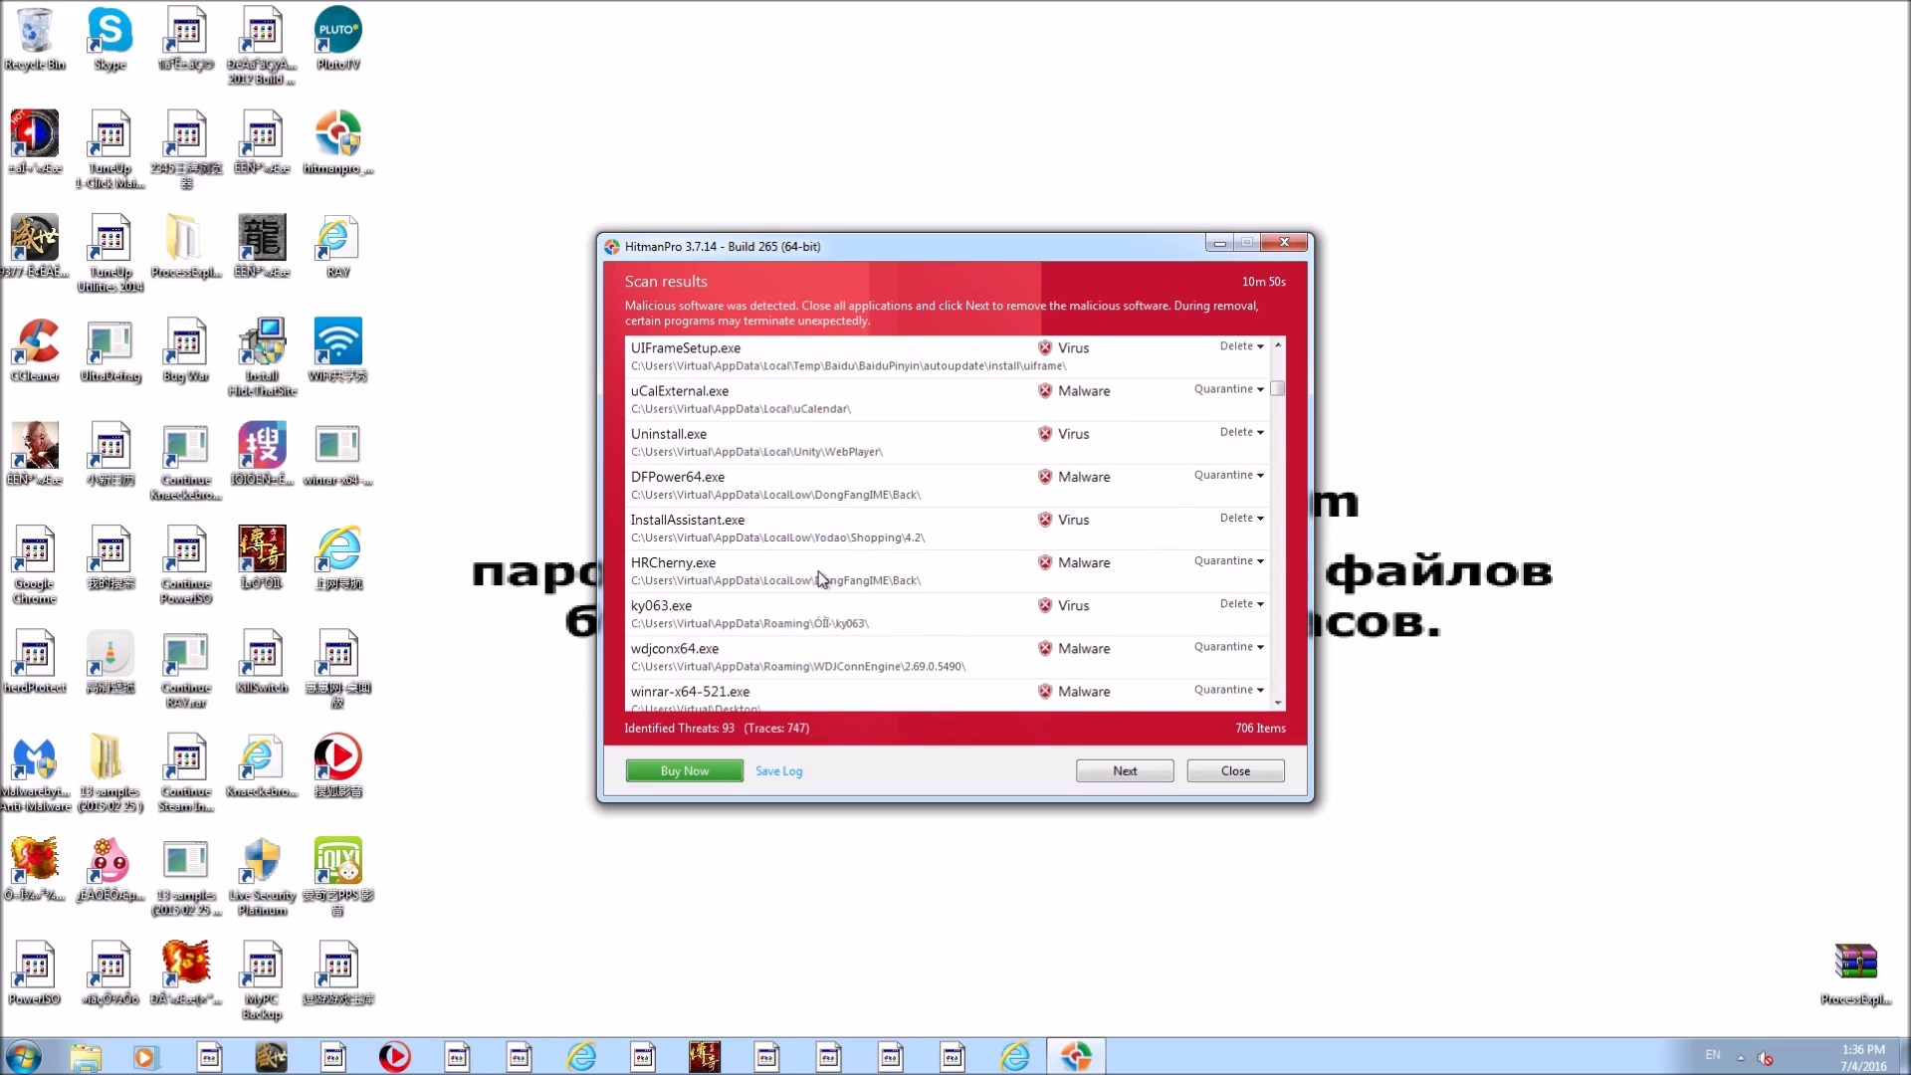
scroll(821, 575, "down", 2)
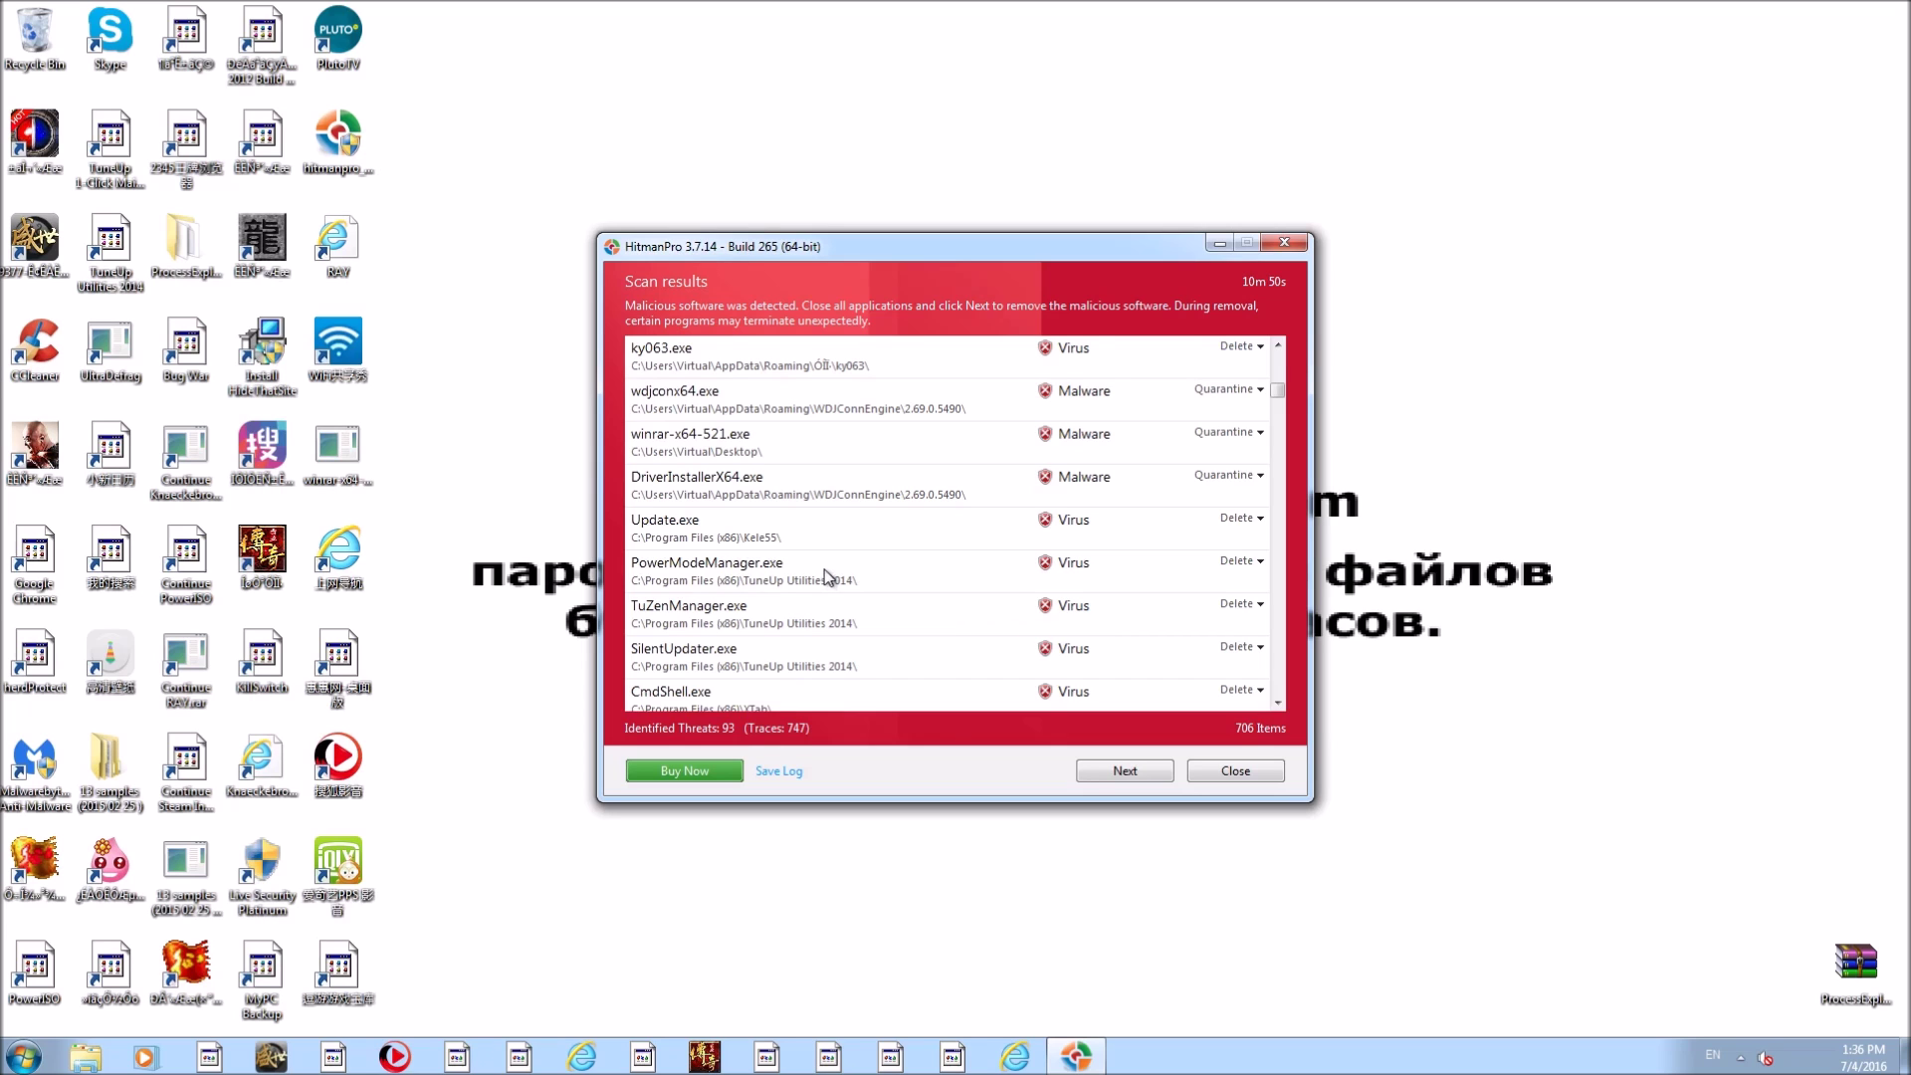
scroll(821, 576, "down", 2)
scroll(824, 577, "down", 1)
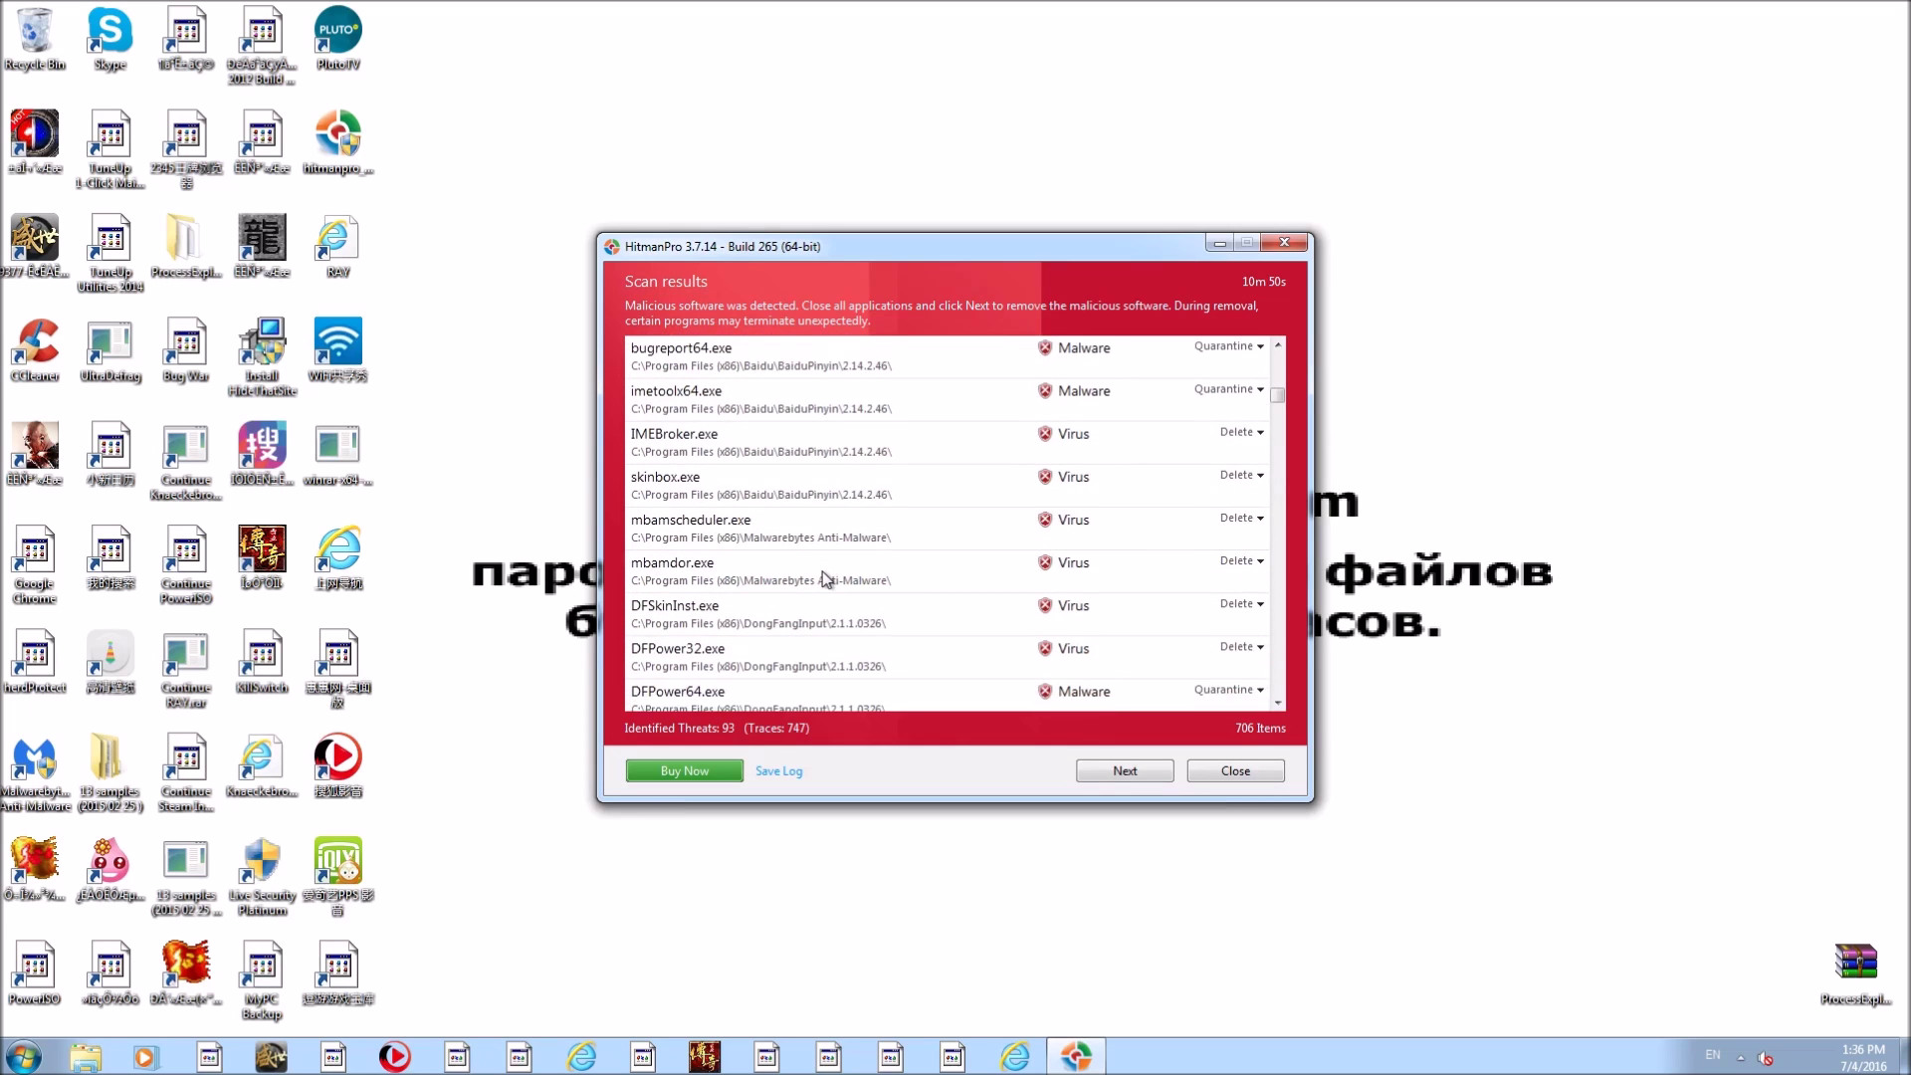
scroll(824, 577, "down", 5)
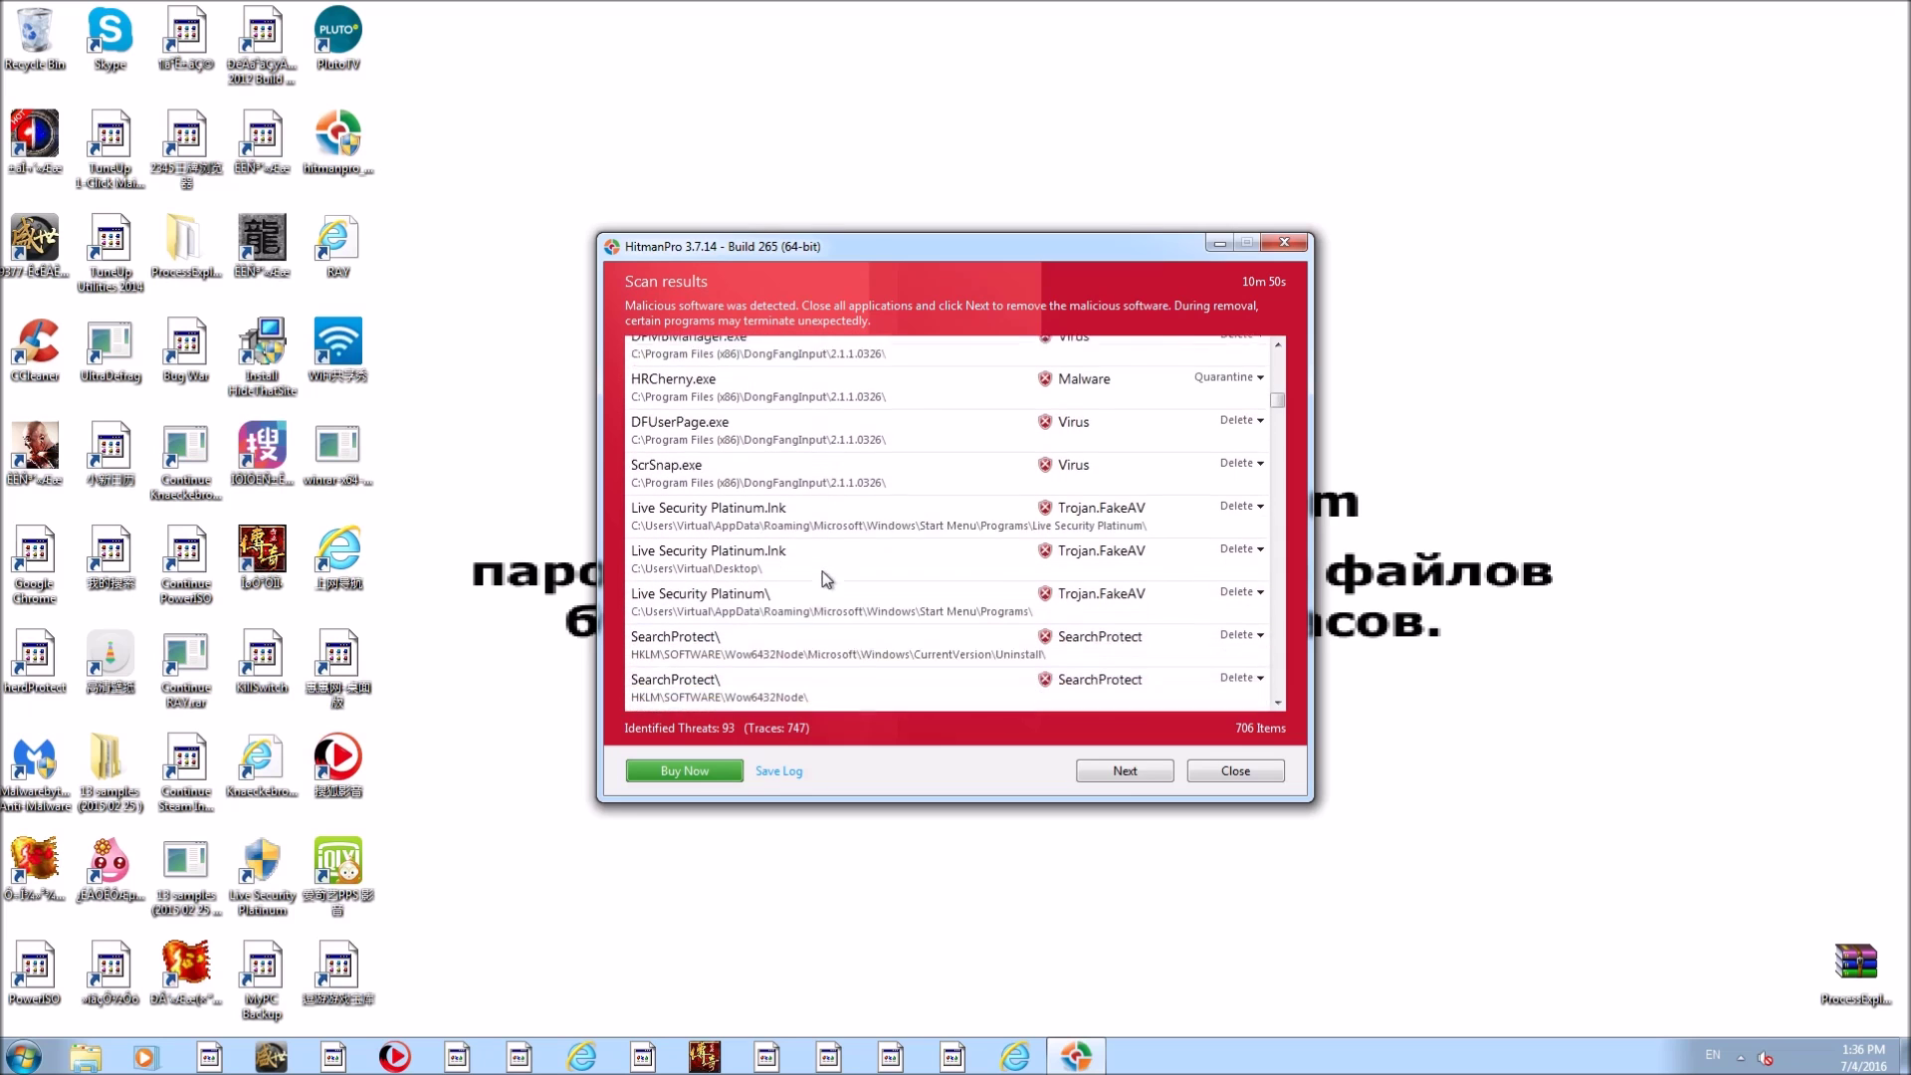
scroll(822, 576, "down", 4)
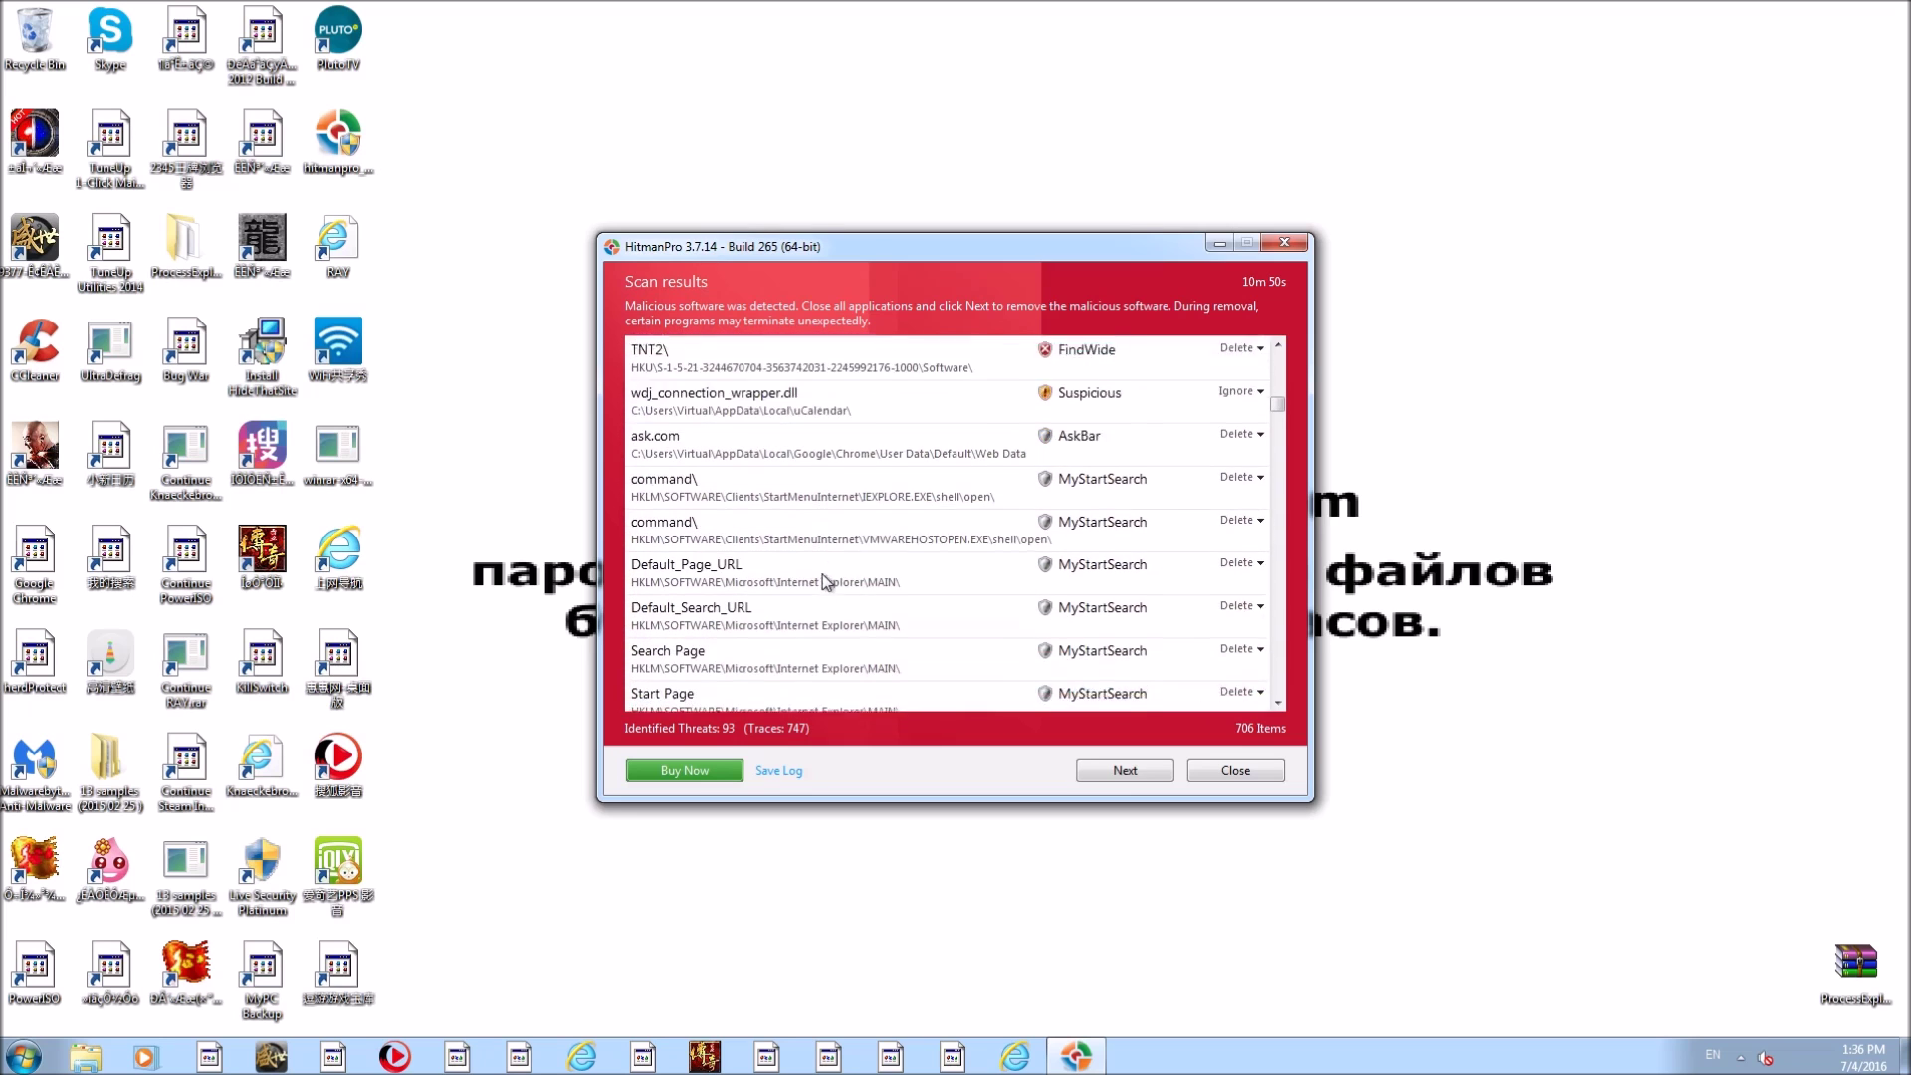
scroll(822, 575, "down", 5)
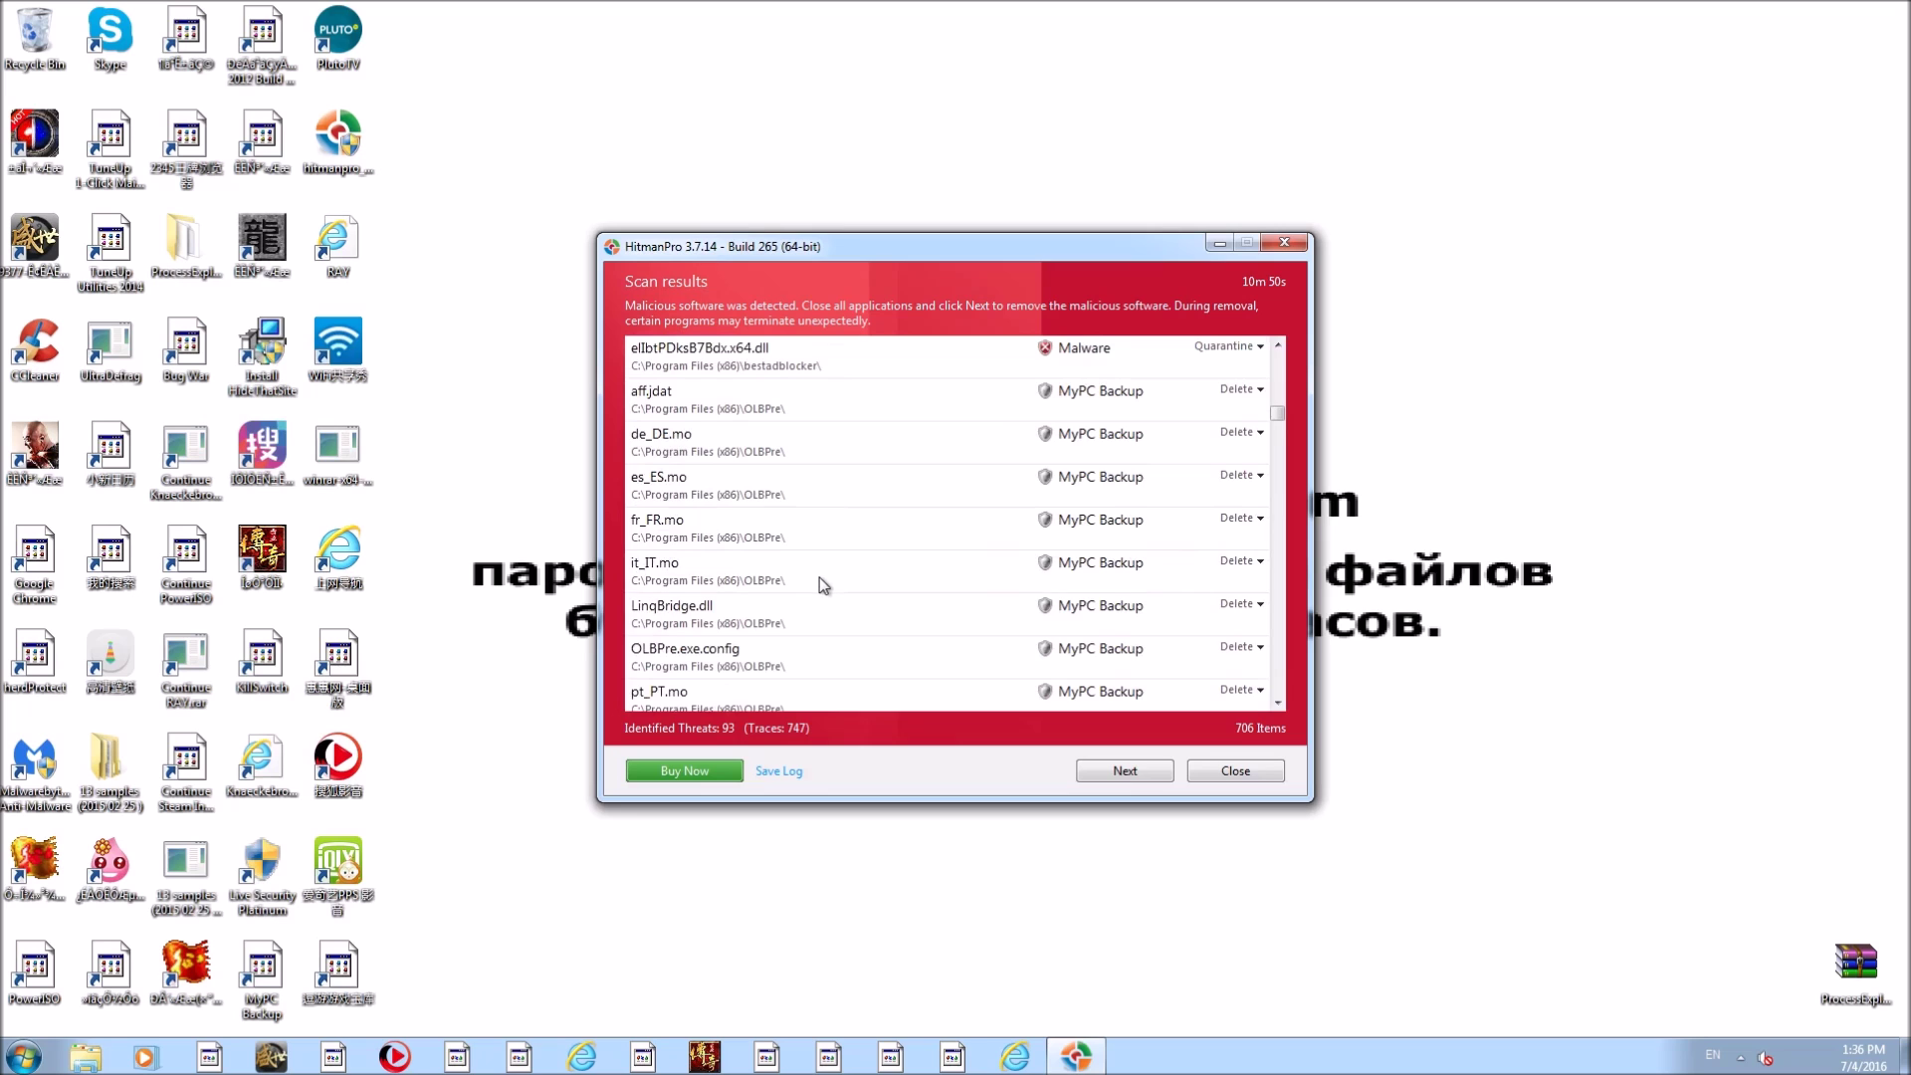
scroll(820, 577, "down", 6)
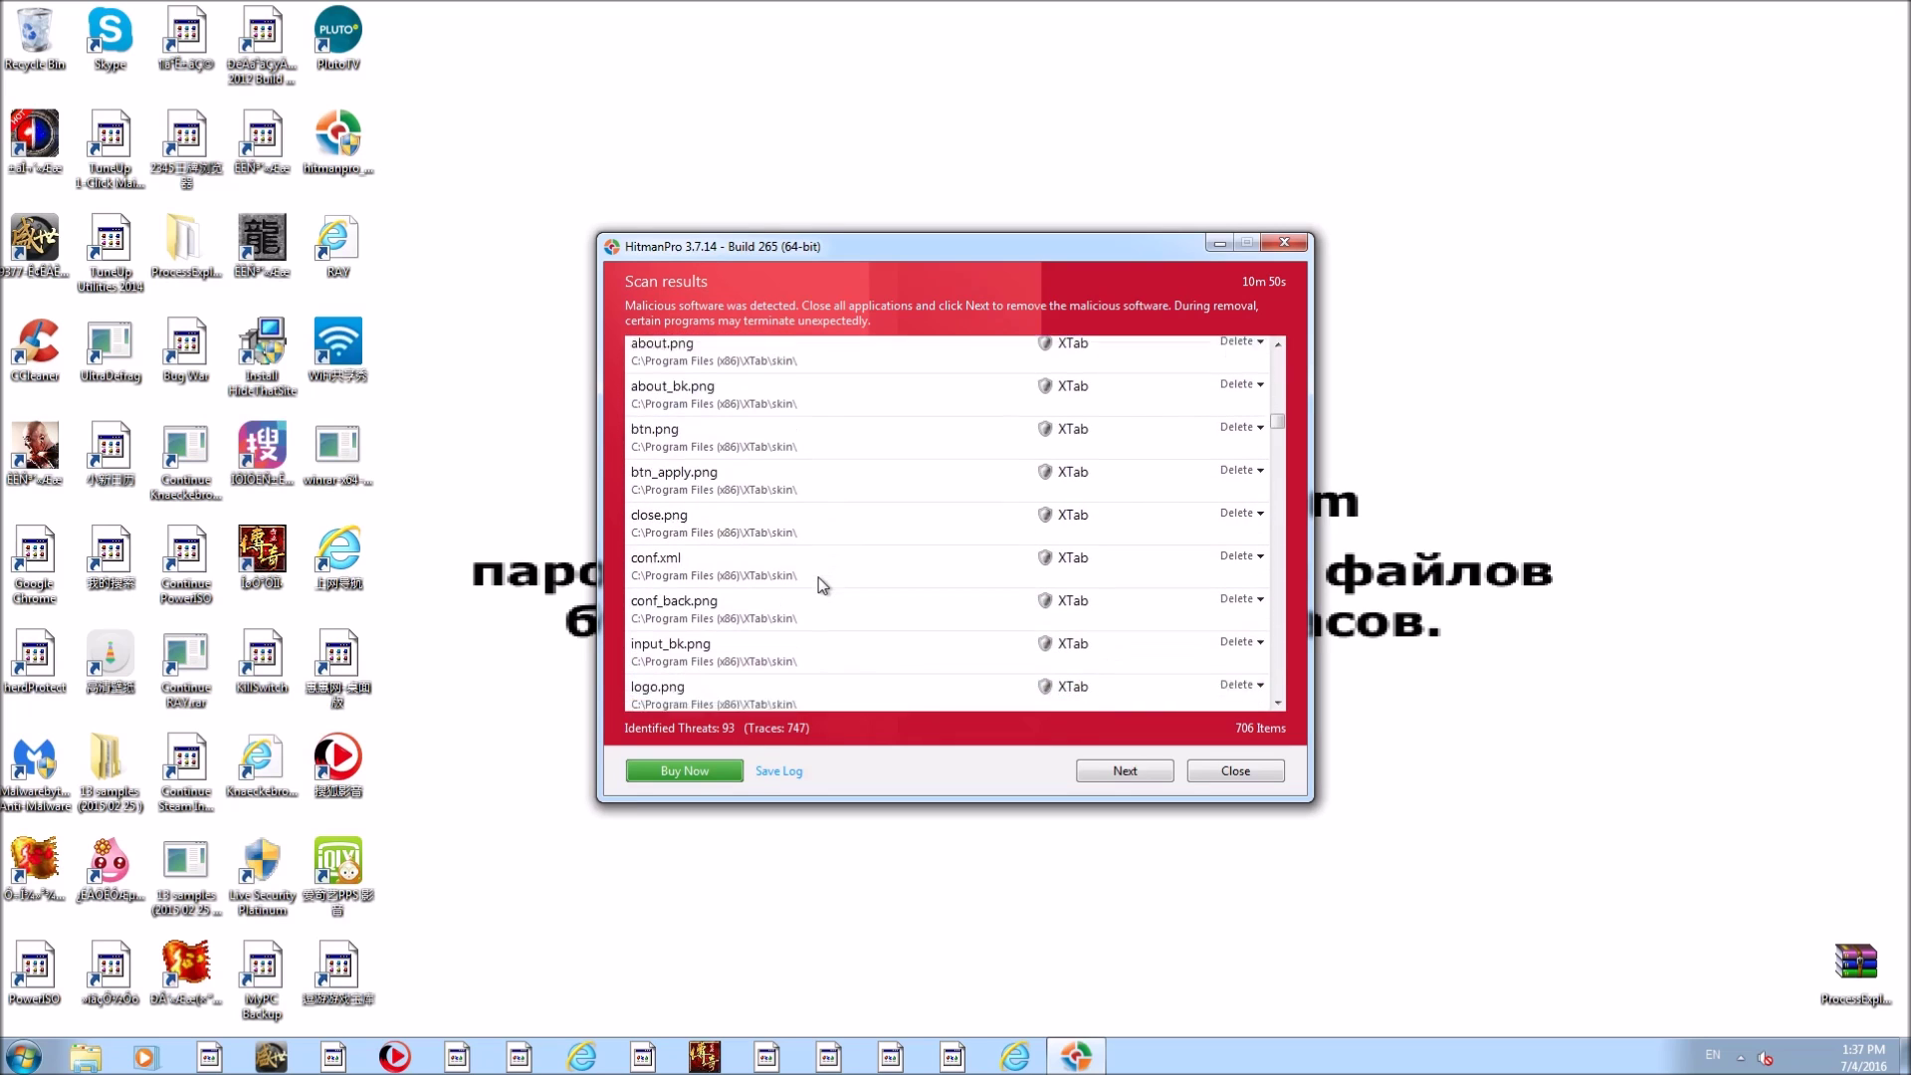
scroll(818, 577, "down", 6)
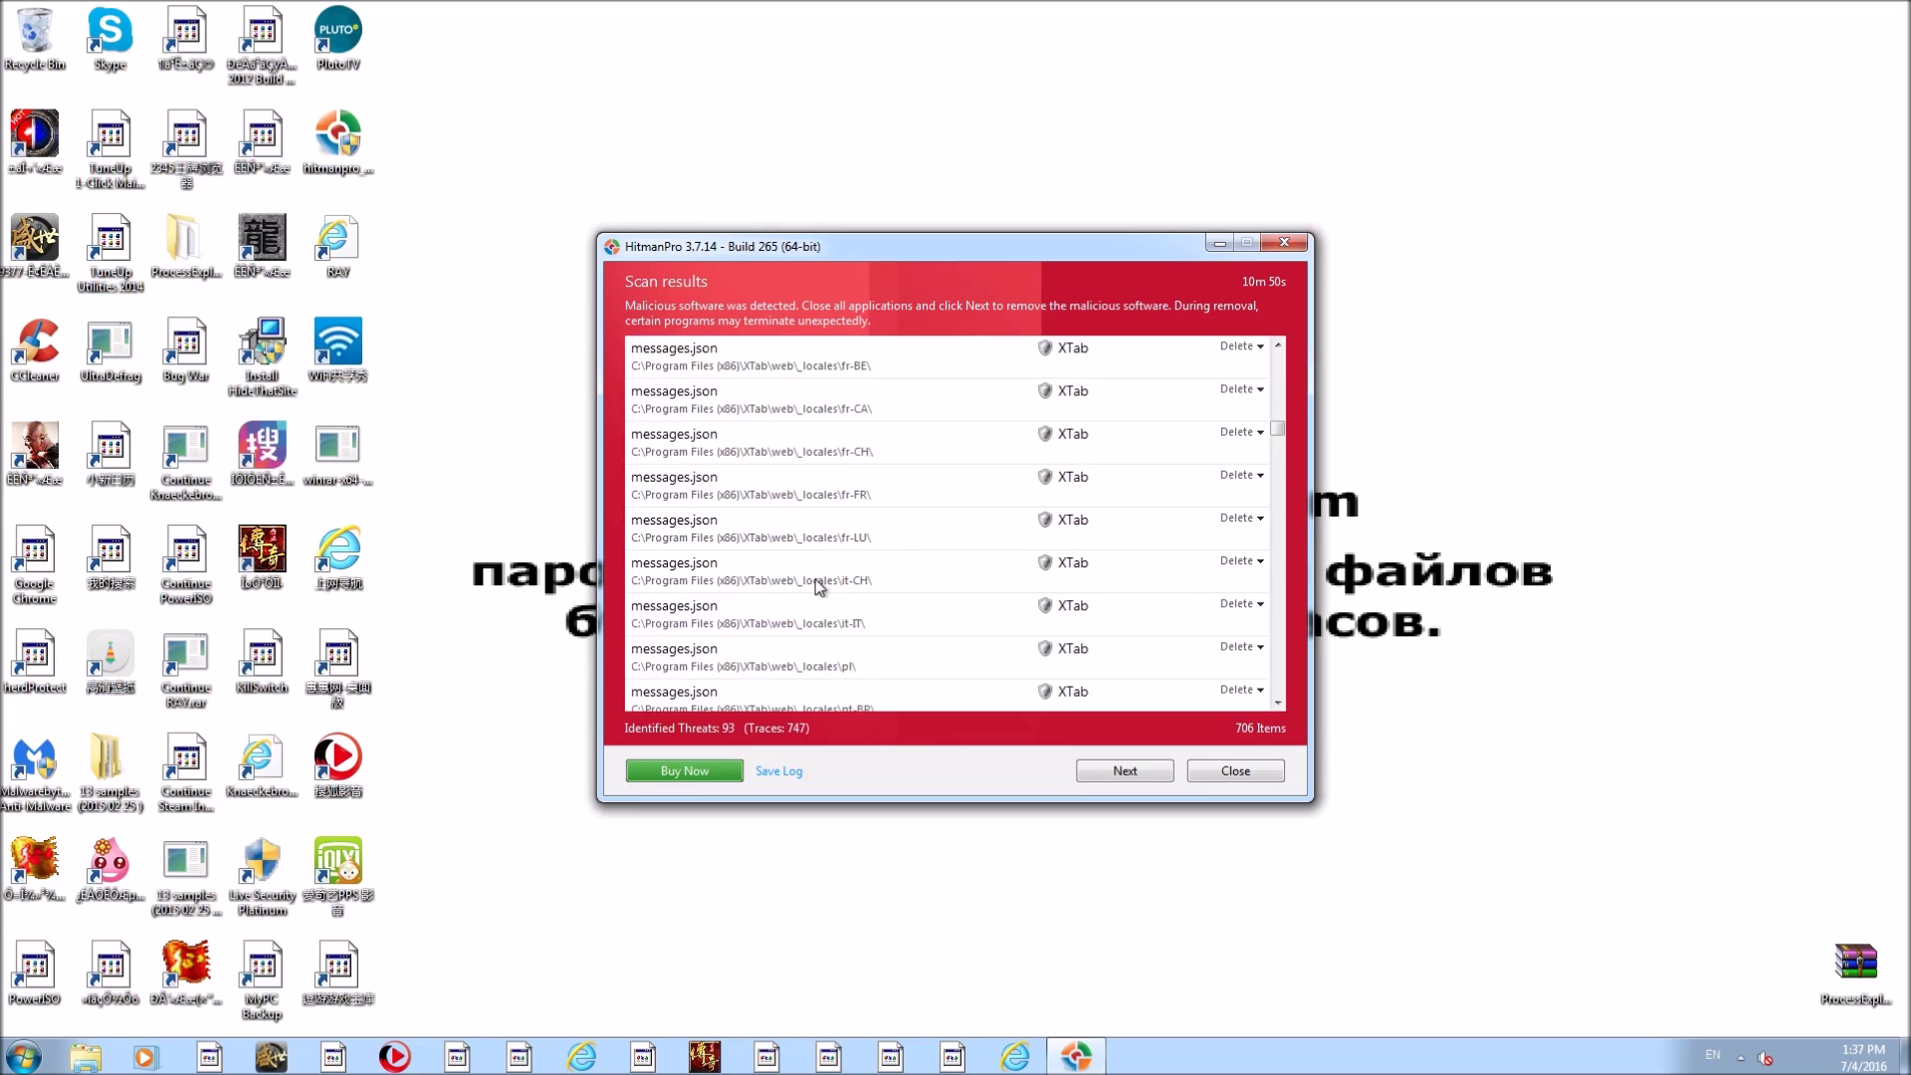
scroll(818, 585, "down", 2)
left_click_drag(1281, 443, 1279, 358)
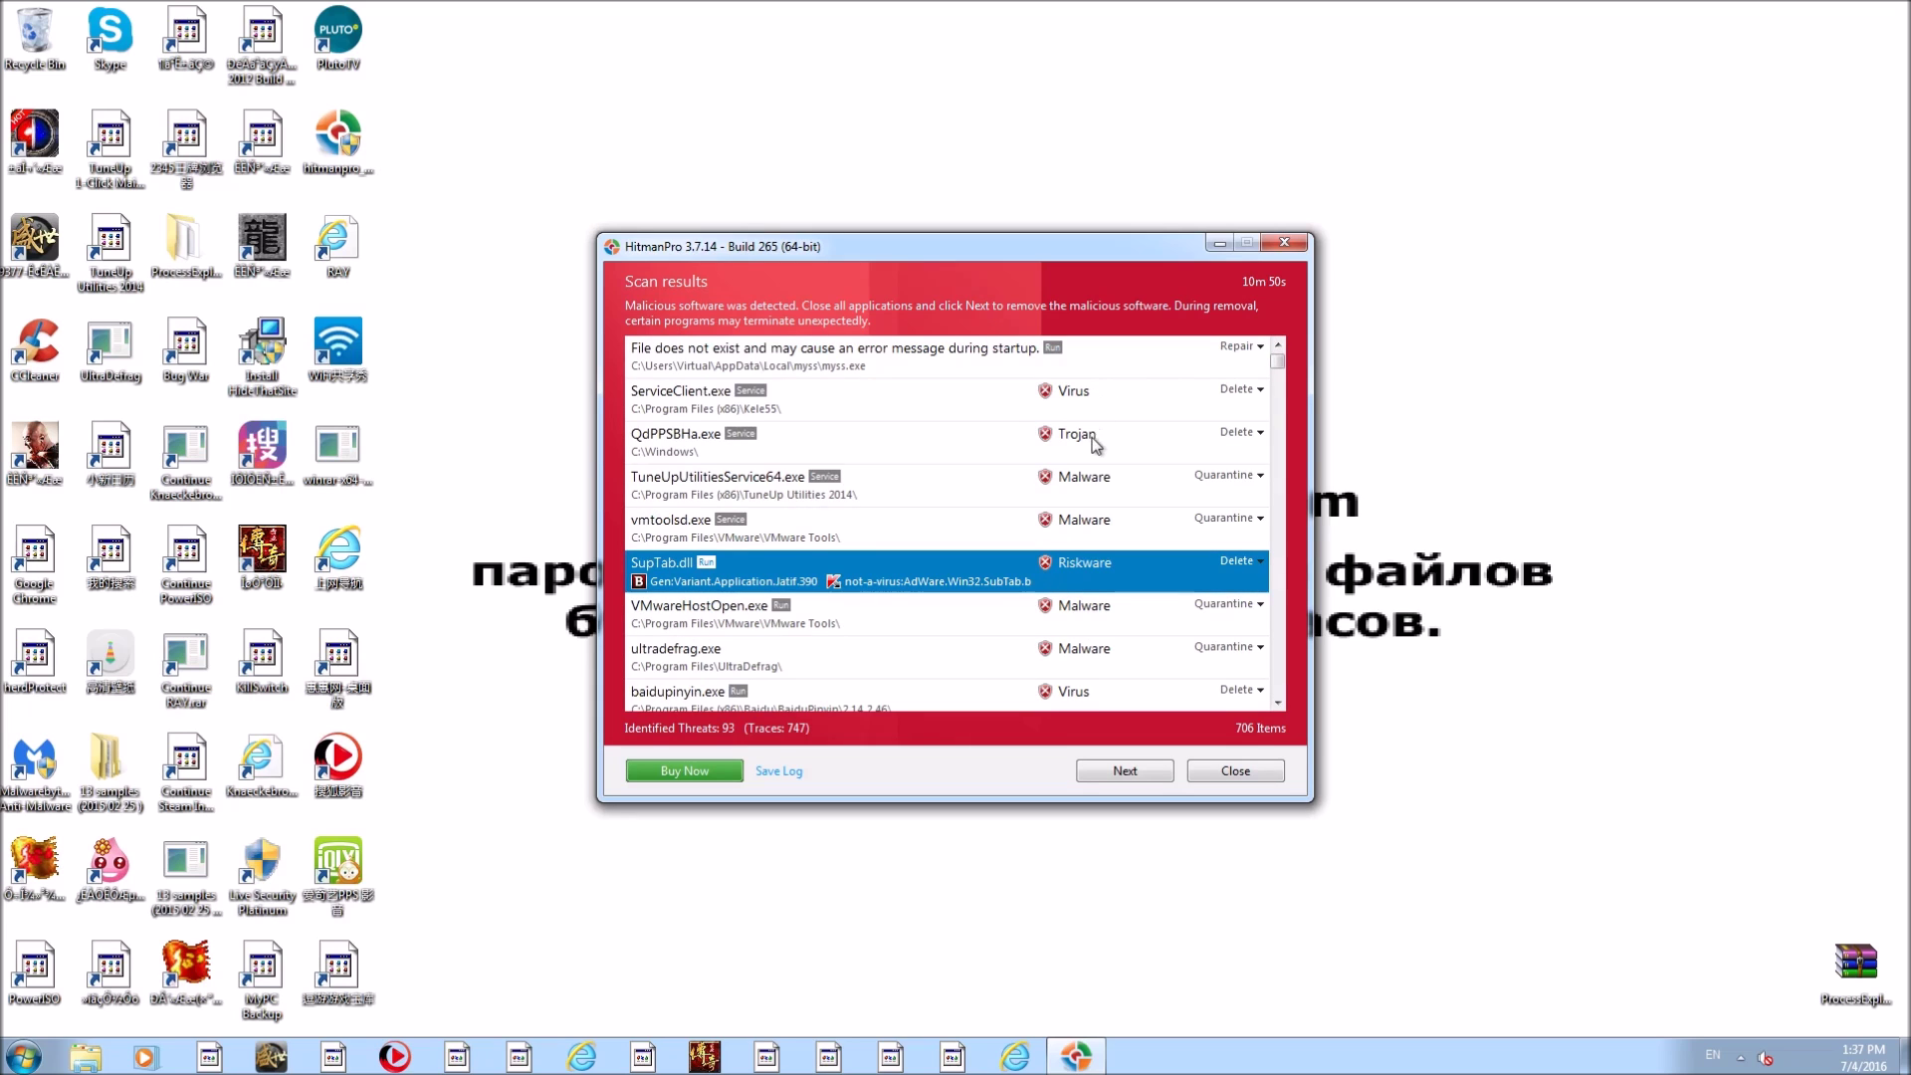
scroll(1096, 386, "down", 1)
scroll(1097, 378, "up", 1)
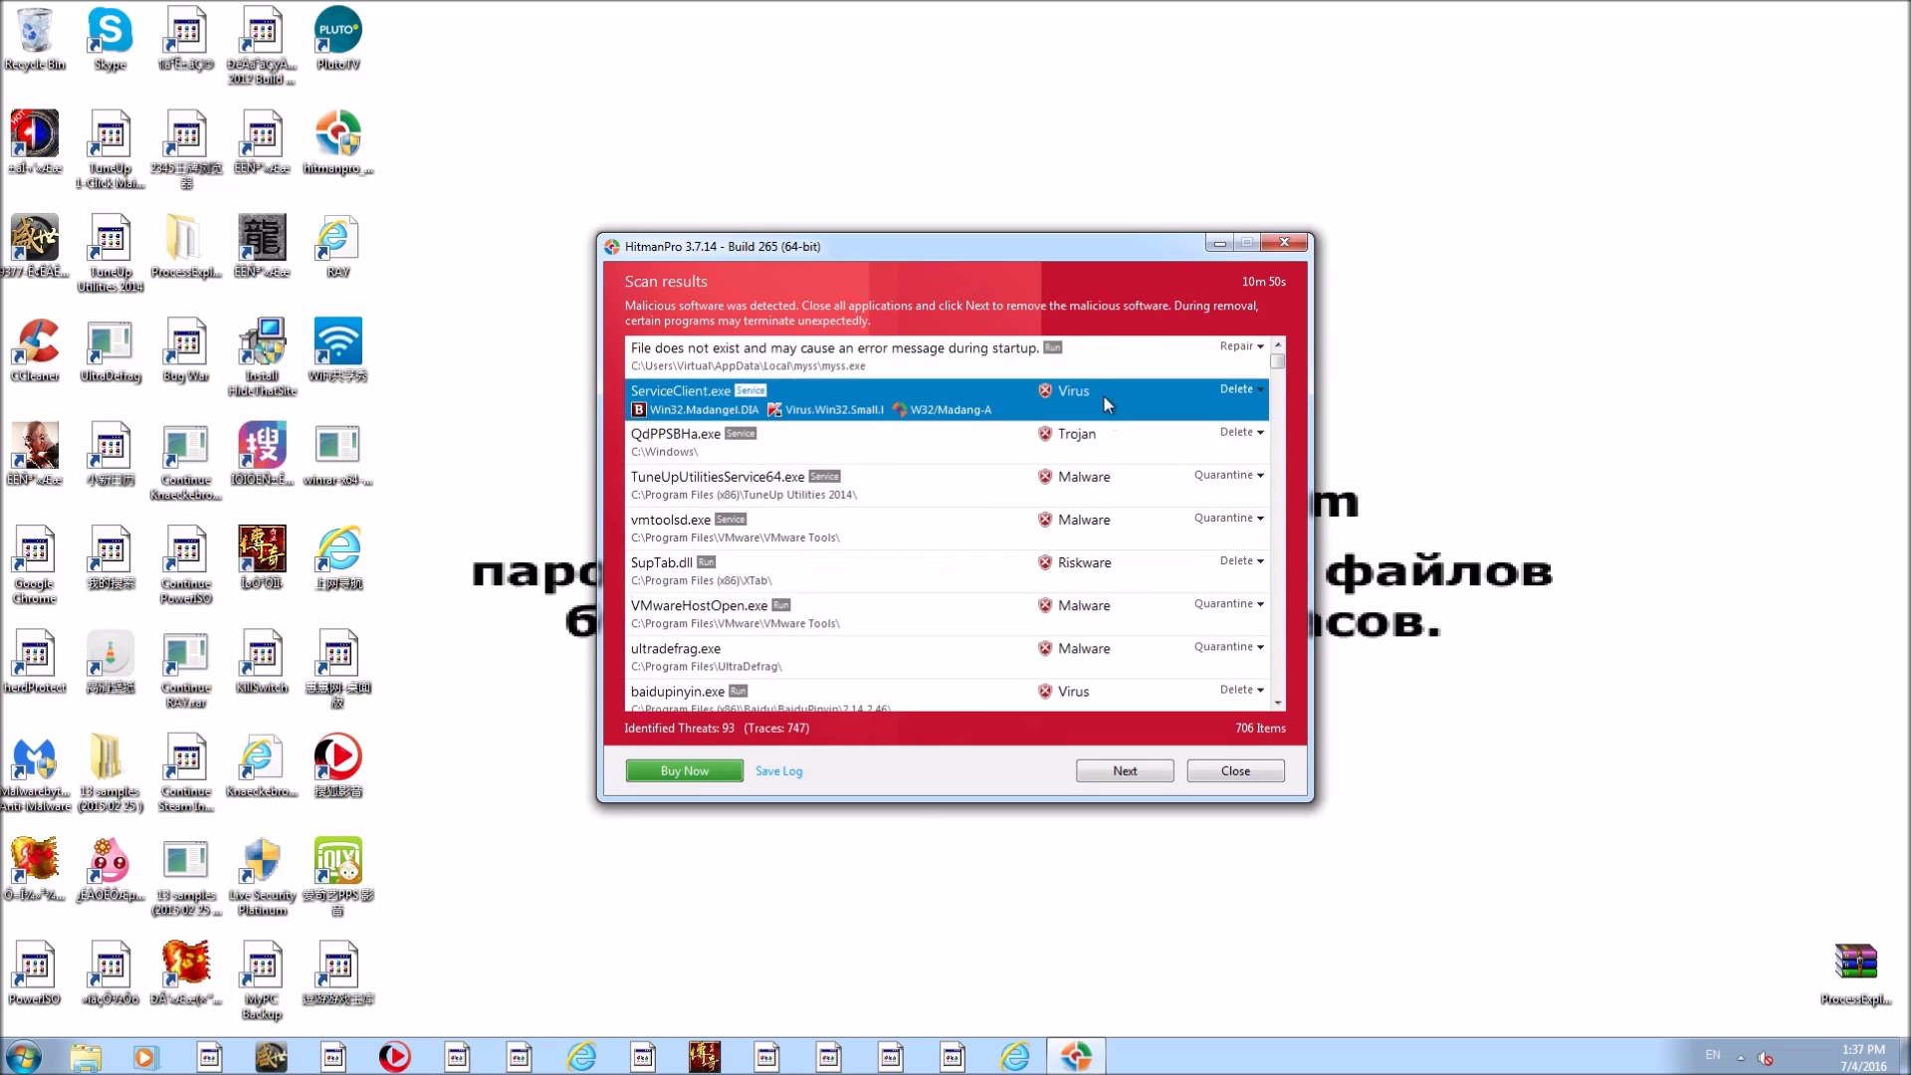
left_click(1102, 477)
left_click(1067, 565)
left_click(1031, 647)
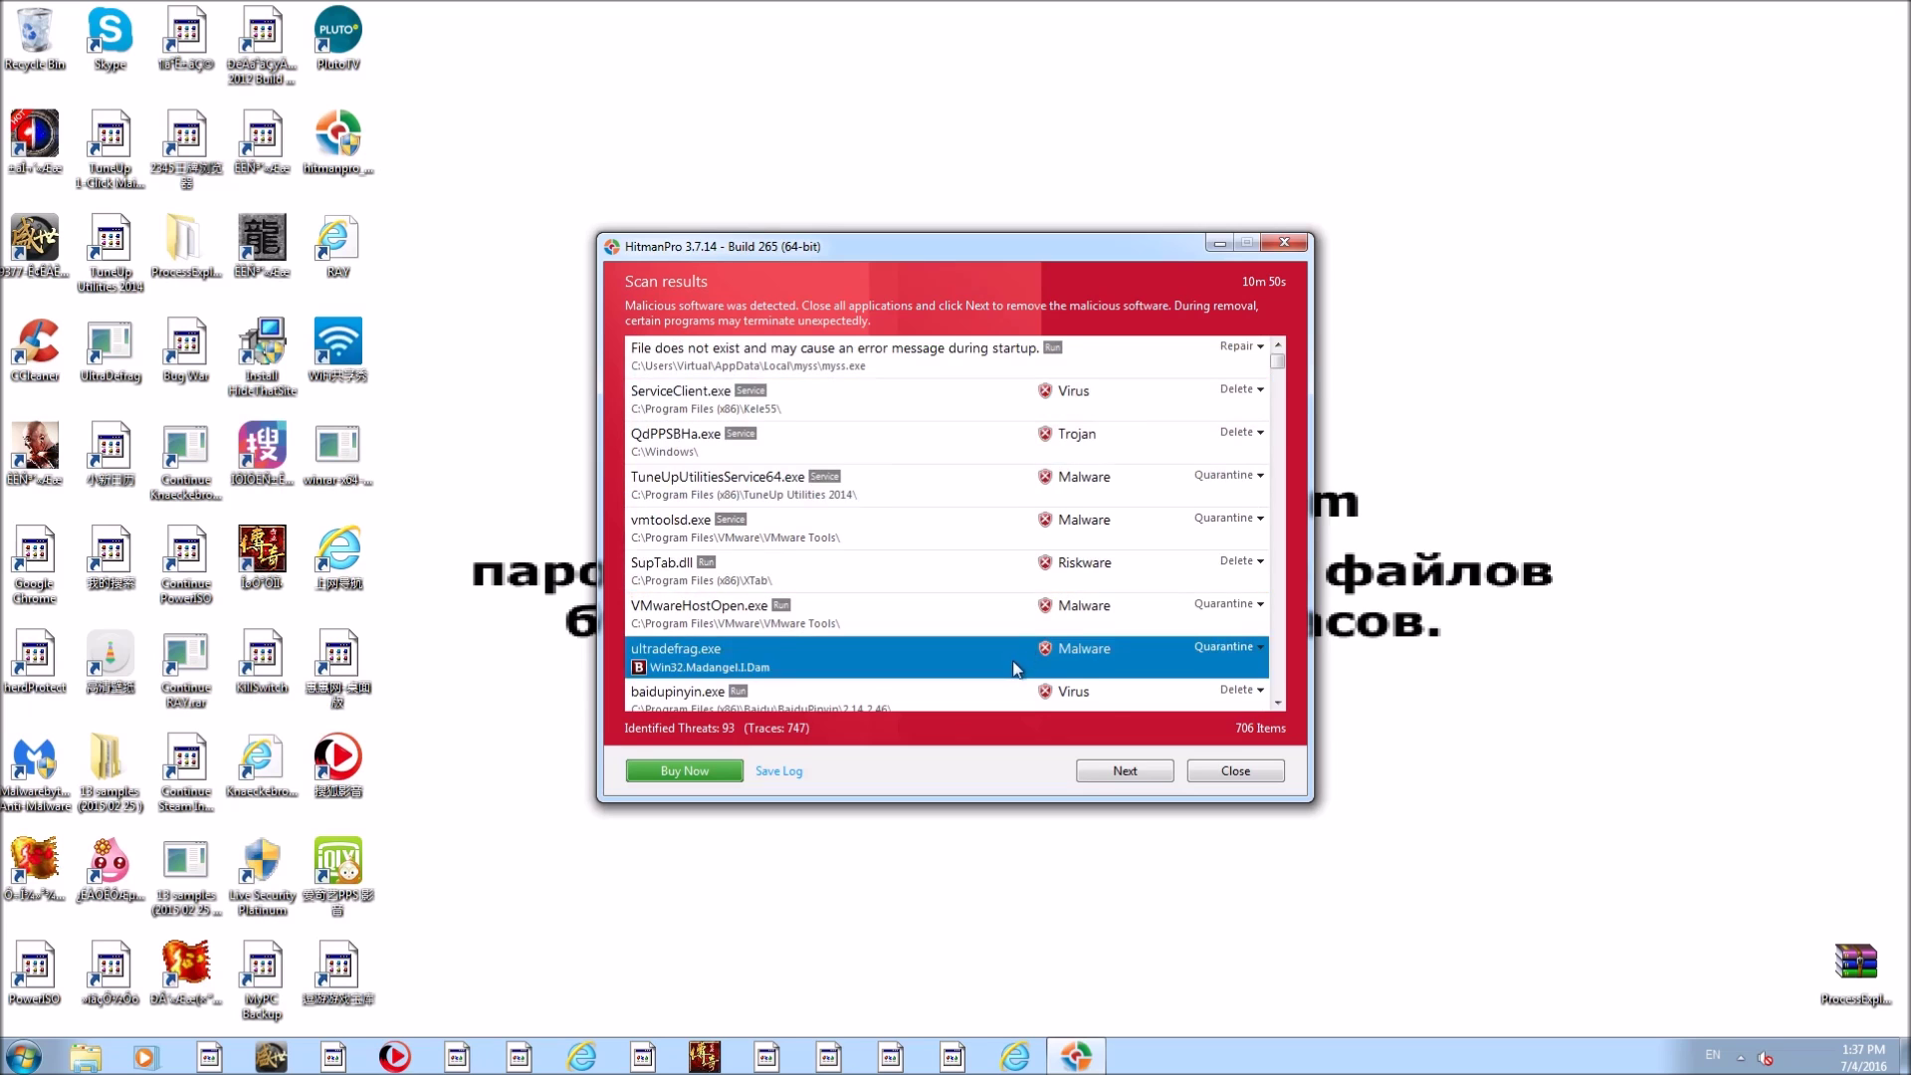
scroll(1003, 624, "down", 1)
left_click(1000, 578)
left_click(983, 611)
left_click(961, 655)
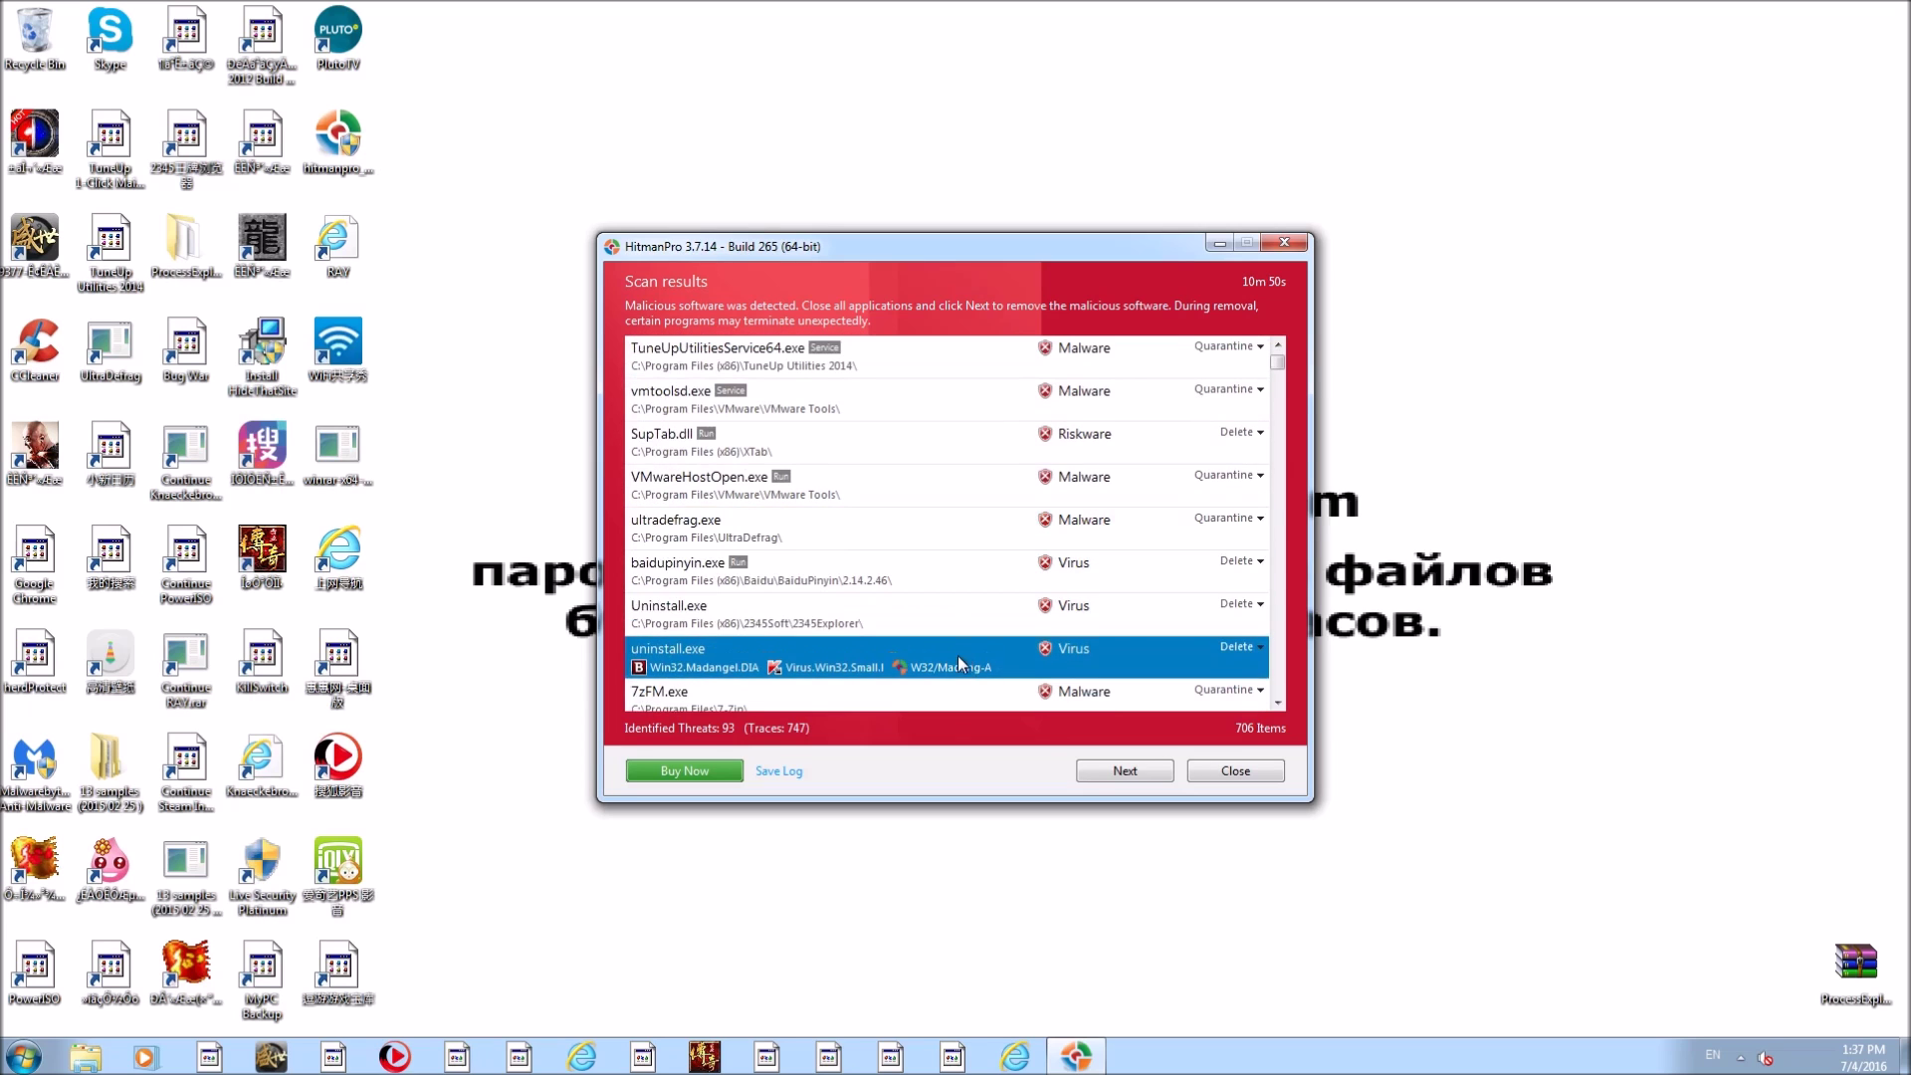
scroll(945, 647, "down", 2)
left_click(840, 454)
left_click(818, 481)
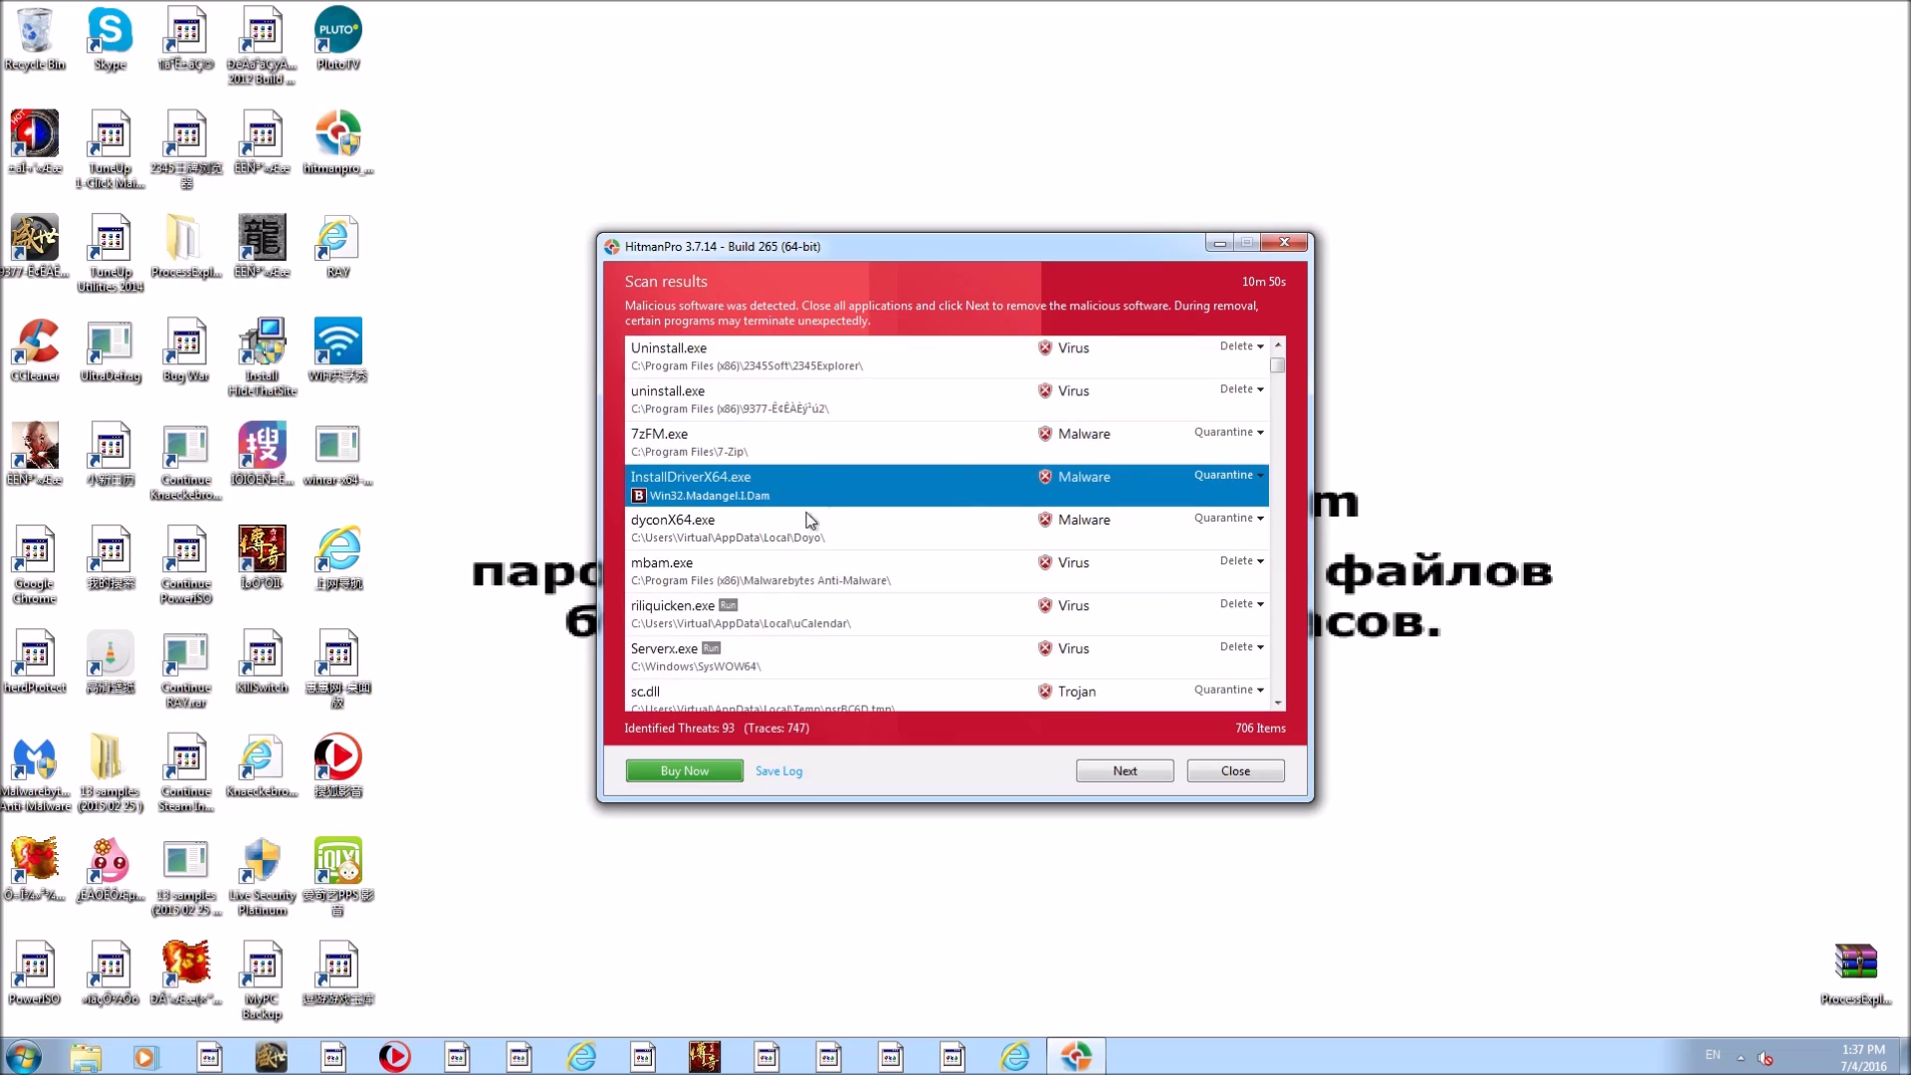
left_click(802, 542)
left_click(794, 572)
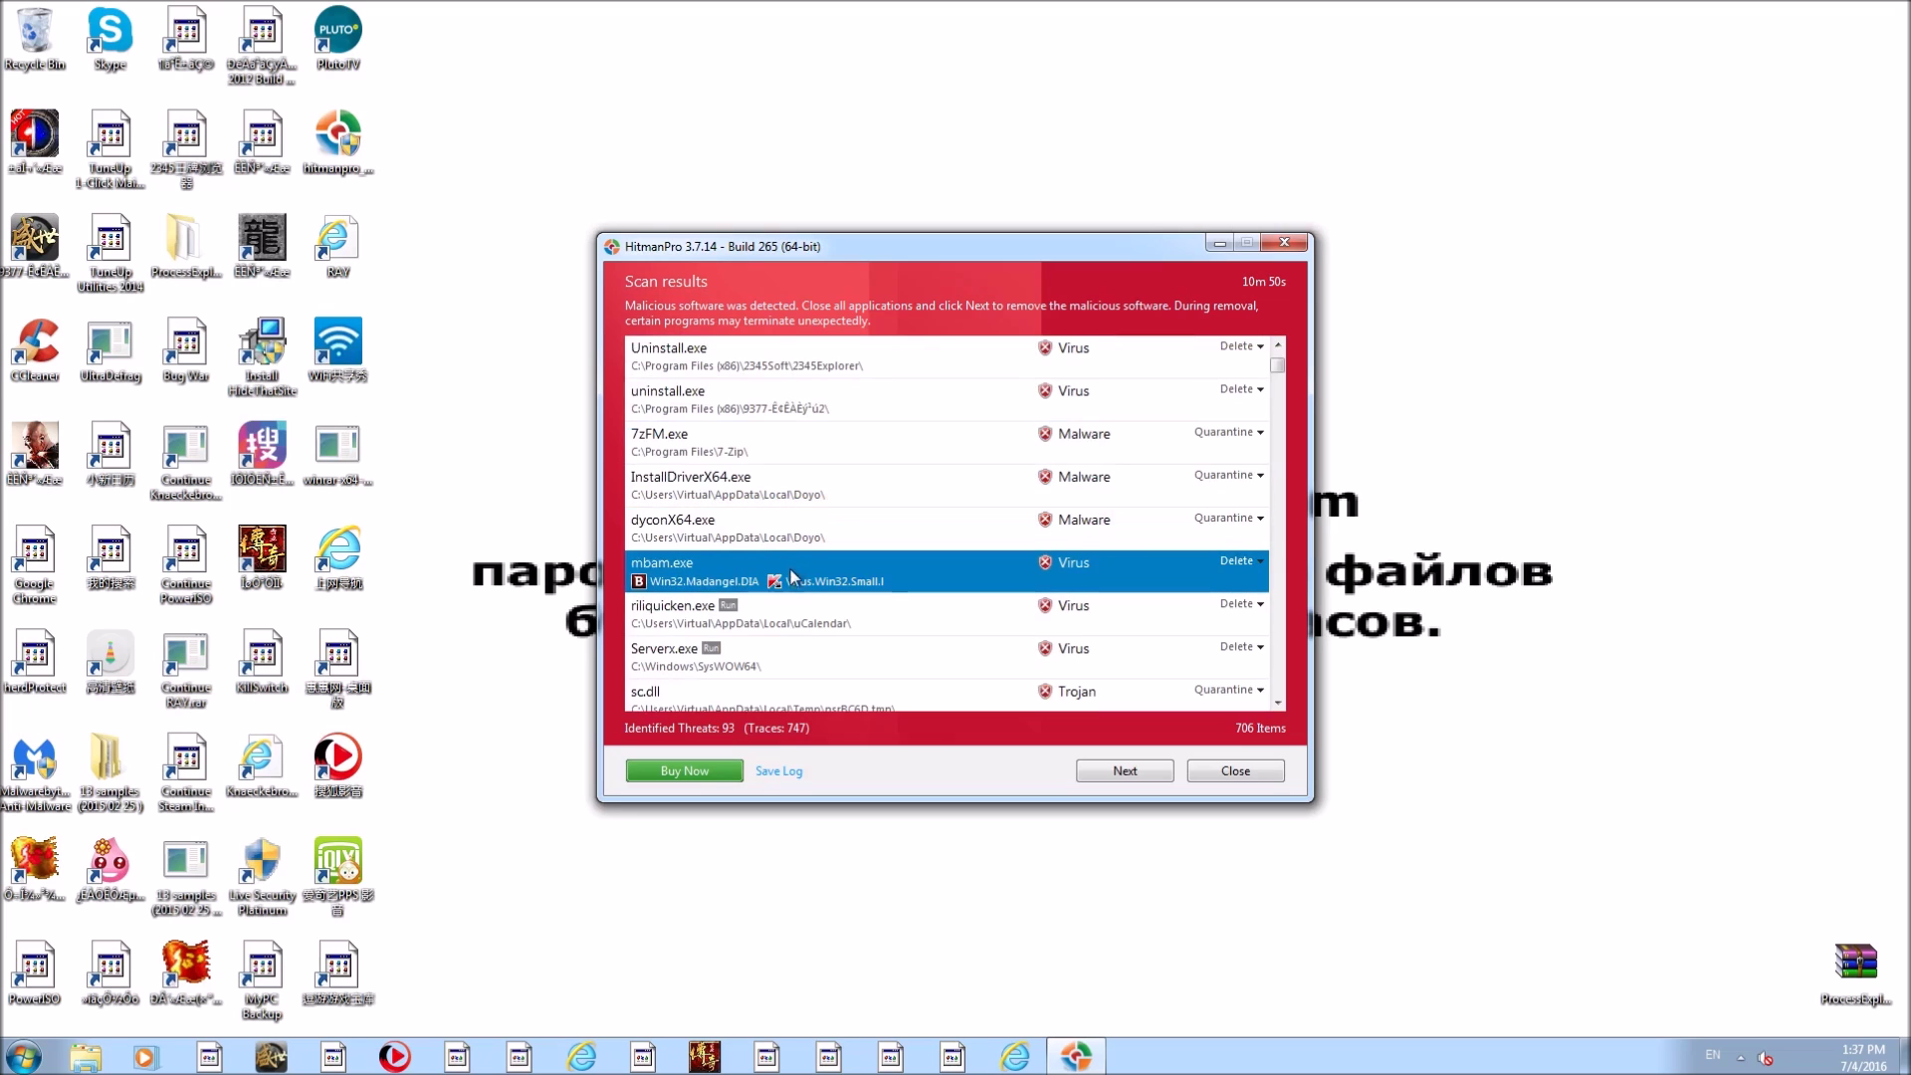
scroll(792, 619, "down", 1)
scroll(790, 617, "down", 2)
left_click(829, 368)
left_click(828, 404)
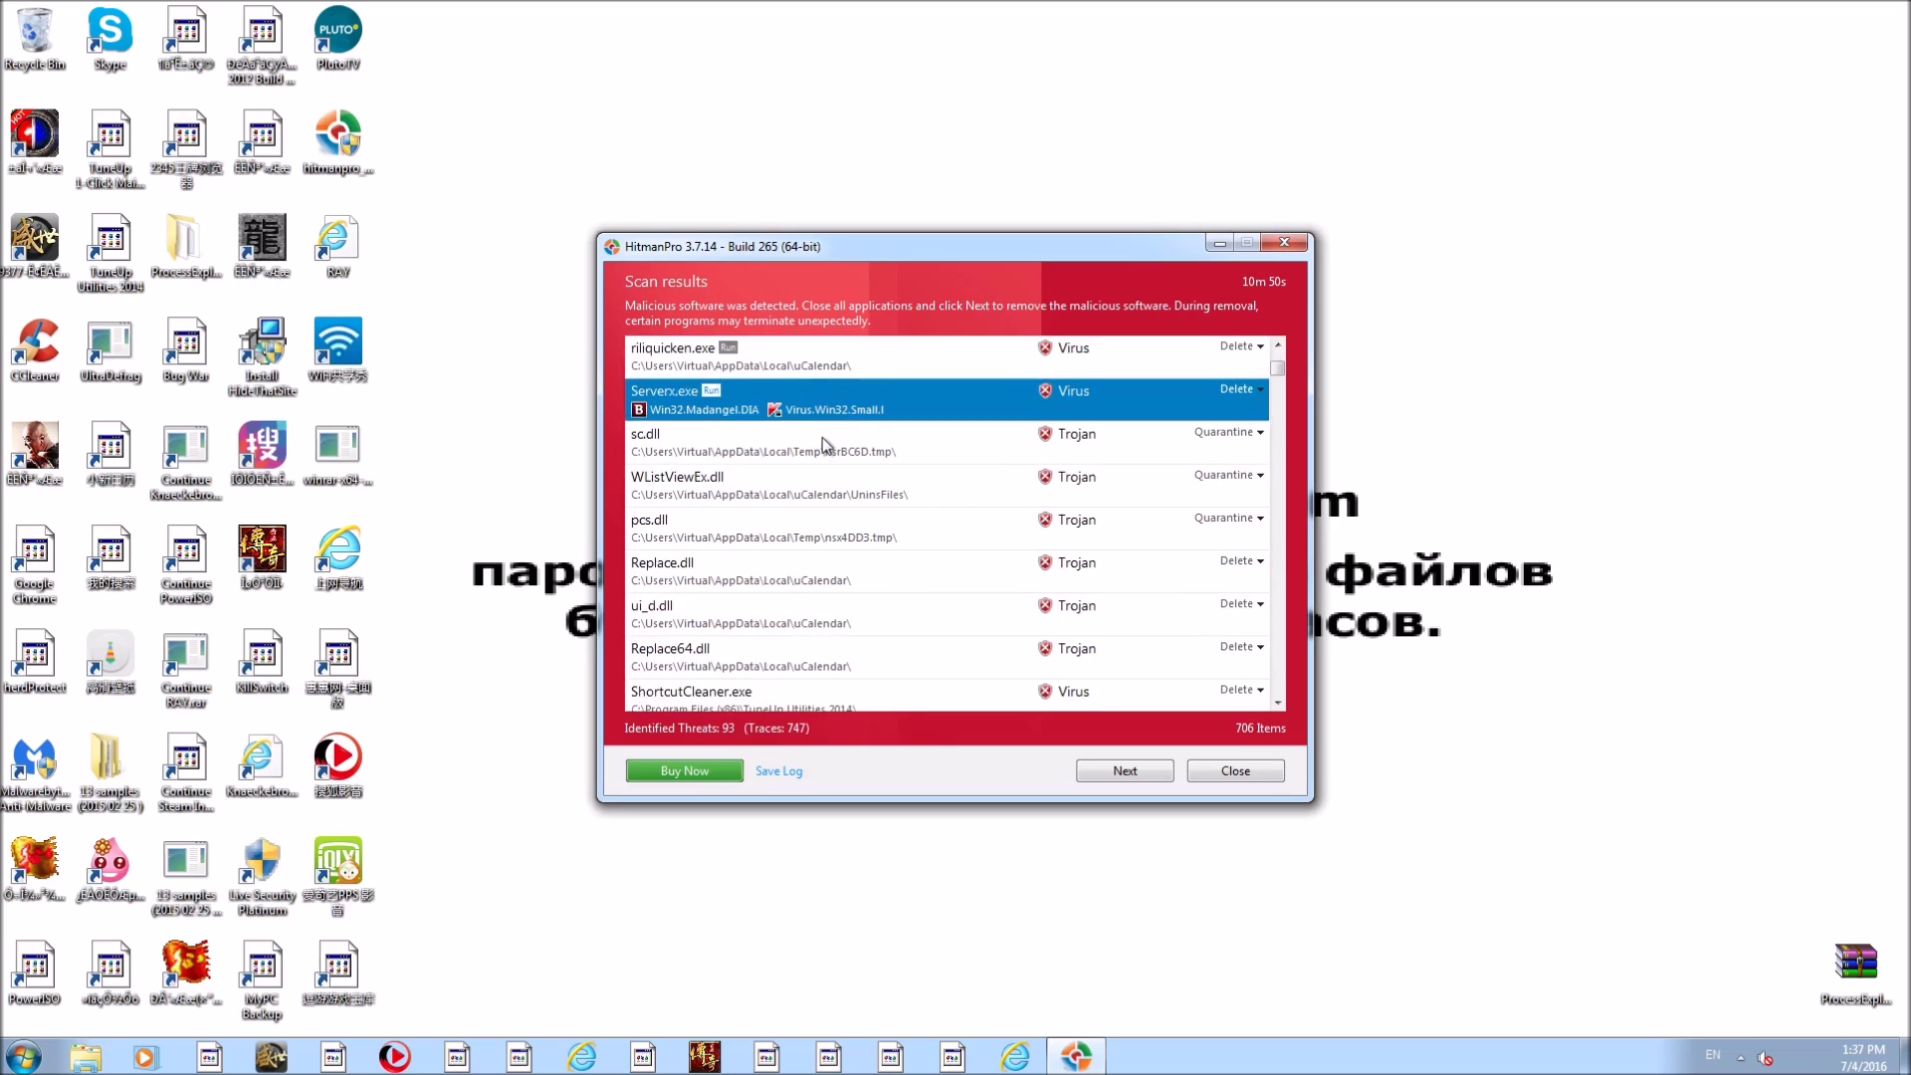
left_click(818, 457)
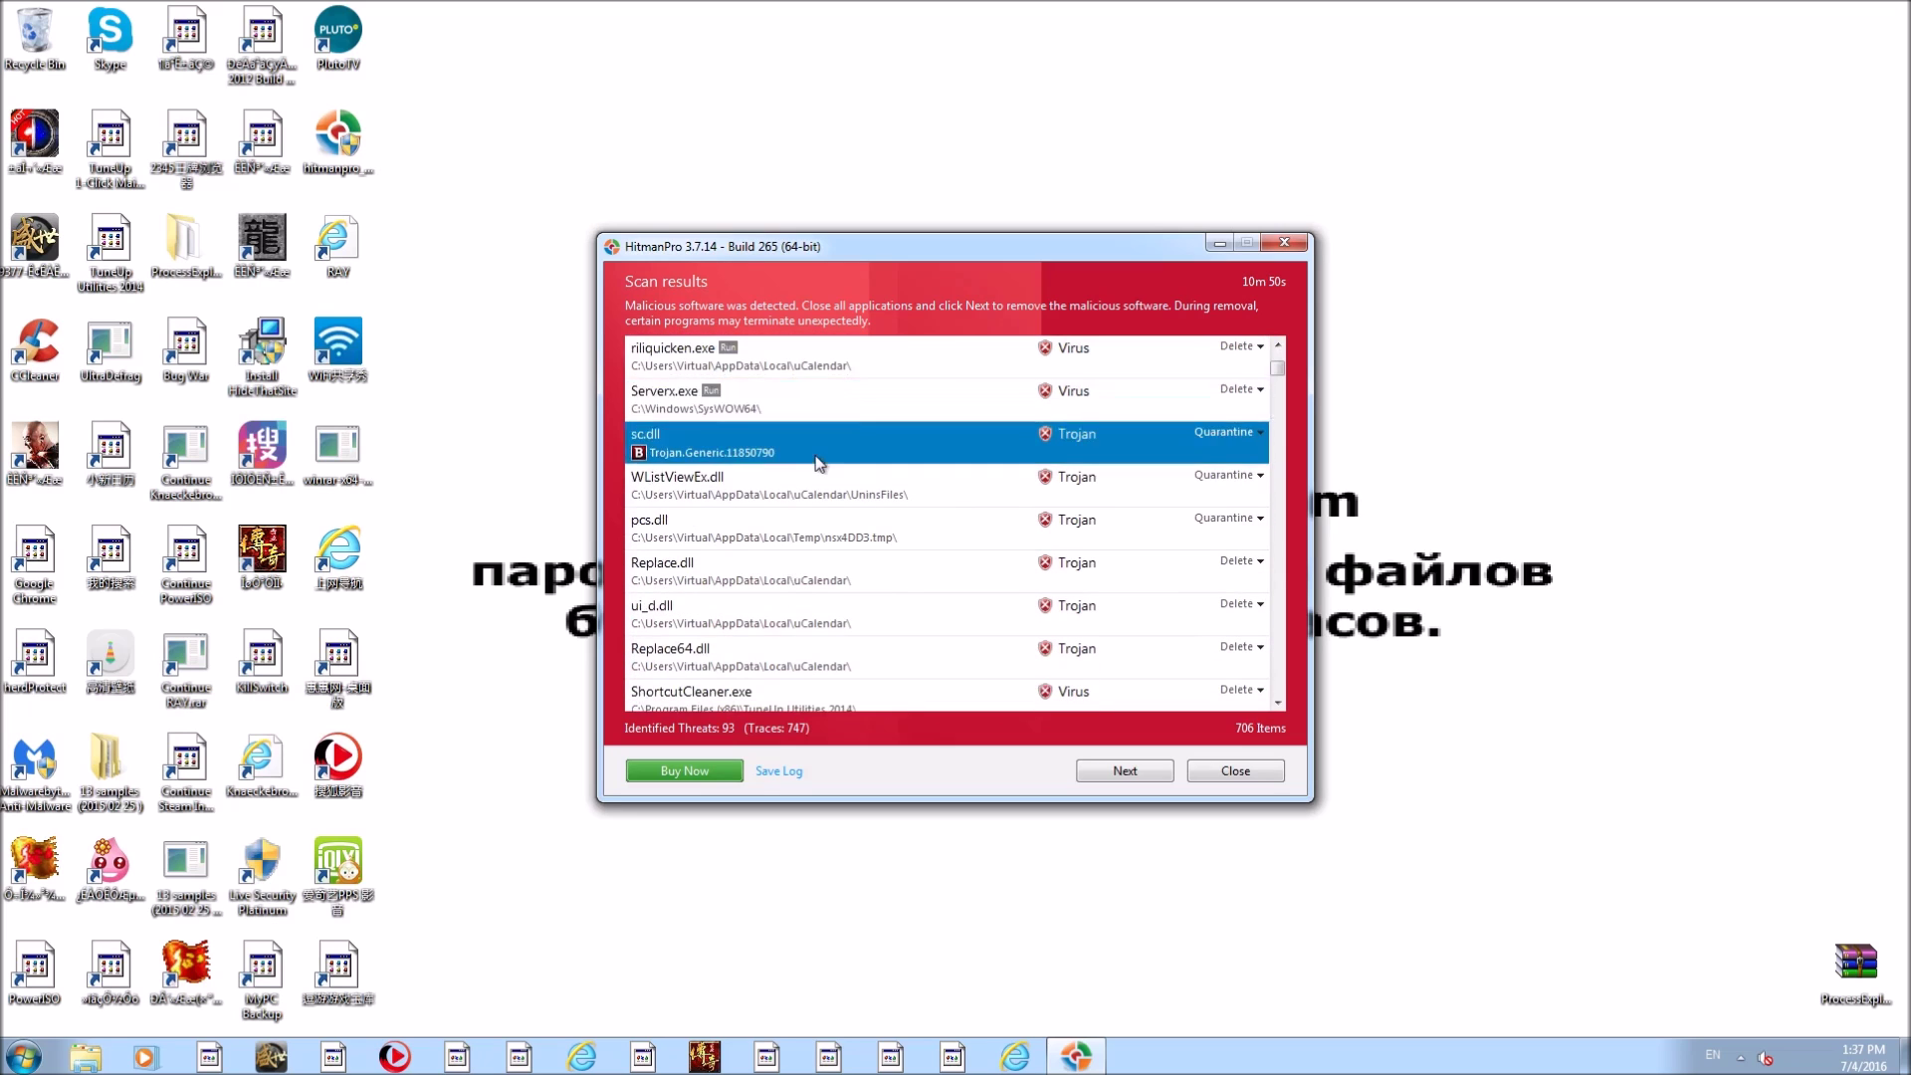
left_click(792, 523)
left_click(789, 501)
left_click(778, 539)
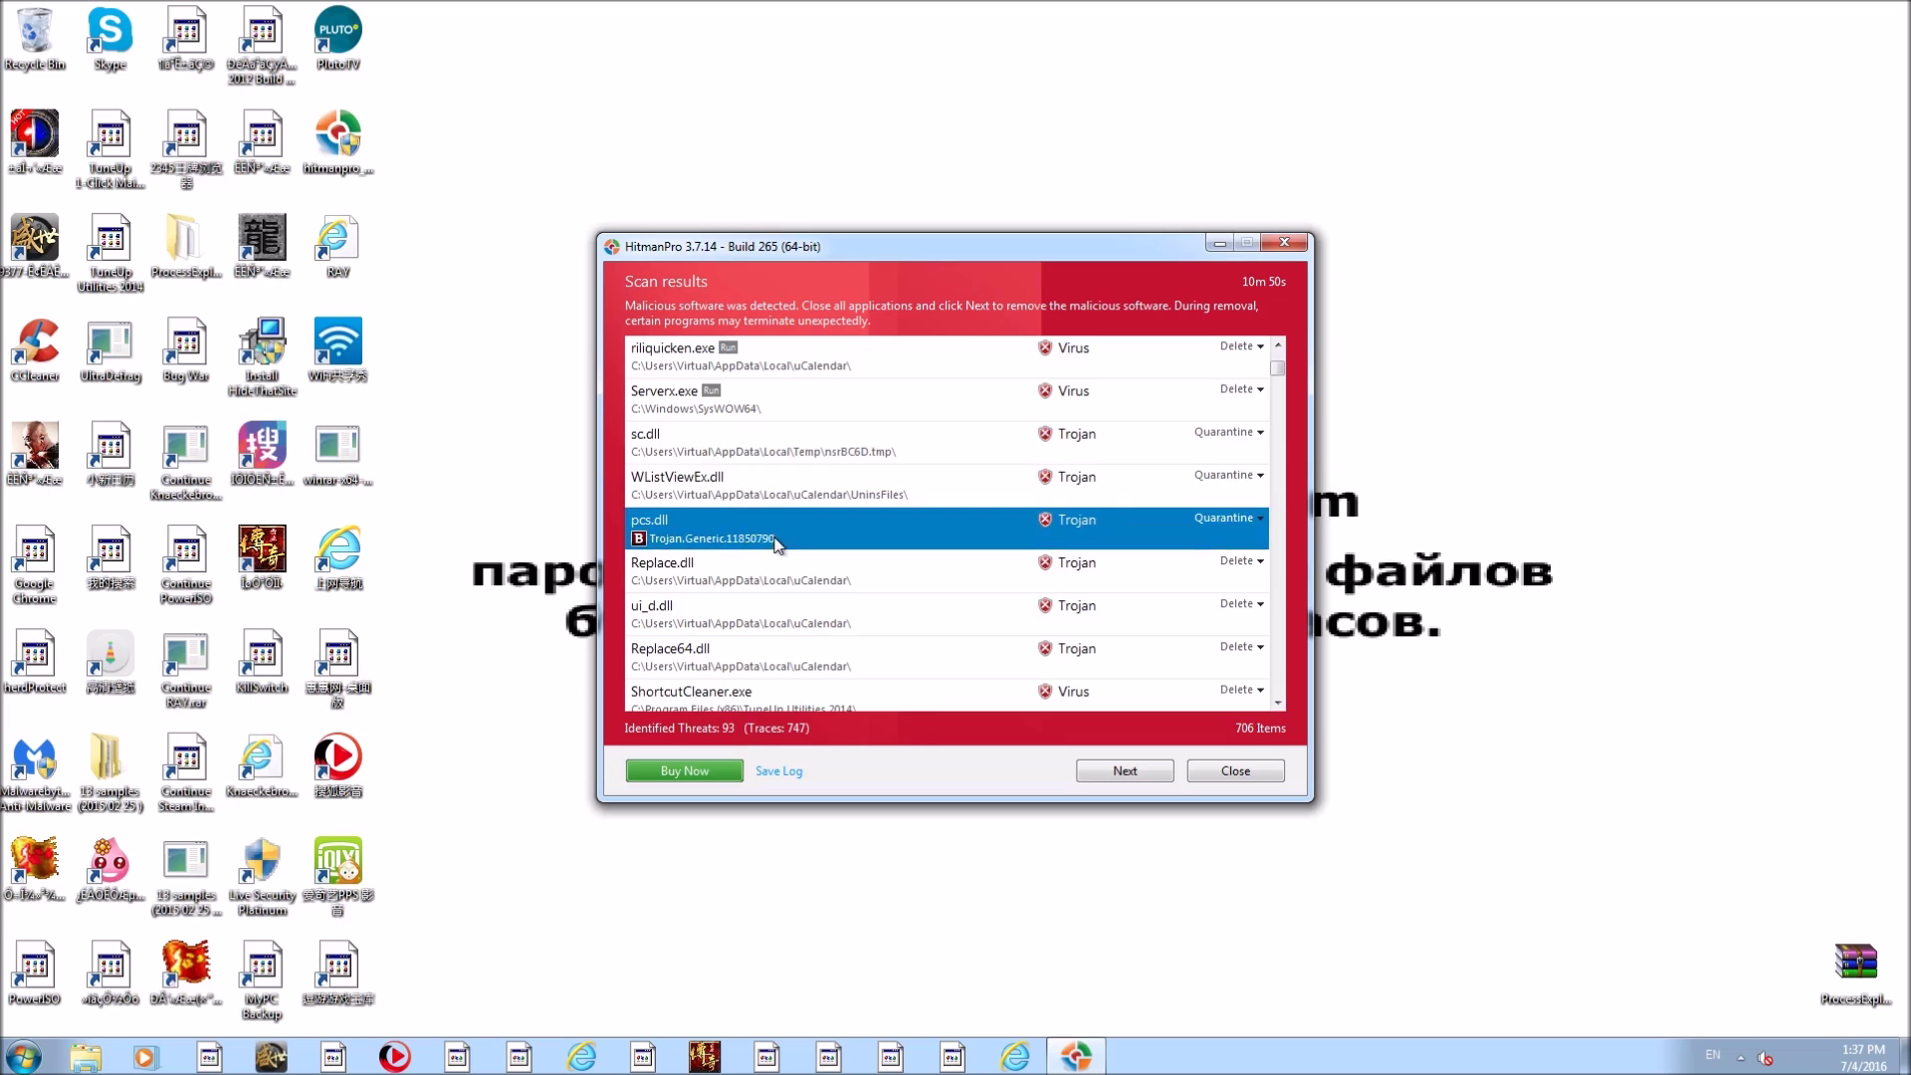
left_click(767, 566)
left_click(750, 611)
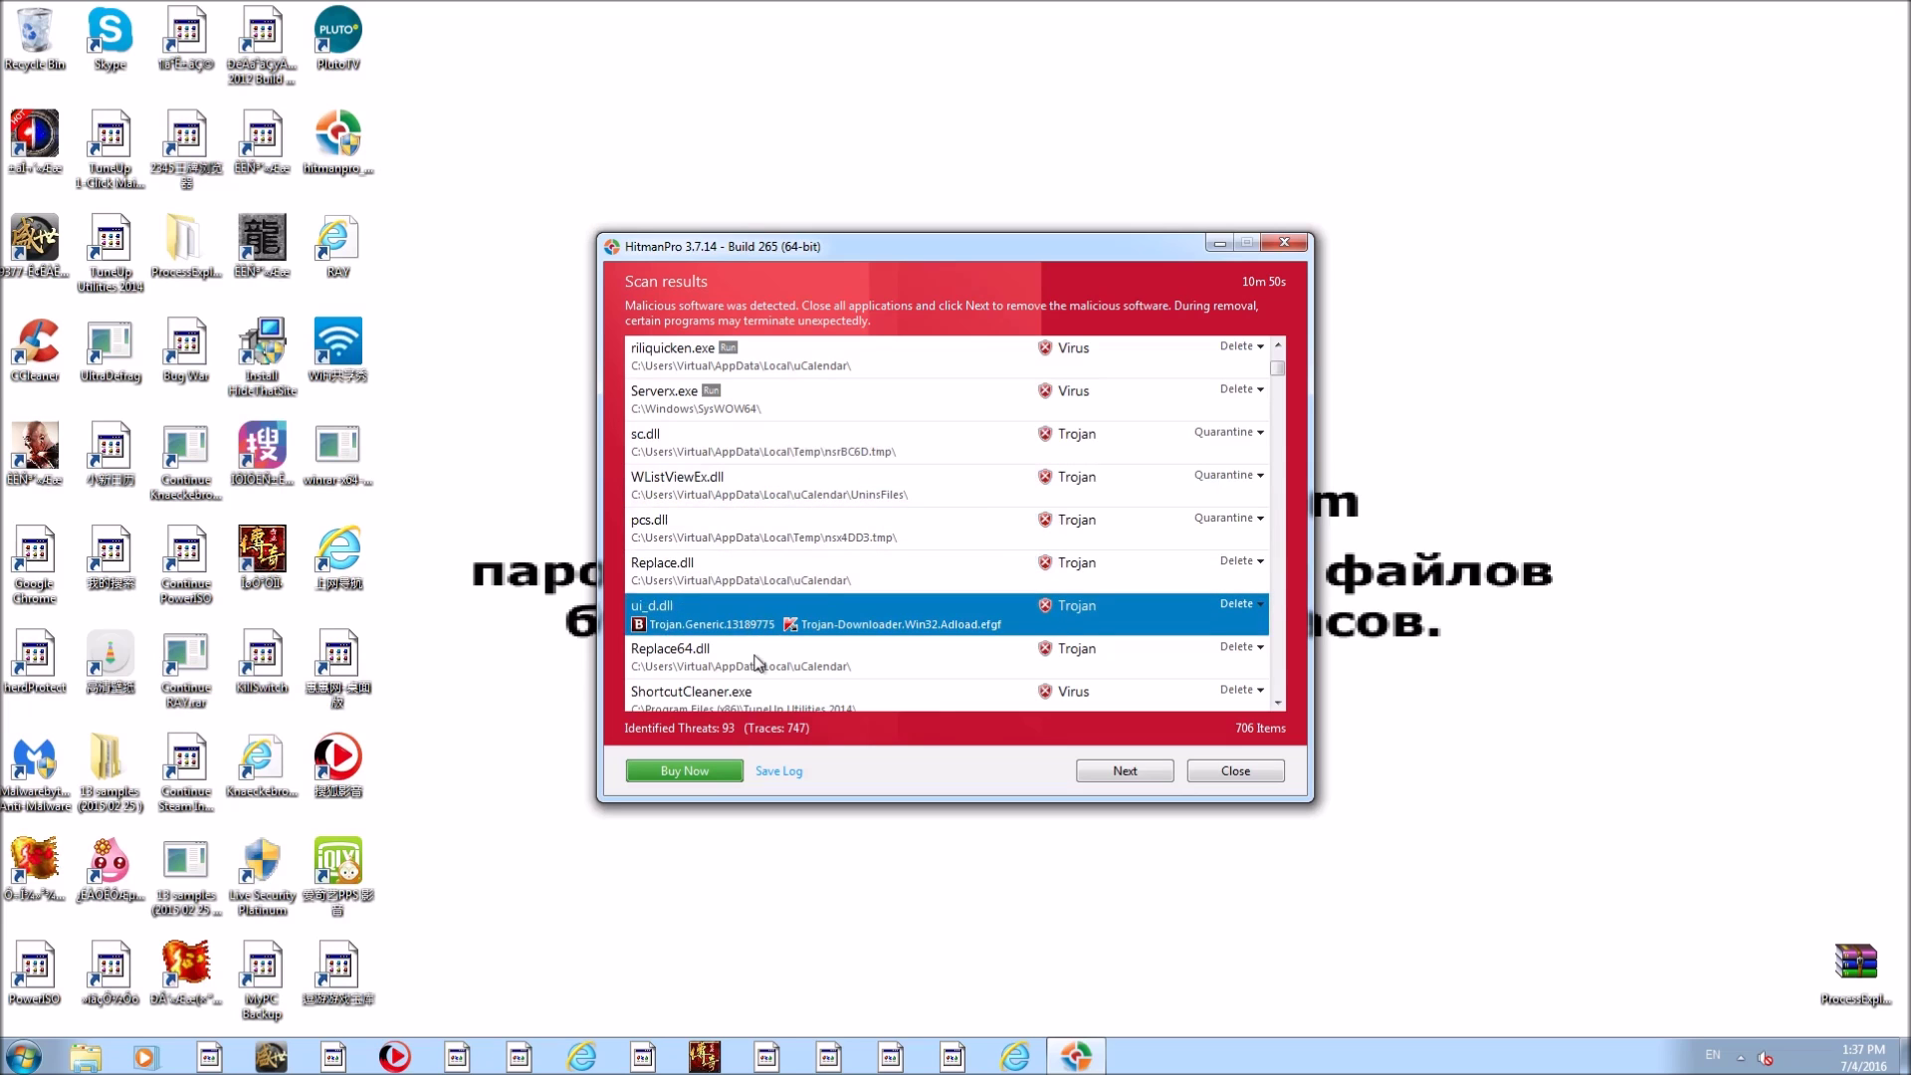
left_click(755, 657)
scroll(791, 519, "down", 2)
left_click(801, 461)
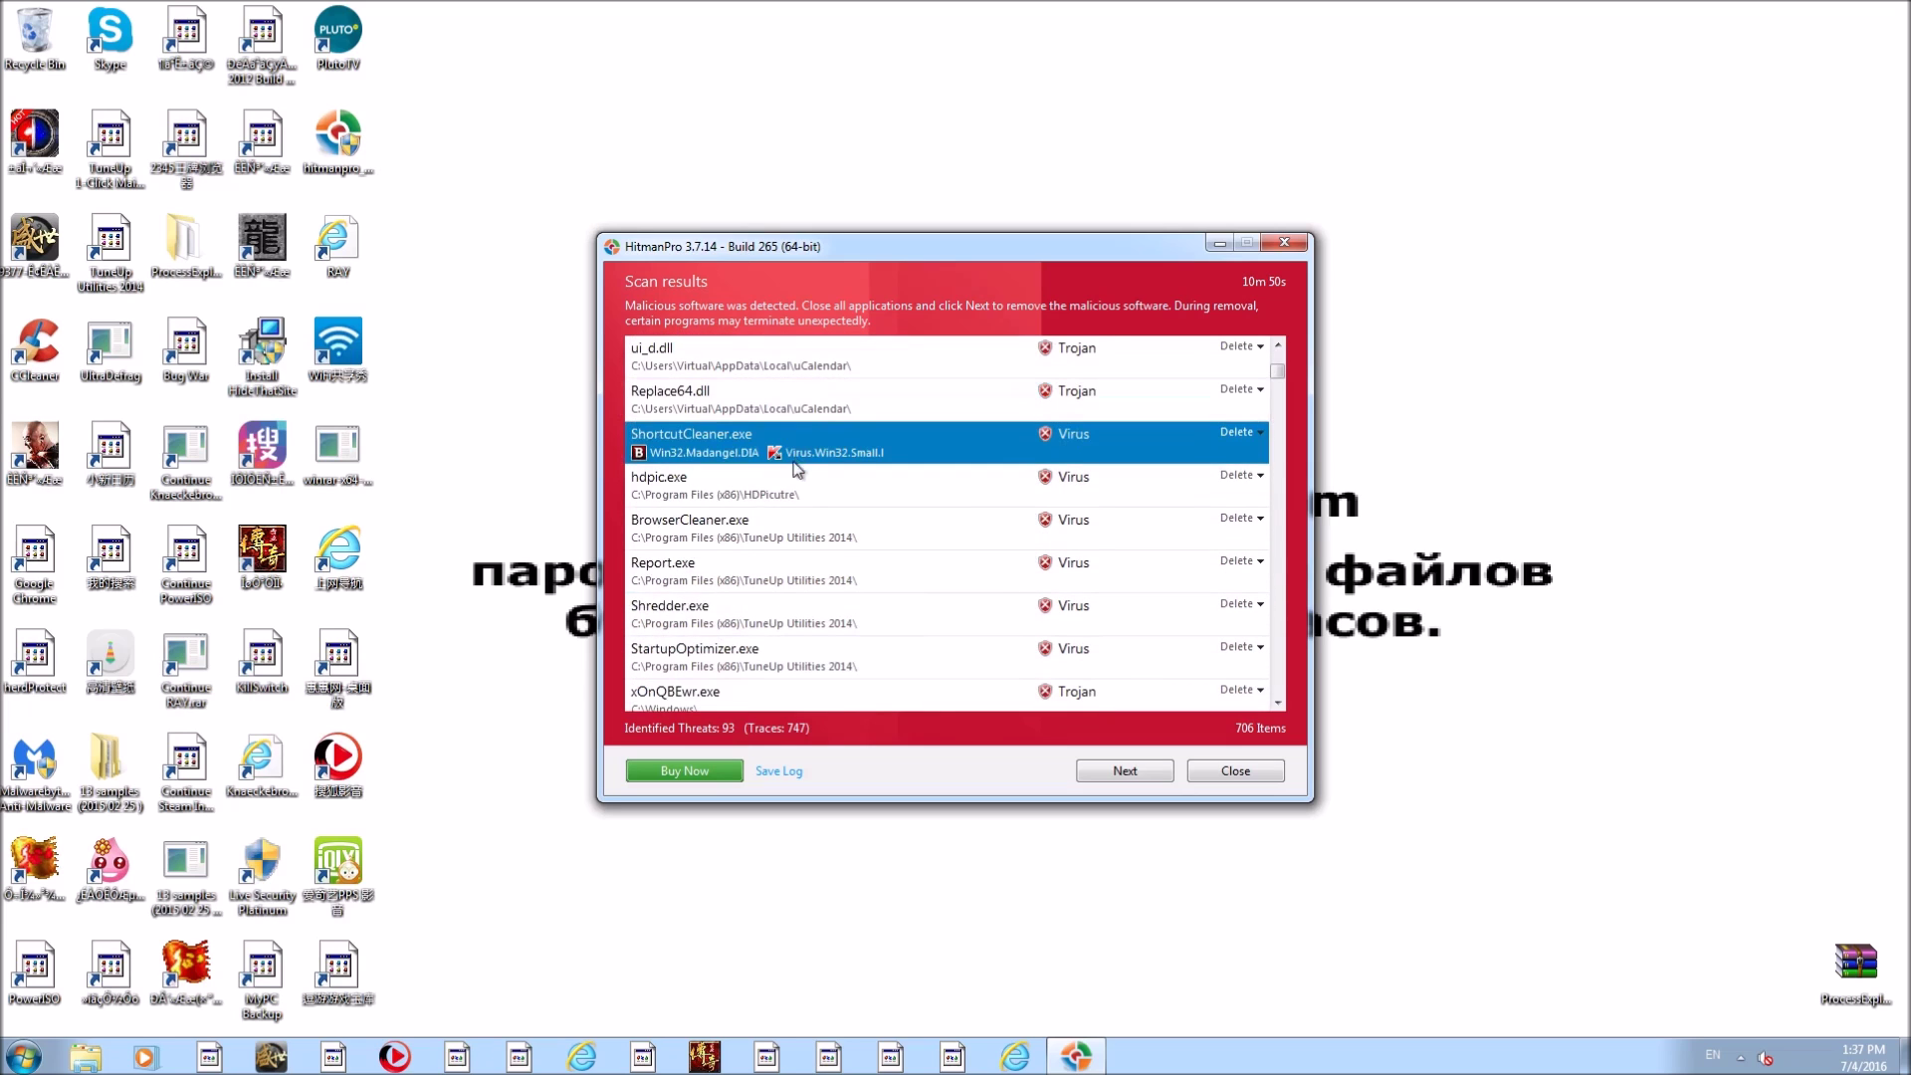
left_click(791, 488)
left_click(770, 557)
left_click(780, 583)
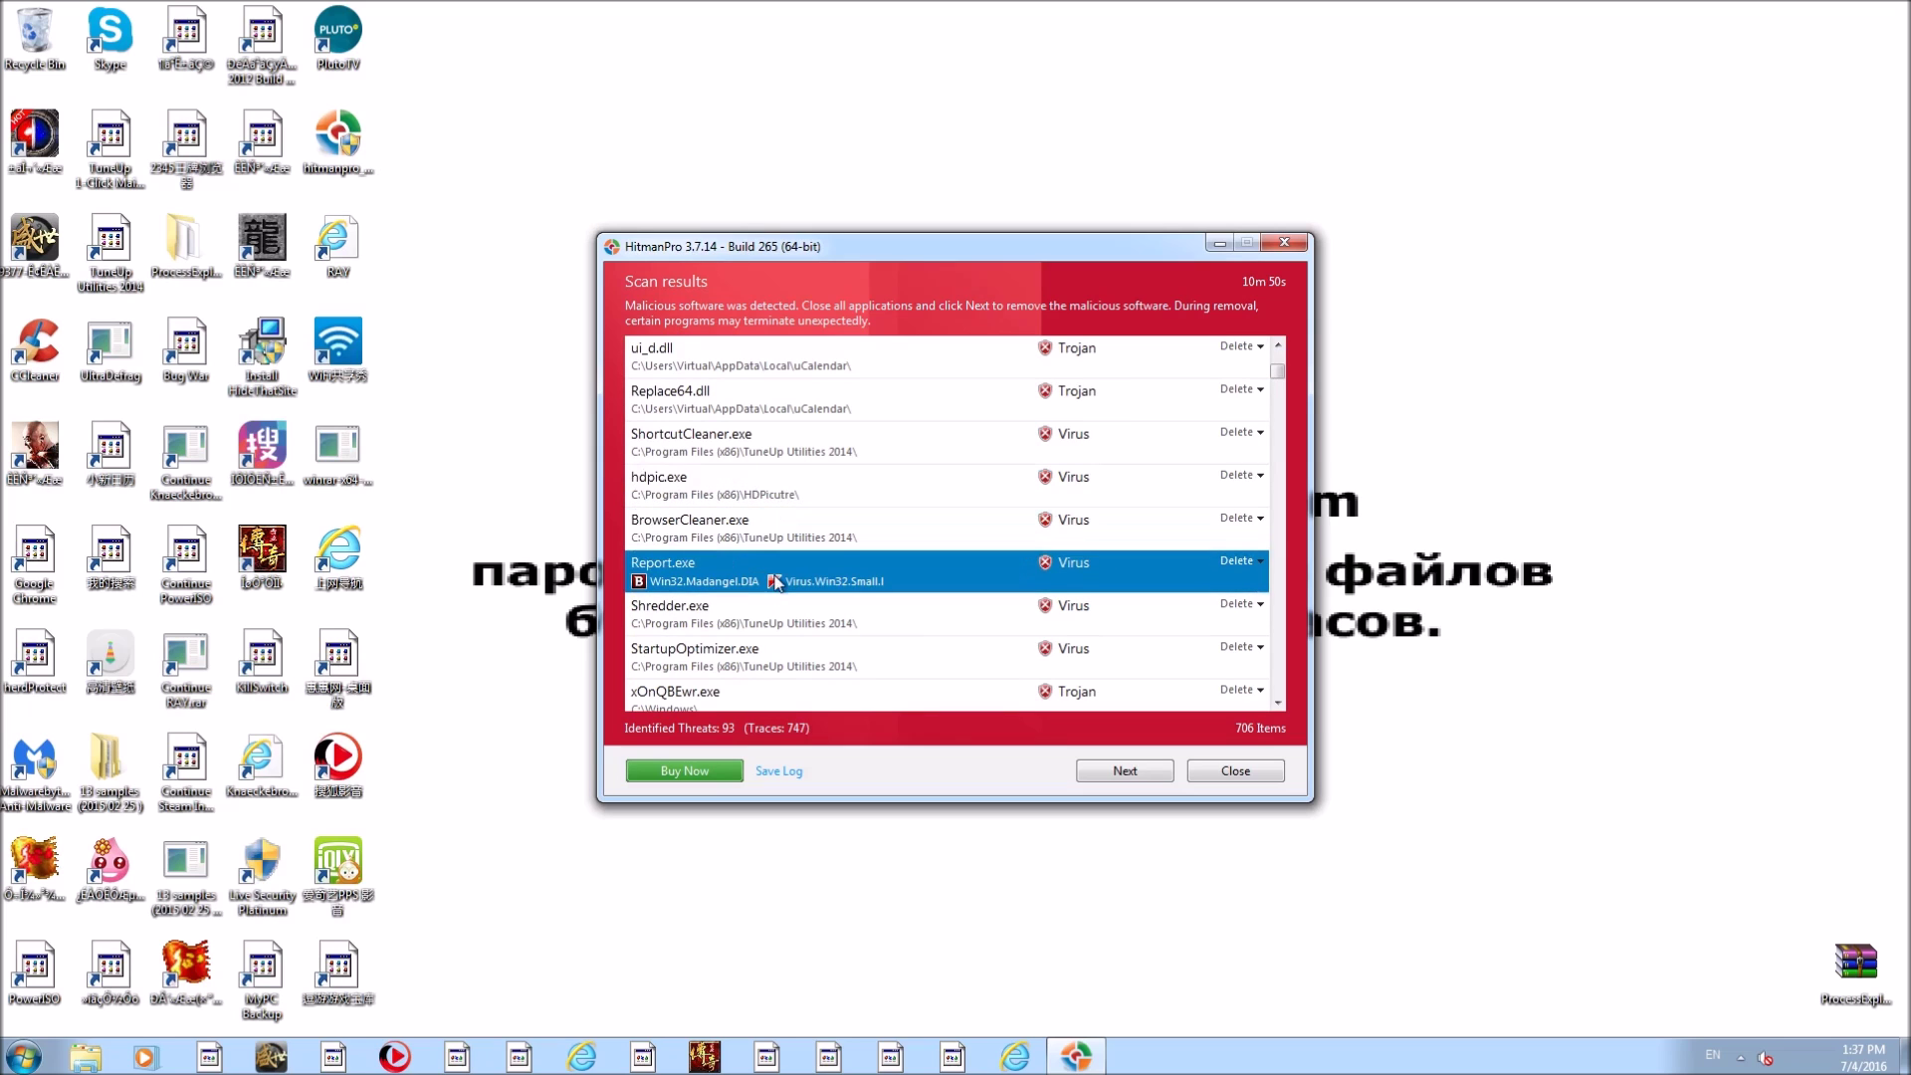
left_click(779, 622)
left_click(783, 674)
scroll(781, 568, "down", 3)
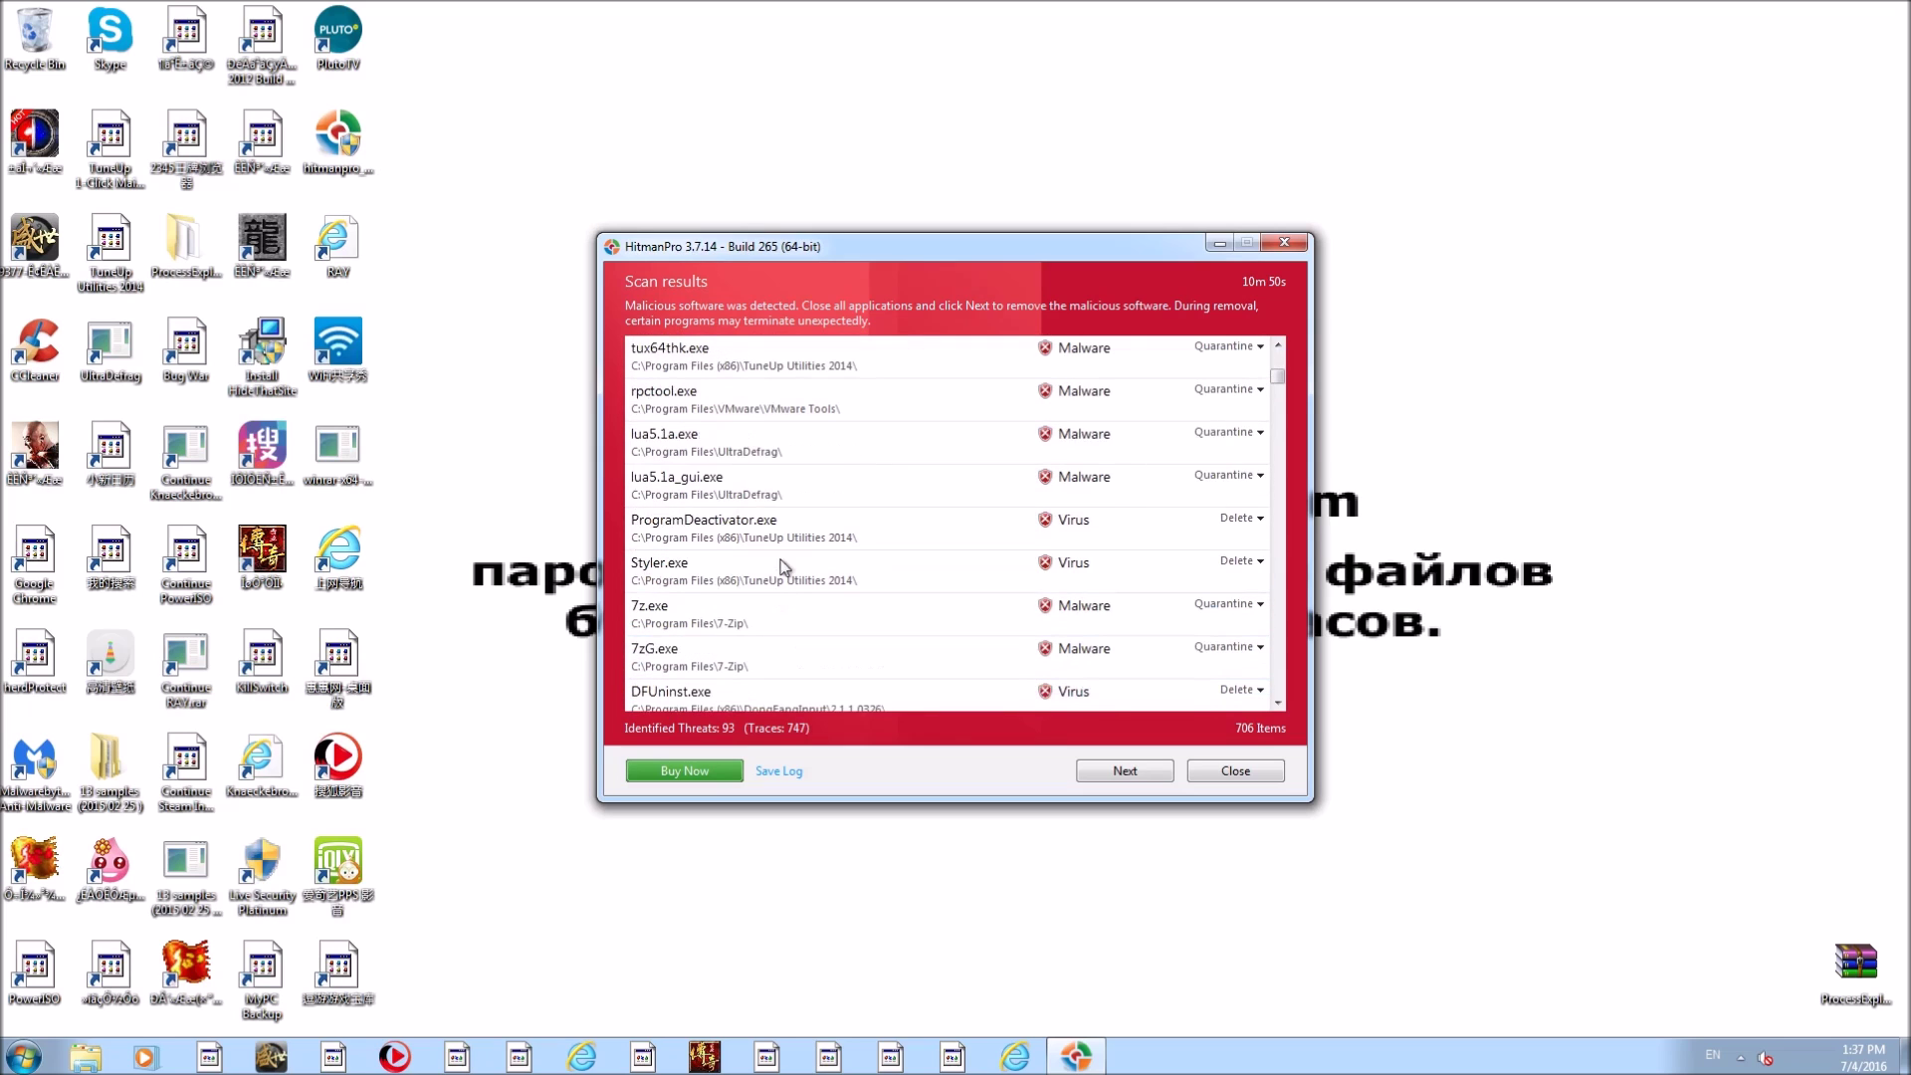
left_click(784, 450)
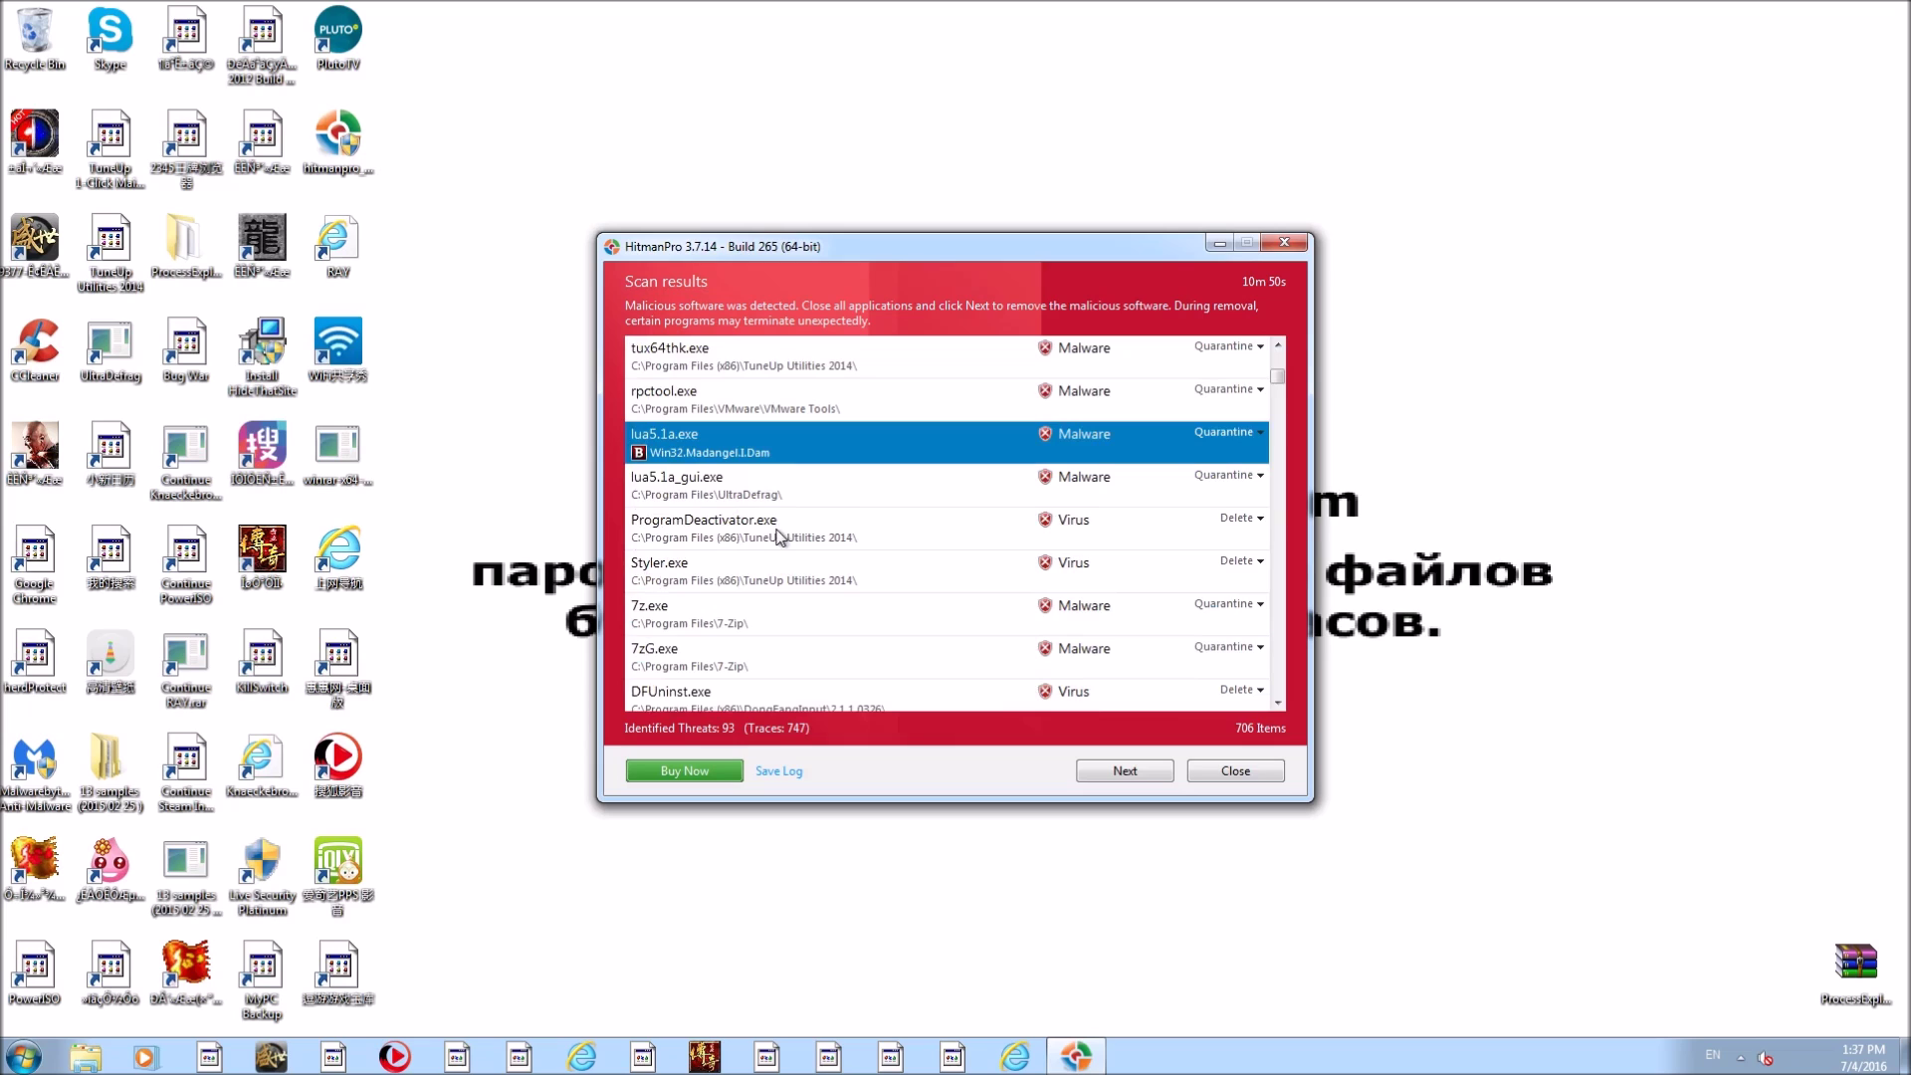
left_click(776, 416)
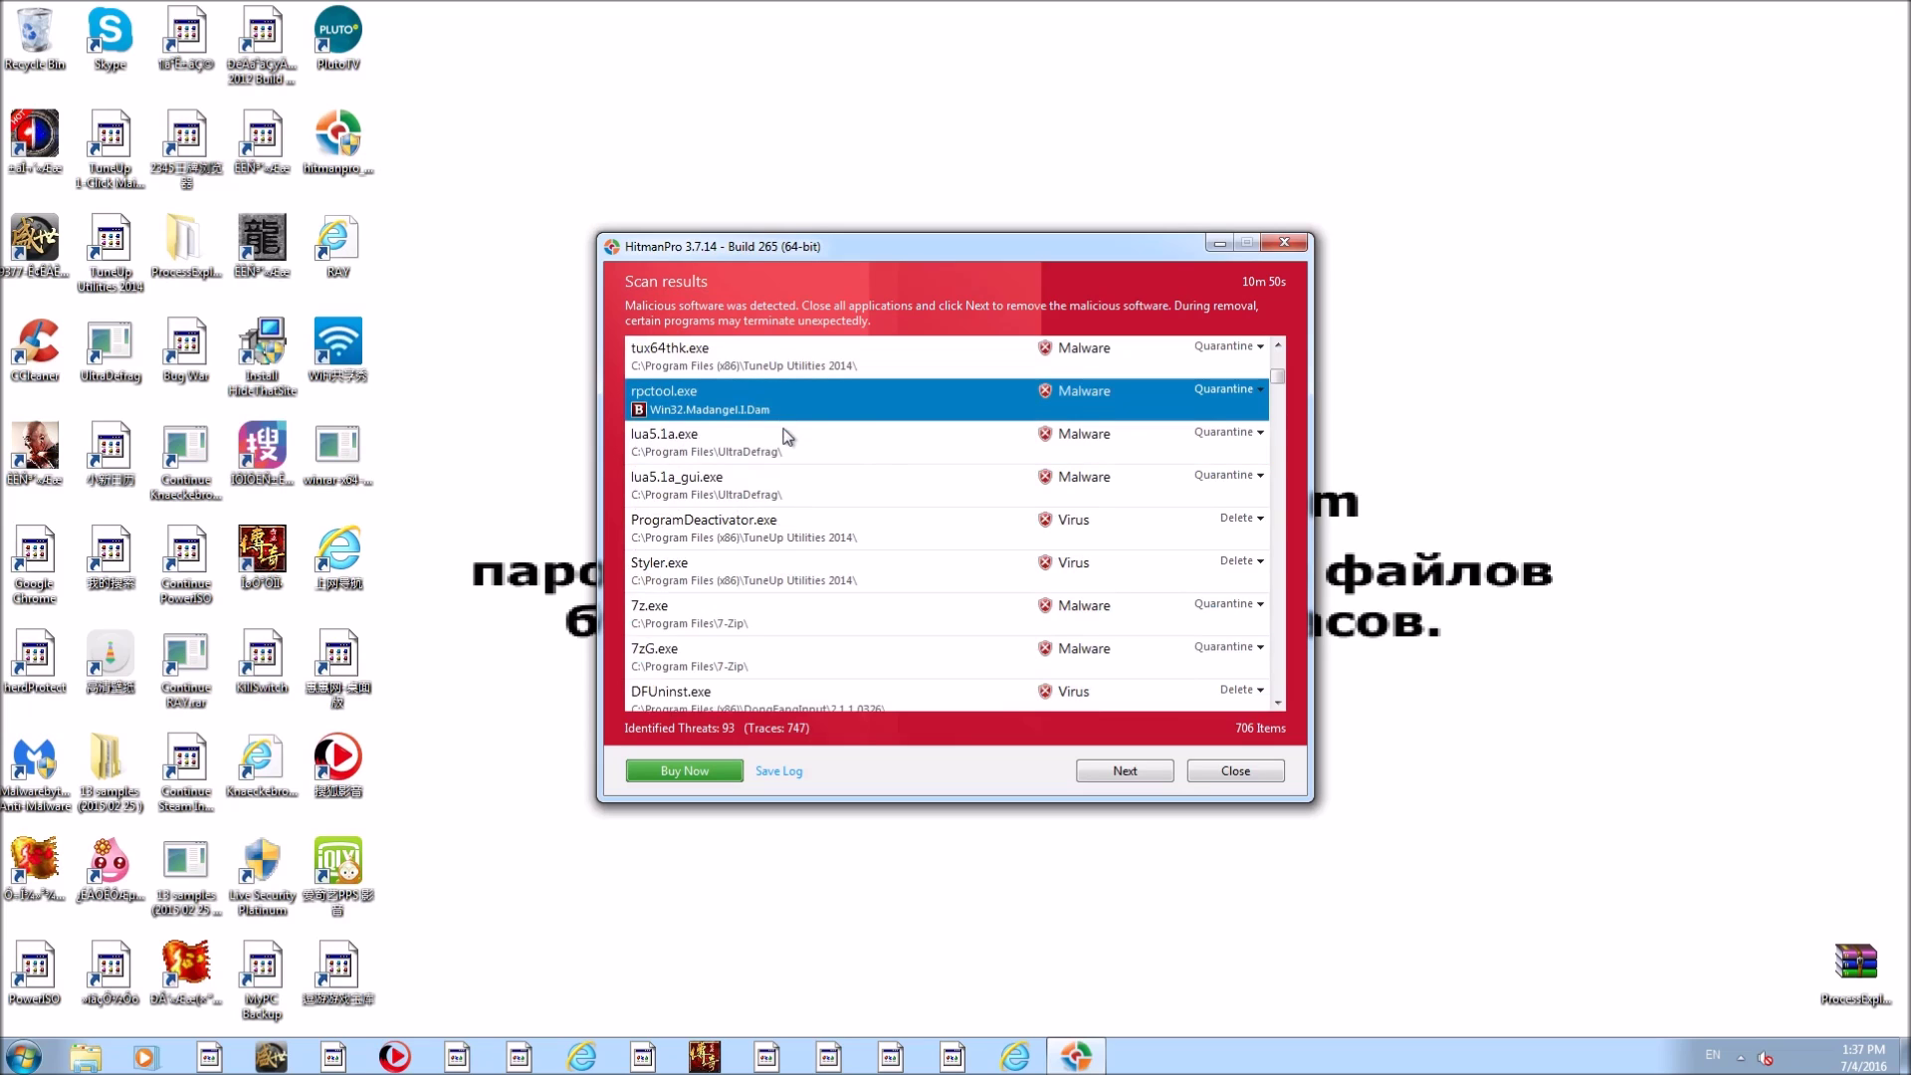